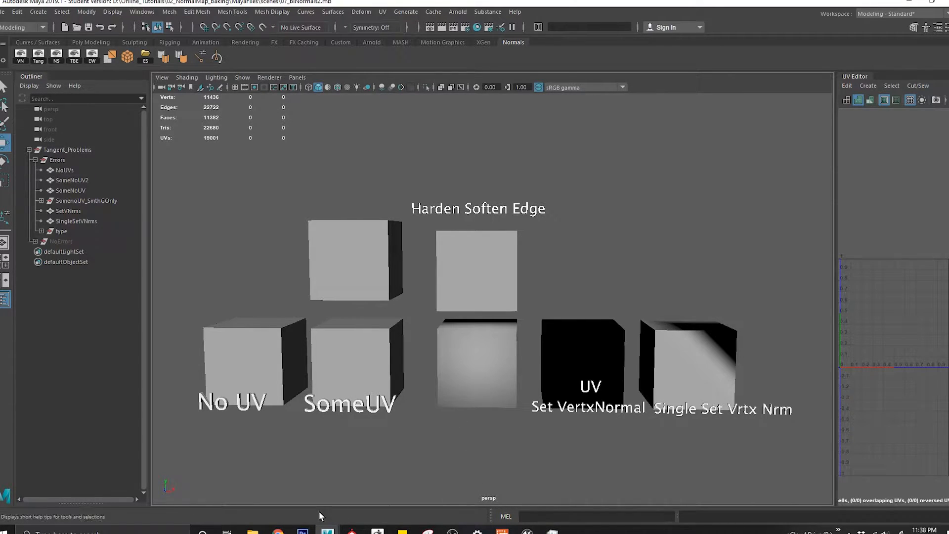
# - Open the 123Error image from the 06_BiNormal folder, enlarge it to read the import error messages, and return to the Maya scene
pyautogui.moveTo(253, 529)
pyautogui.click(277, 503)
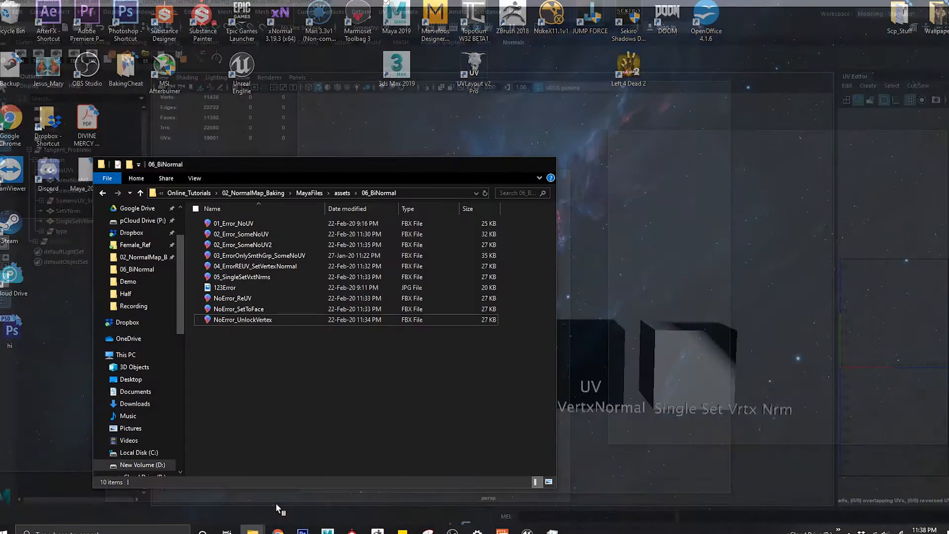
pyautogui.doubleClick(233, 290)
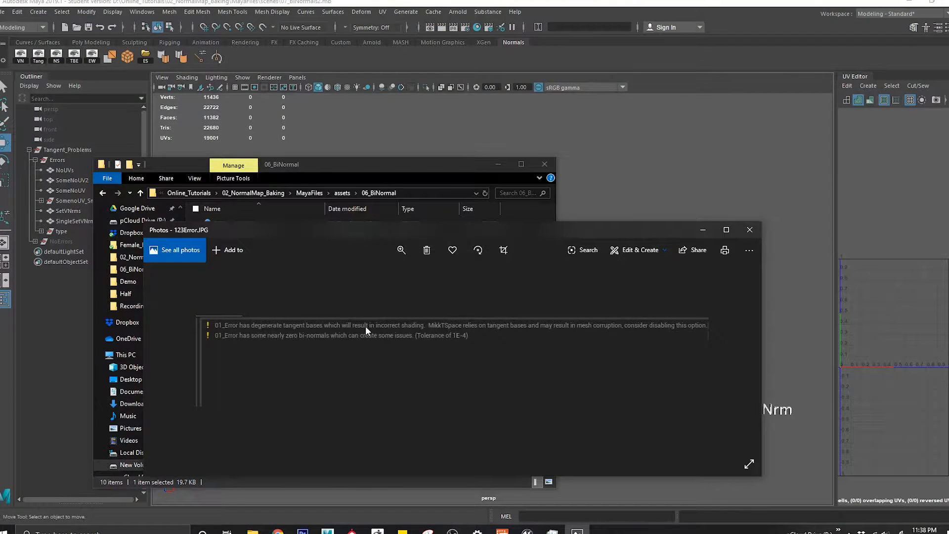
pyautogui.doubleClick(366, 326)
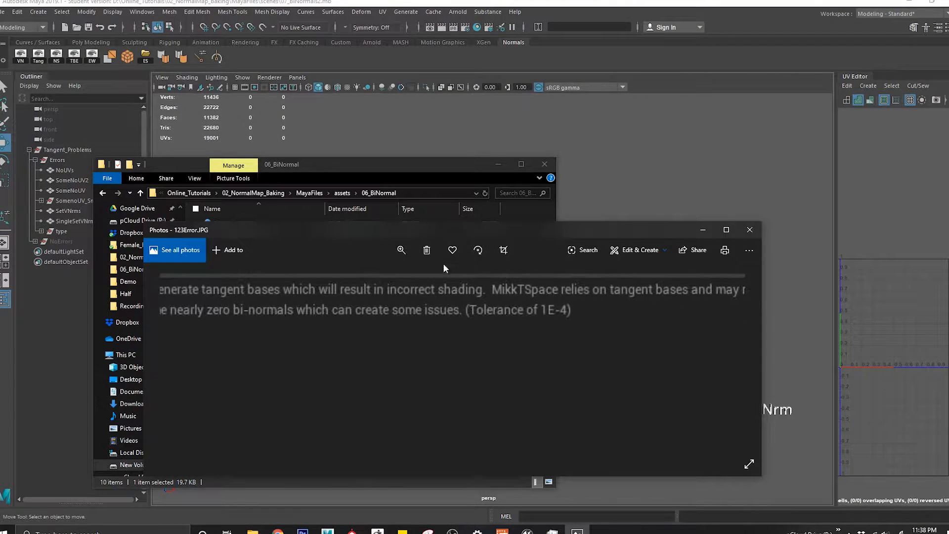
pyautogui.doubleClick(460, 233)
pyautogui.scroll(2, 340, 249)
pyautogui.moveTo(410, 249); pyautogui.dragTo(204, 202)
pyautogui.moveTo(200, 256); pyautogui.dragTo(201, 271)
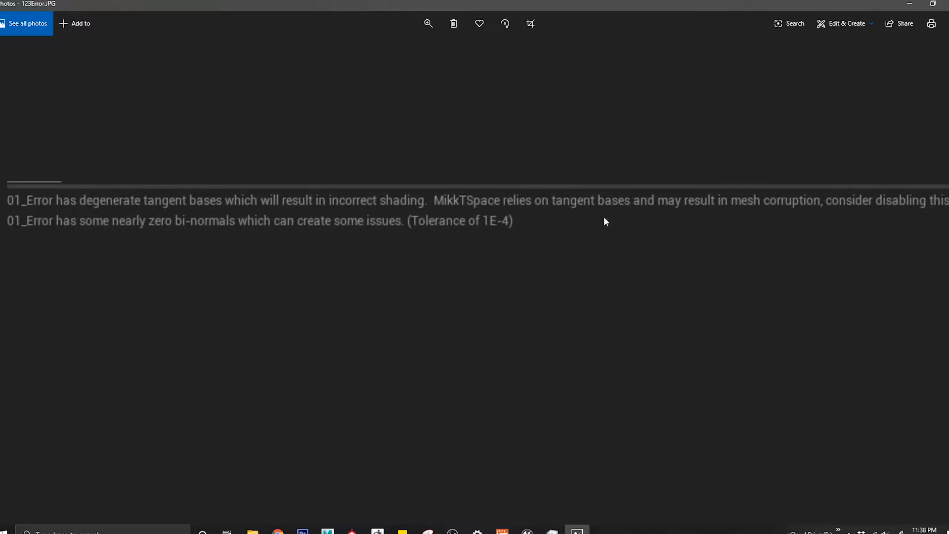
pyautogui.click(948, 4)
pyautogui.click(658, 265)
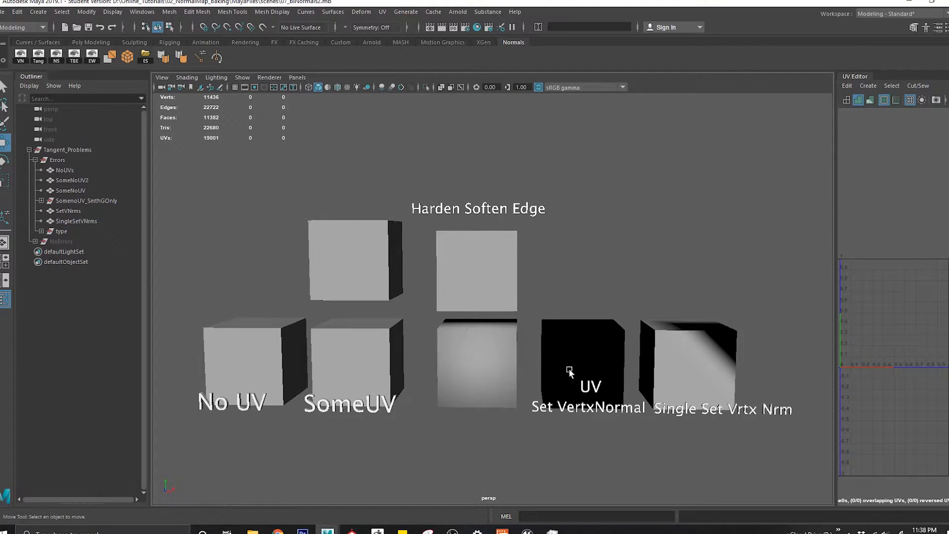
# - Select the No UV cube for close inspection and widen the UV Editor pane
pyautogui.keyDown('alt'); pyautogui.moveTo(490, 299); pyautogui.dragTo(565, 265); pyautogui.keyUp('alt')
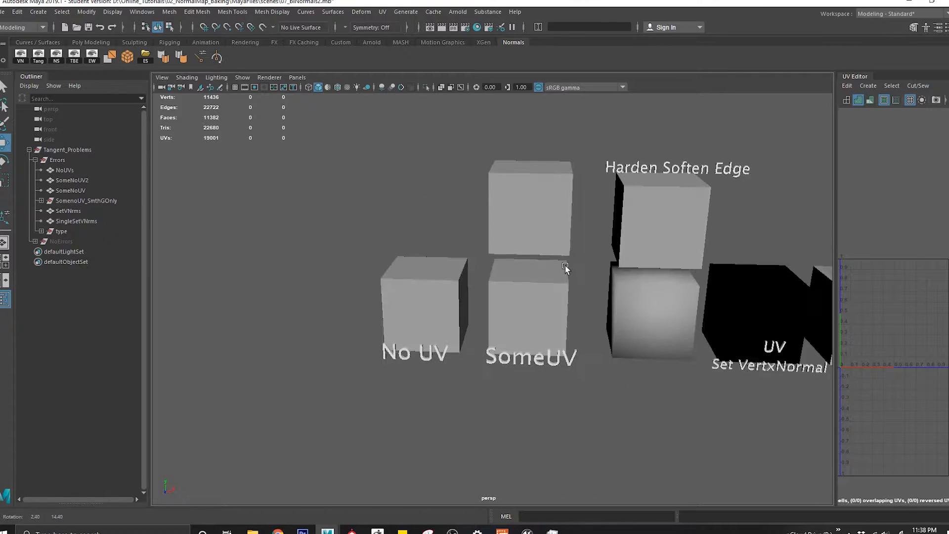
pyautogui.click(425, 307)
pyautogui.keyDown('alt'); pyautogui.moveTo(485, 325); pyautogui.dragTo(474, 331); pyautogui.keyUp('alt')
pyautogui.keyDown('alt'); pyautogui.moveTo(475, 331); pyautogui.dragTo(702, 357, button='right'); pyautogui.keyUp('alt')
pyautogui.keyDown('alt'); pyautogui.moveTo(474, 337); pyautogui.dragTo(488, 340, button='middle'); pyautogui.keyUp('alt')
pyautogui.keyDown('alt'); pyautogui.moveTo(488, 339); pyautogui.dragTo(439, 328, button='right'); pyautogui.keyUp('alt')
pyautogui.moveTo(838, 289); pyautogui.dragTo(741, 290)
pyautogui.keyDown('alt'); pyautogui.moveTo(452, 360); pyautogui.dragTo(260, 298); pyautogui.keyUp('alt')
pyautogui.moveTo(297, 196); pyautogui.dragTo(392, 268)
pyautogui.keyDown('alt'); pyautogui.moveTo(434, 224); pyautogui.dragTo(410, 251, button='middle'); pyautogui.keyUp('alt')
pyautogui.keyDown('alt'); pyautogui.moveTo(410, 252); pyautogui.dragTo(450, 286, button='right'); pyautogui.keyUp('alt')
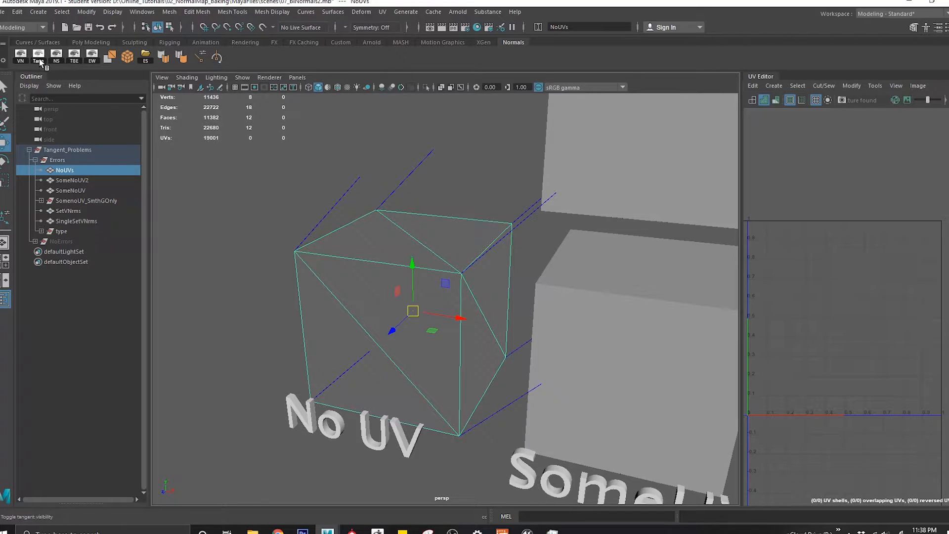
# - Toggle the tangent display of the No UV cube off and back on, and examine its tangents
pyautogui.click(112, 11)
pyautogui.moveTo(181, 154)
pyautogui.moveTo(199, 142)
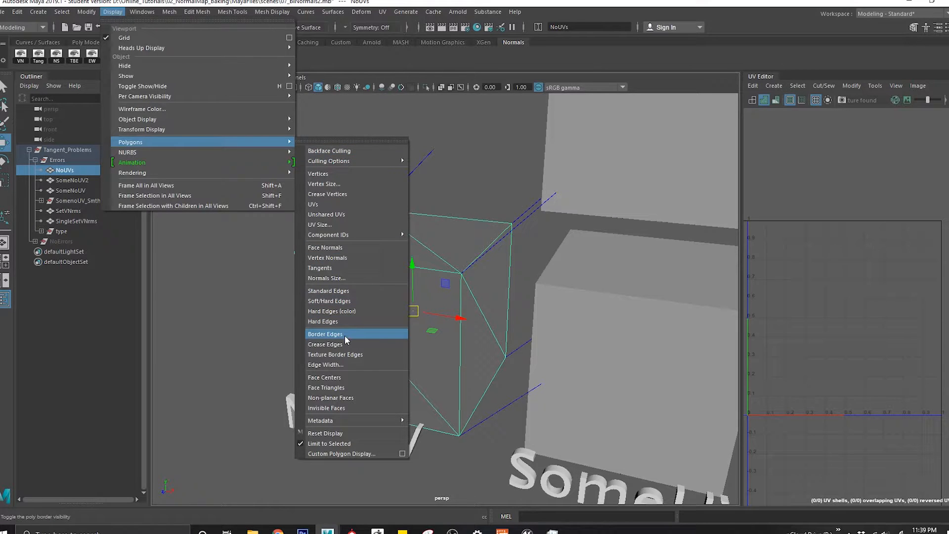
pyautogui.click(329, 268)
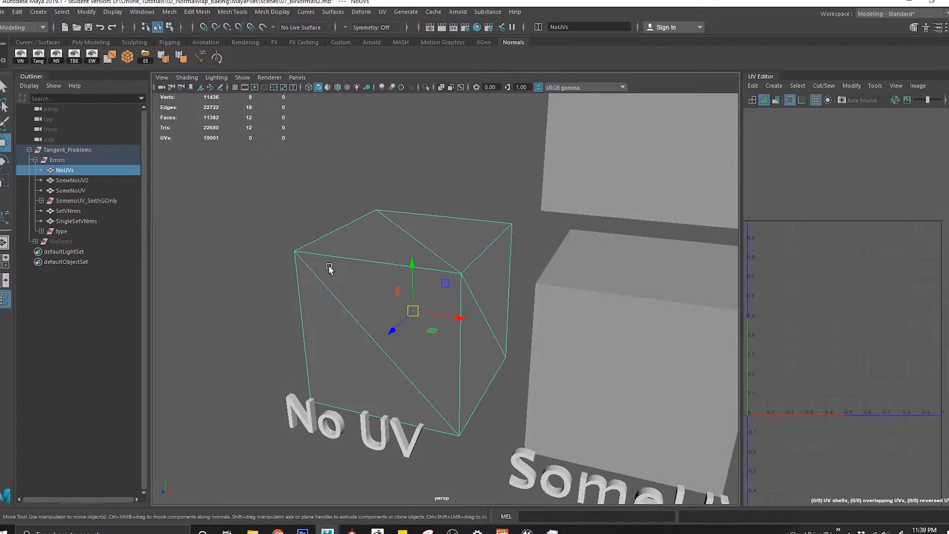
pyautogui.click(38, 56)
pyautogui.keyDown('alt'); pyautogui.moveTo(329, 275); pyautogui.dragTo(503, 324); pyautogui.keyUp('alt')
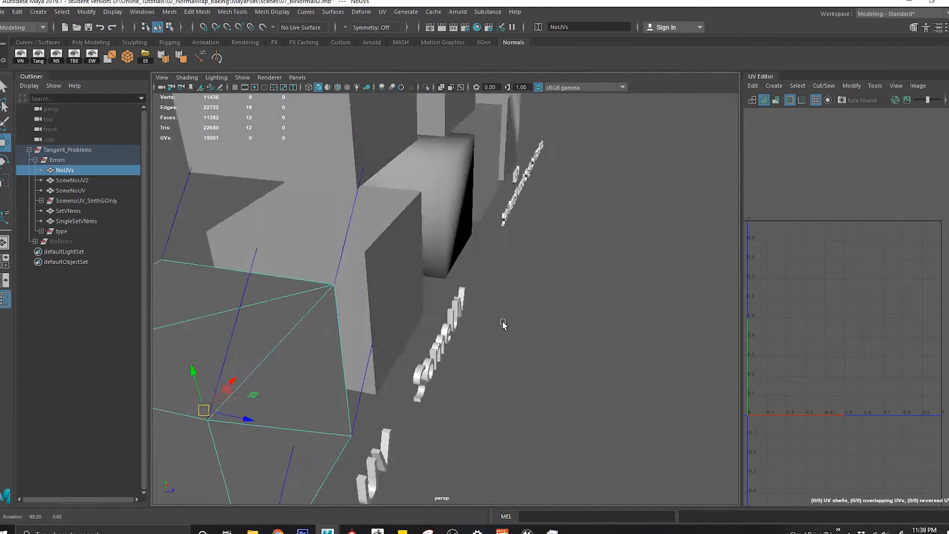
pyautogui.press('f')
pyautogui.moveTo(312, 248); pyautogui.dragTo(372, 292)
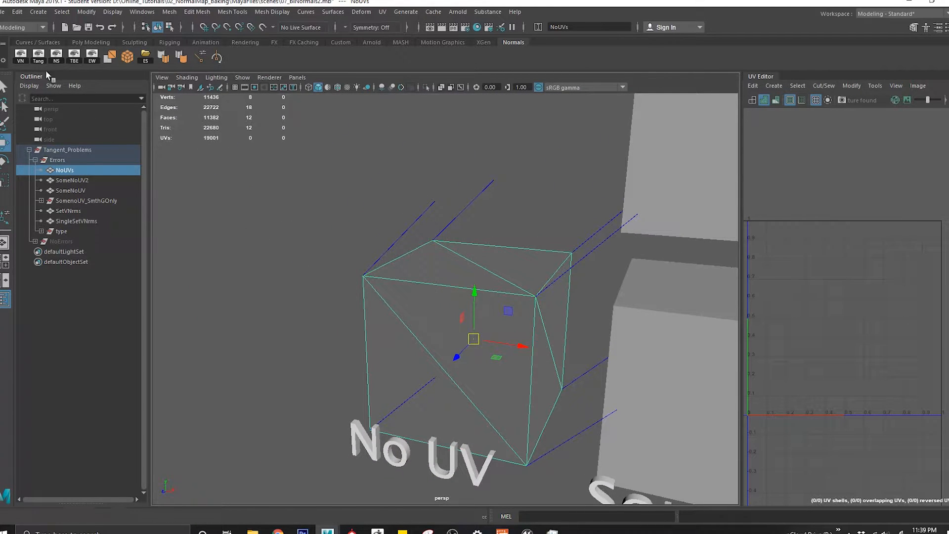
# - Display the No UV cube's vertex normals and examine them alongside the tangents
pyautogui.click(27, 57)
pyautogui.keyDown('alt'); pyautogui.moveTo(350, 225); pyautogui.dragTo(342, 157, button='middle'); pyautogui.keyUp('alt')
pyautogui.keyDown('alt'); pyautogui.moveTo(338, 166); pyautogui.dragTo(322, 181); pyautogui.keyUp('alt')
pyautogui.keyDown('alt'); pyautogui.moveTo(486, 189); pyautogui.dragTo(427, 210, button='middle'); pyautogui.keyUp('alt')
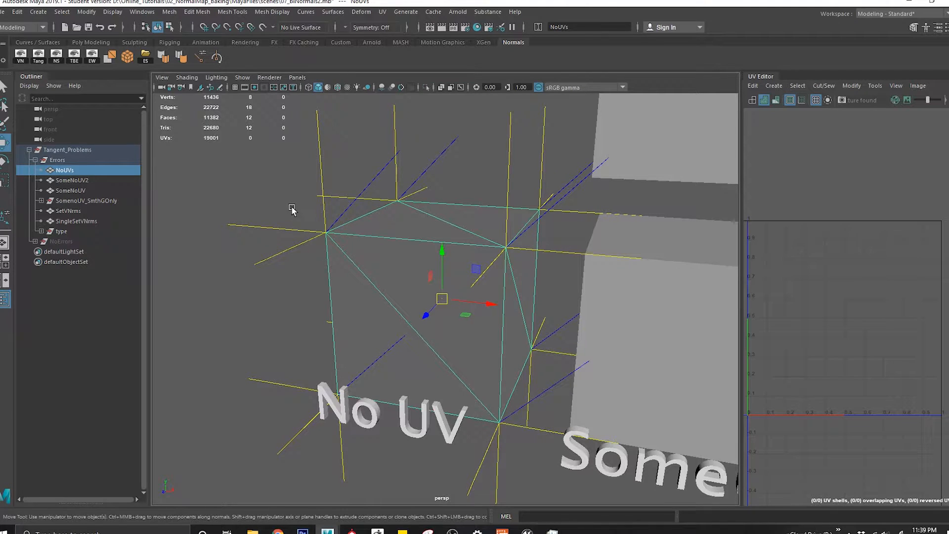
pyautogui.keyDown('alt'); pyautogui.moveTo(291, 210); pyautogui.dragTo(312, 277); pyautogui.keyUp('alt')
pyautogui.keyDown('alt'); pyautogui.moveTo(410, 314); pyautogui.dragTo(394, 281, button='middle'); pyautogui.keyUp('alt')
pyautogui.moveTo(351, 346)
pyautogui.keyDown('alt'); pyautogui.mouseDown()
pyautogui.moveTo(371, 327)
pyautogui.moveTo(345, 343)
pyautogui.mouseUp(); pyautogui.keyUp('alt')
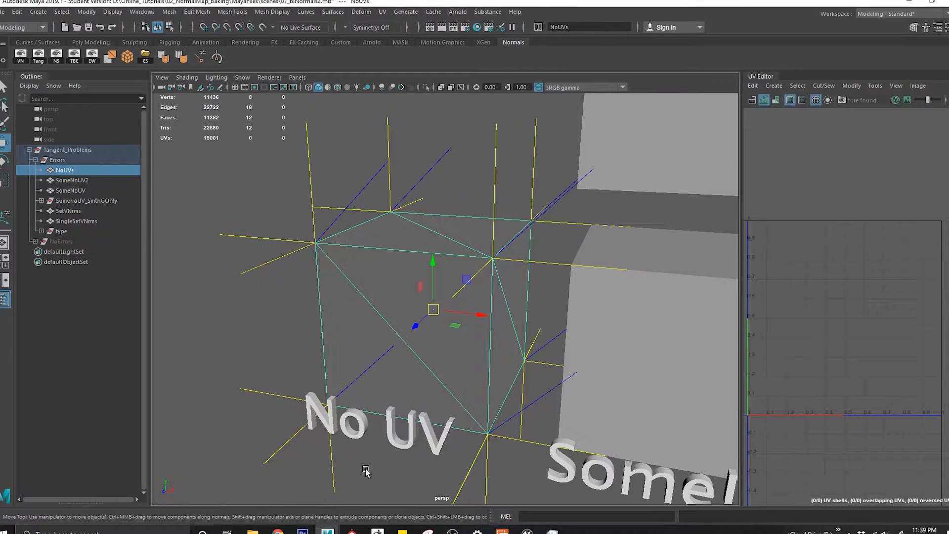
pyautogui.moveTo(290, 223); pyautogui.dragTo(373, 277)
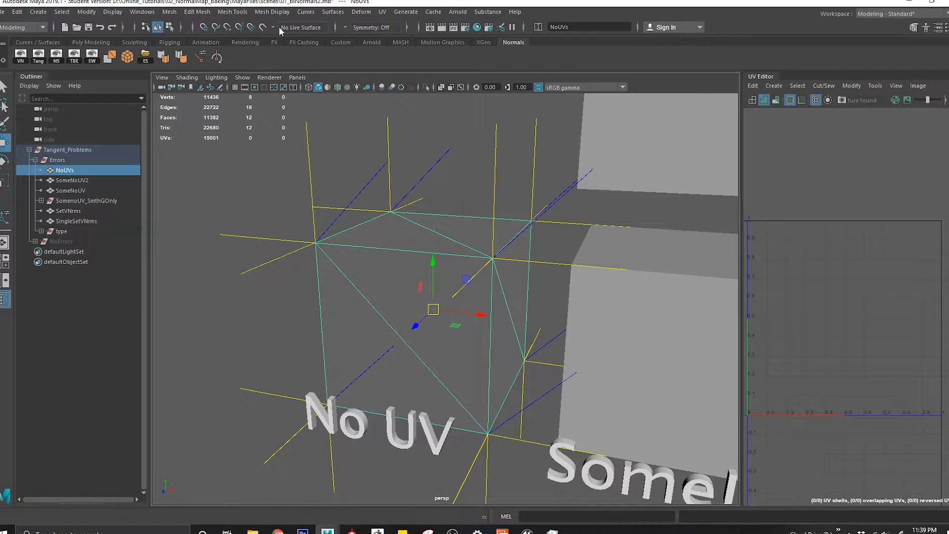
# - Hide the No UV cube's vertex normals and examine the direction of its tangents alone
pyautogui.click(272, 11)
pyautogui.click(192, 159)
pyautogui.moveTo(227, 165); pyautogui.dragTo(368, 276)
pyautogui.click(20, 60)
pyautogui.moveTo(265, 180); pyautogui.dragTo(339, 250)
pyautogui.keyDown('alt'); pyautogui.moveTo(467, 251); pyautogui.dragTo(478, 219); pyautogui.keyUp('alt')
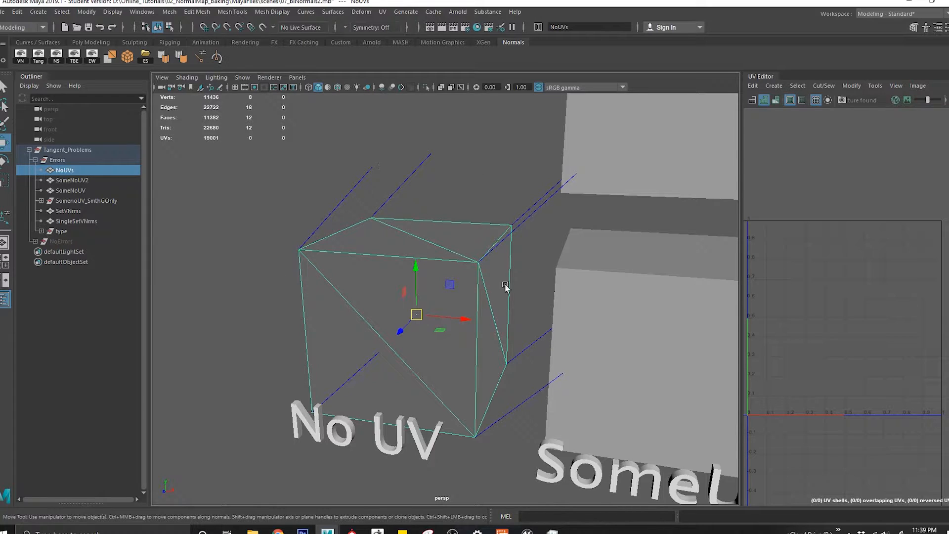
pyautogui.moveTo(492, 298)
pyautogui.keyDown('alt'); pyautogui.mouseDown(button='middle')
pyautogui.moveTo(481, 265)
pyautogui.moveTo(484, 289)
pyautogui.mouseUp(button='middle'); pyautogui.keyUp('alt')
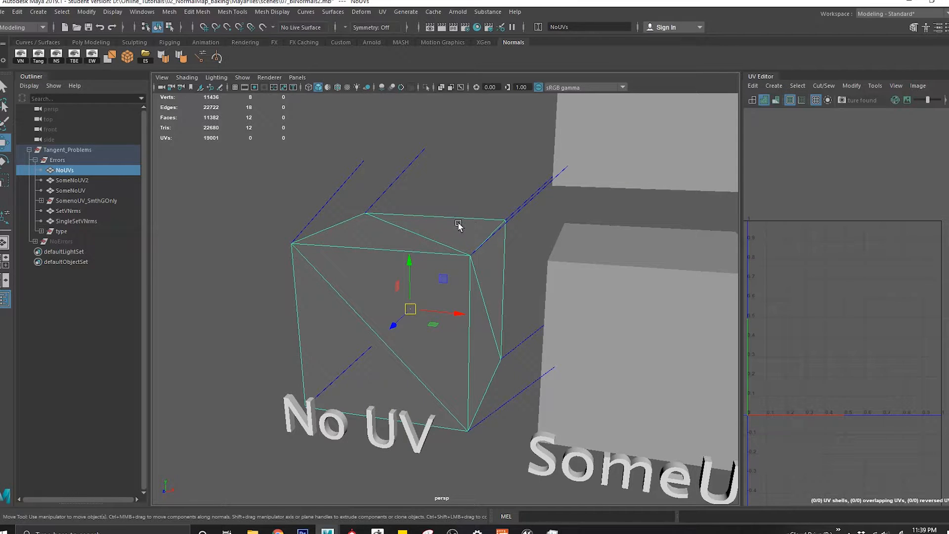
pyautogui.click(448, 170)
pyautogui.click(397, 257)
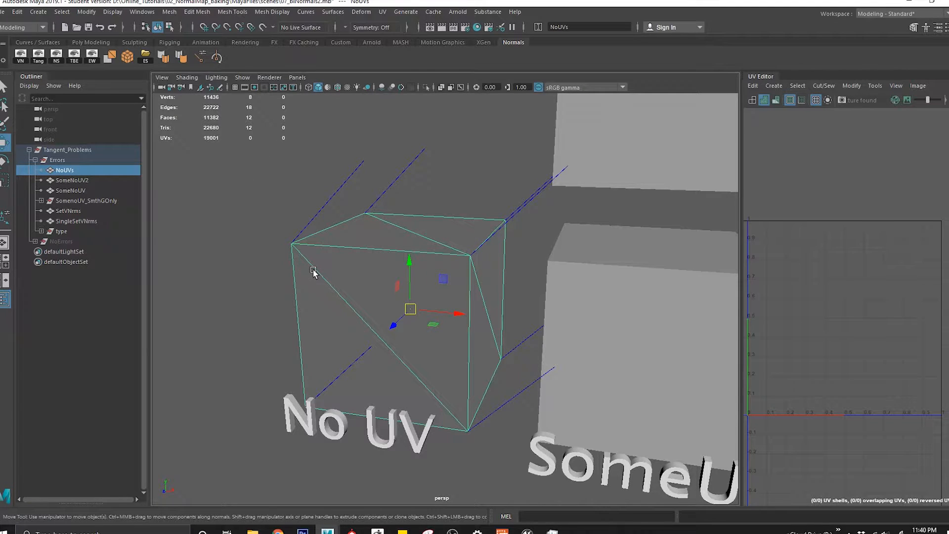
# - Apply Set to Face to the No UV cube's normals, with its vertex normals temporarily displayed
pyautogui.click(20, 57)
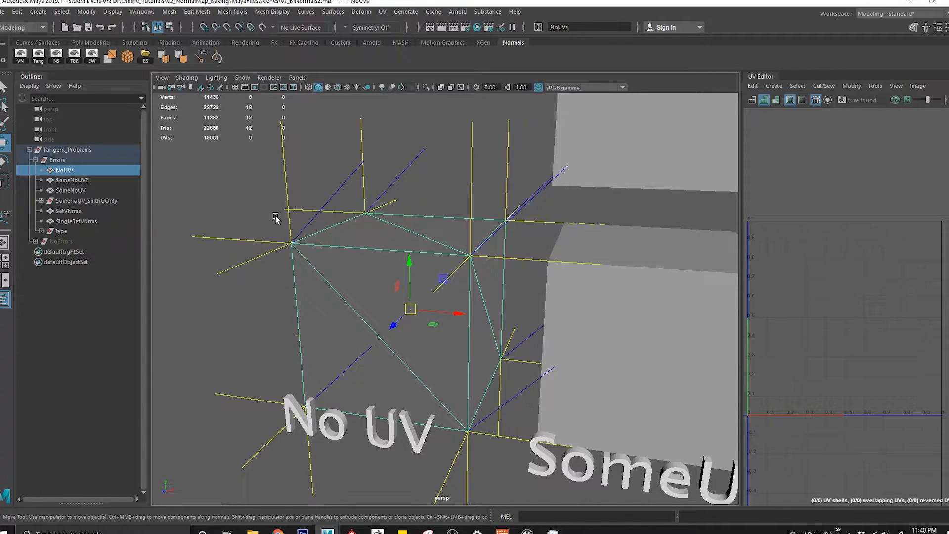
pyautogui.click(272, 11)
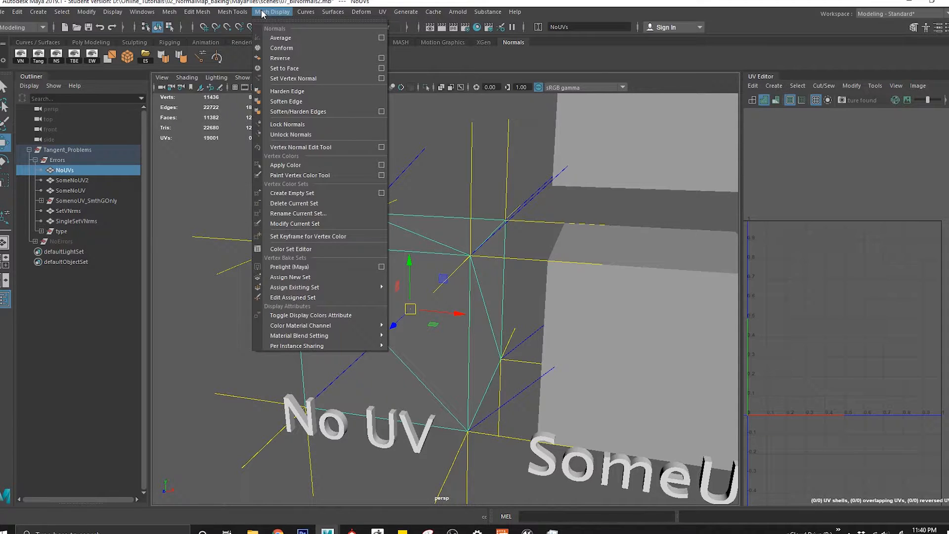
pyautogui.click(305, 71)
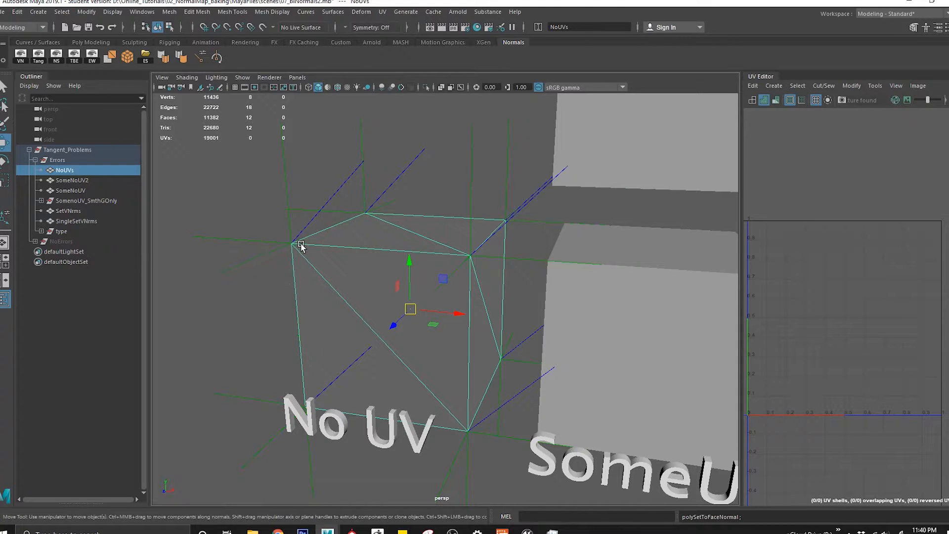
pyautogui.click(38, 56)
pyautogui.keyDown('alt'); pyautogui.moveTo(373, 238); pyautogui.dragTo(398, 236, button='middle'); pyautogui.keyUp('alt')
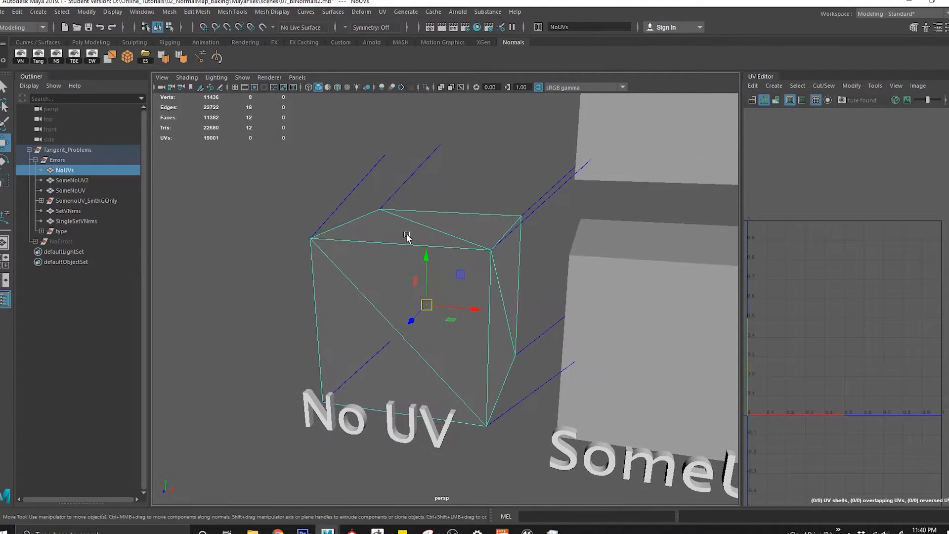
# - Select the lower SomeUV cube to compare its UVs and tangents, and reselect the No UV cube
pyautogui.click(732, 329)
pyautogui.keyDown('alt'); pyautogui.moveTo(668, 322); pyautogui.dragTo(546, 314, button='middle'); pyautogui.keyUp('alt')
pyautogui.keyDown('alt'); pyautogui.moveTo(546, 313); pyautogui.dragTo(496, 313, button='right'); pyautogui.keyUp('alt')
pyautogui.keyDown('alt'); pyautogui.moveTo(336, 257); pyautogui.dragTo(732, 316, button='middle'); pyautogui.keyUp('alt')
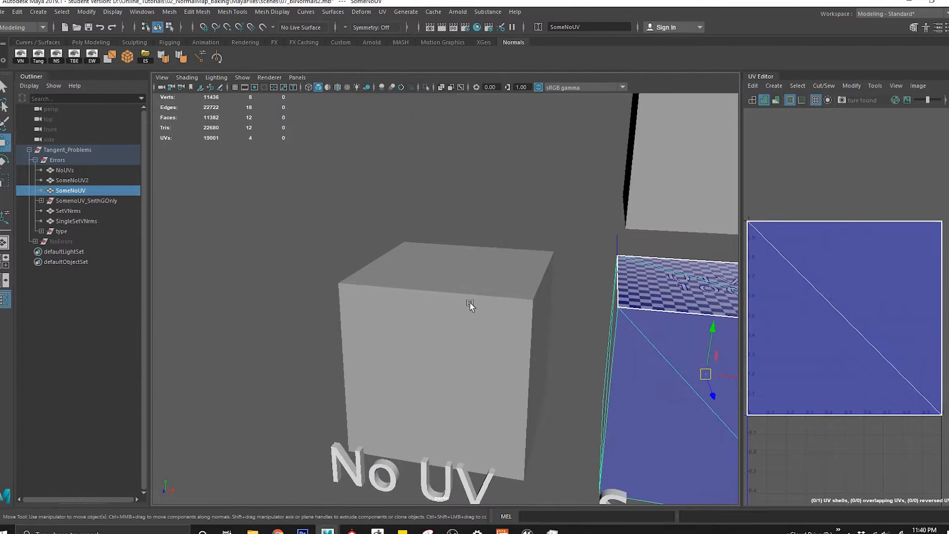
pyautogui.click(511, 302)
pyautogui.keyDown('alt'); pyautogui.moveTo(357, 288); pyautogui.dragTo(367, 281, button='middle'); pyautogui.keyUp('alt')
pyautogui.keyDown('alt'); pyautogui.moveTo(349, 320); pyautogui.dragTo(253, 317, button='middle'); pyautogui.keyUp('alt')
pyautogui.keyDown('alt'); pyautogui.moveTo(355, 301); pyautogui.dragTo(356, 283, button='middle'); pyautogui.keyUp('alt')
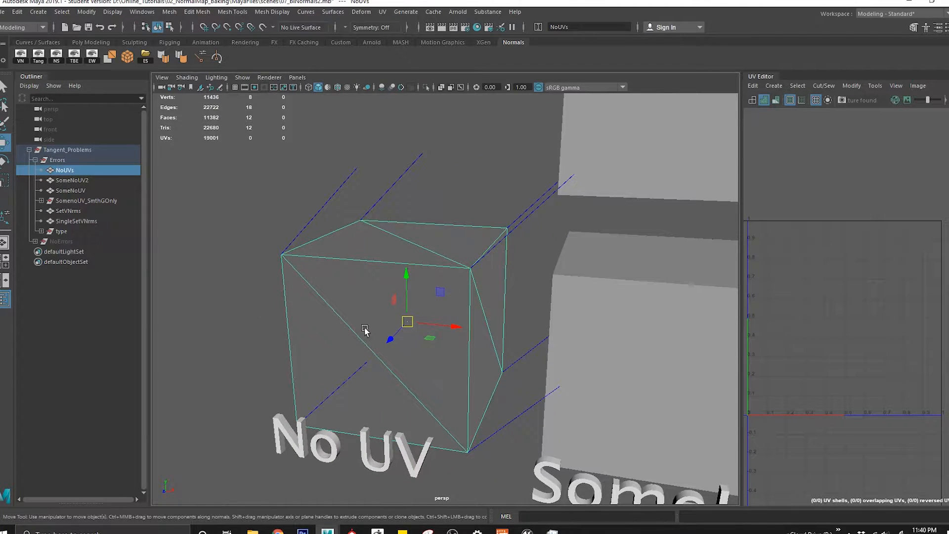
# - Export the selected No UV cube as 01_Error_NoUV.fbx in the 06_BiNormal folder, overwriting the existing file
pyautogui.click(3, 11)
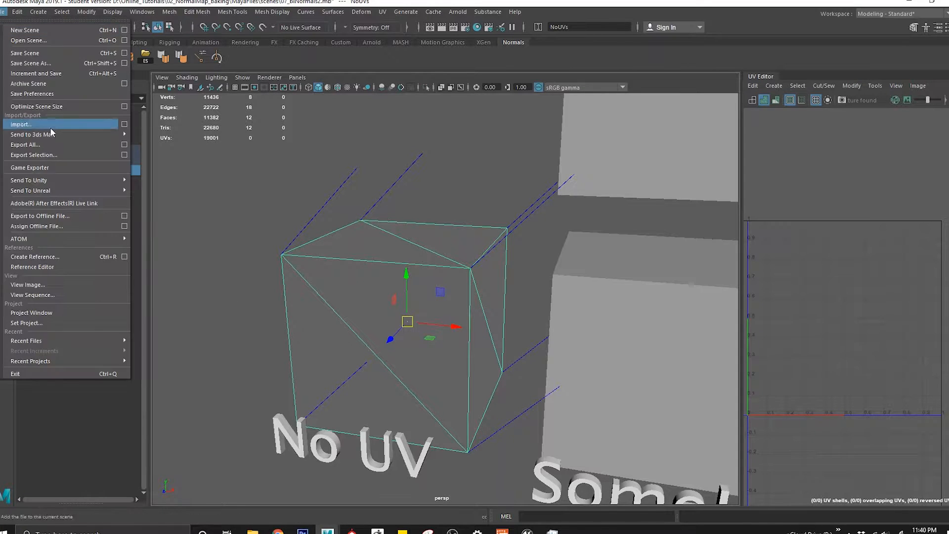
pyautogui.click(75, 155)
pyautogui.moveTo(504, 173); pyautogui.dragTo(248, 179)
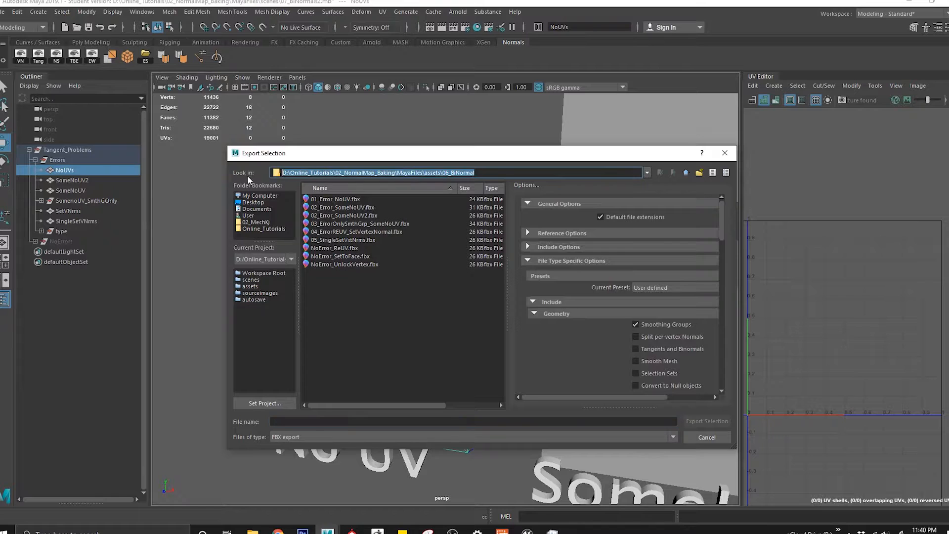
pyautogui.click(336, 199)
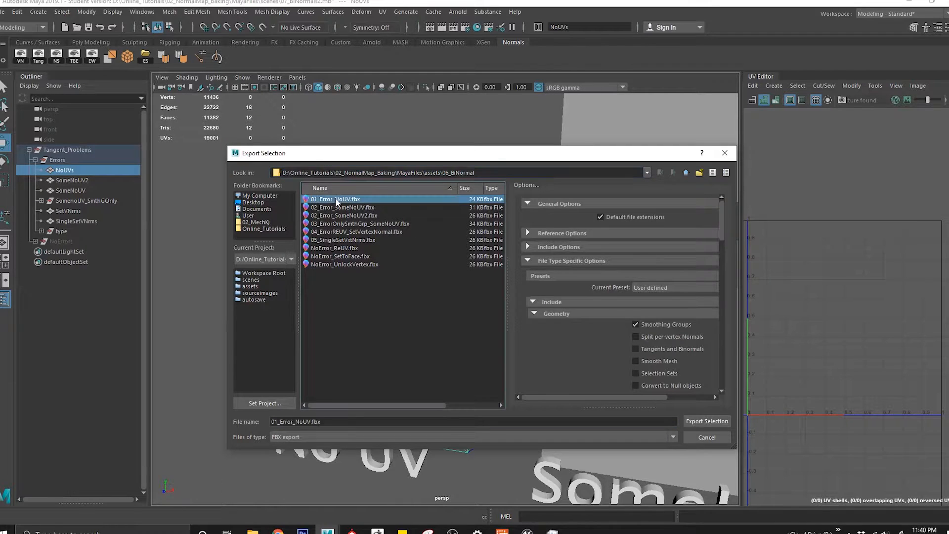
pyautogui.click(707, 423)
pyautogui.click(462, 314)
pyautogui.click(527, 423)
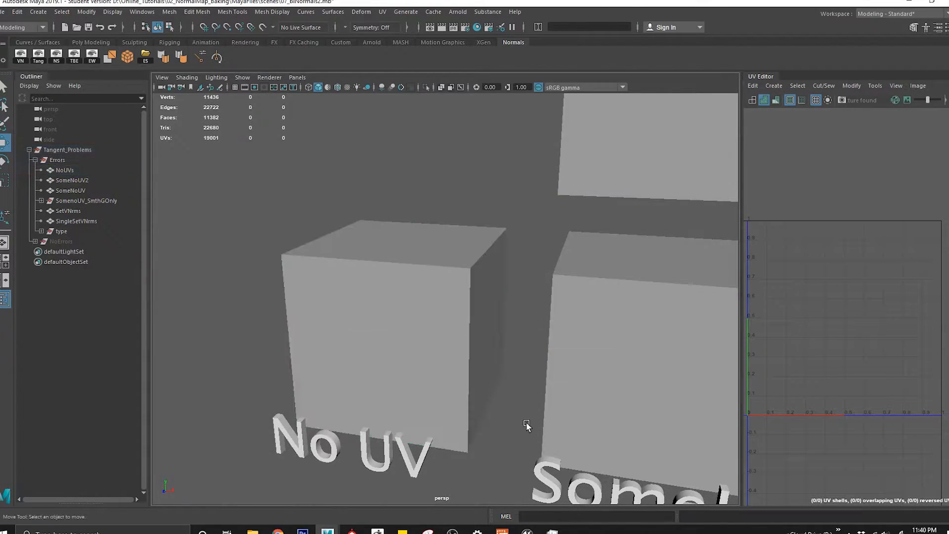
# - Switch to Unreal Engine and import 01_Error_NoUV.fbx from the 06_BiNormal folder into Content with Import Normals and Mikk TSpace
pyautogui.click(527, 531)
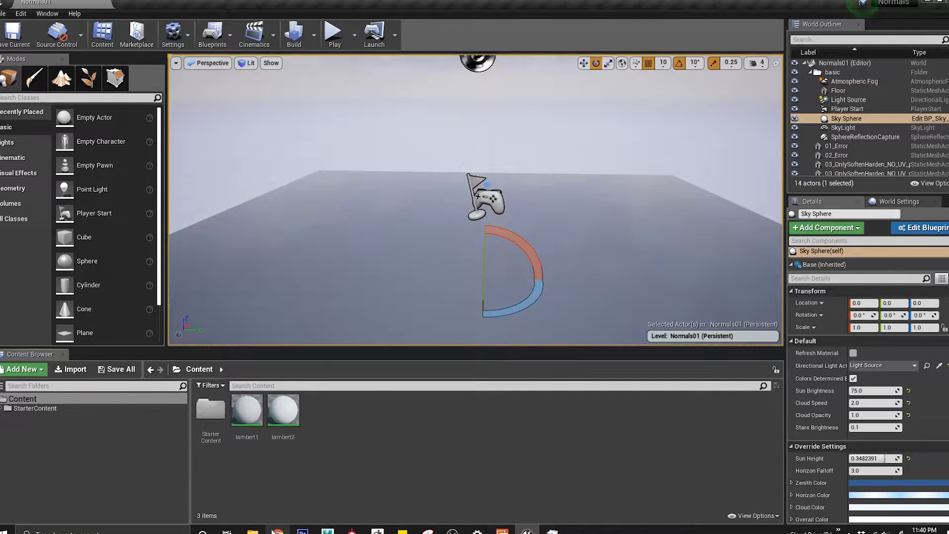
pyautogui.moveTo(253, 531)
pyautogui.click(176, 494)
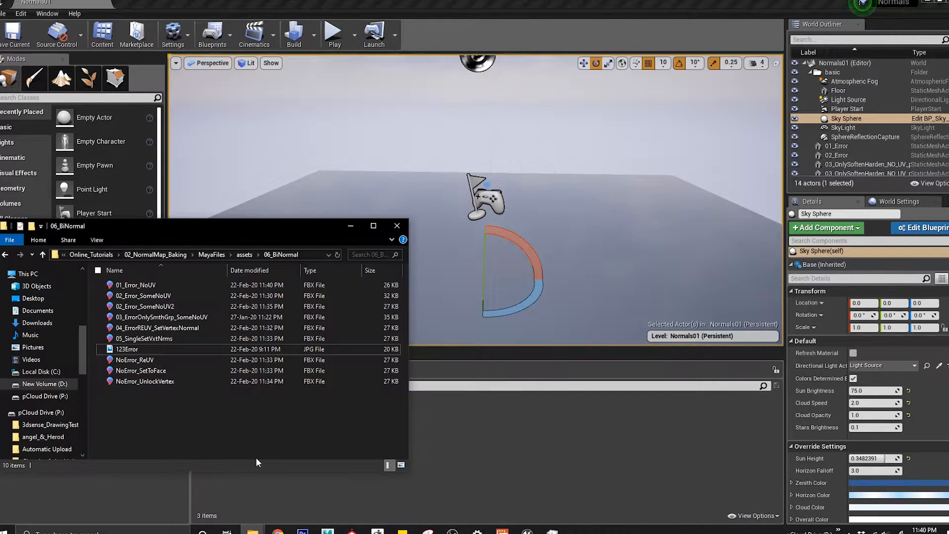
pyautogui.moveTo(179, 286); pyautogui.dragTo(539, 438)
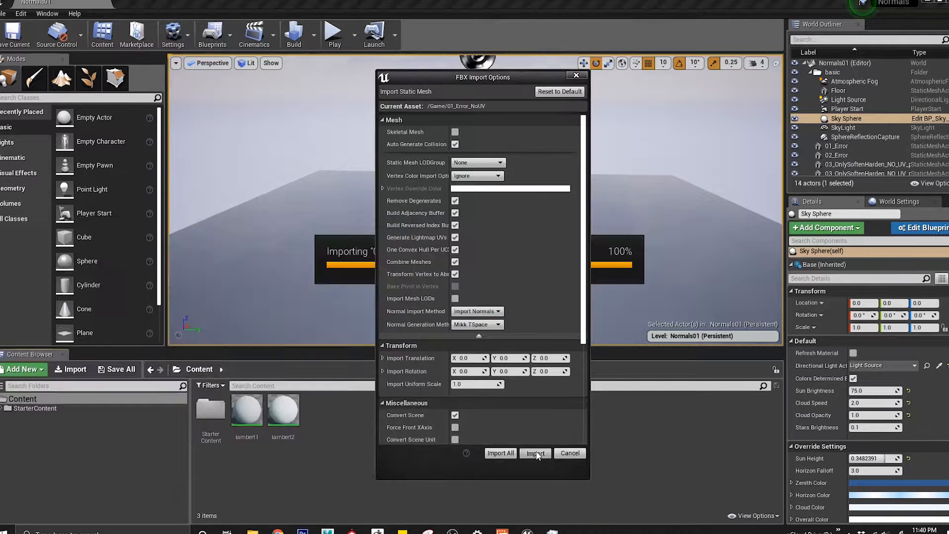
pyautogui.click(537, 452)
# - Read both FBX import warnings for 01_Error_NoUV and close the Message Log
pyautogui.click(354, 181)
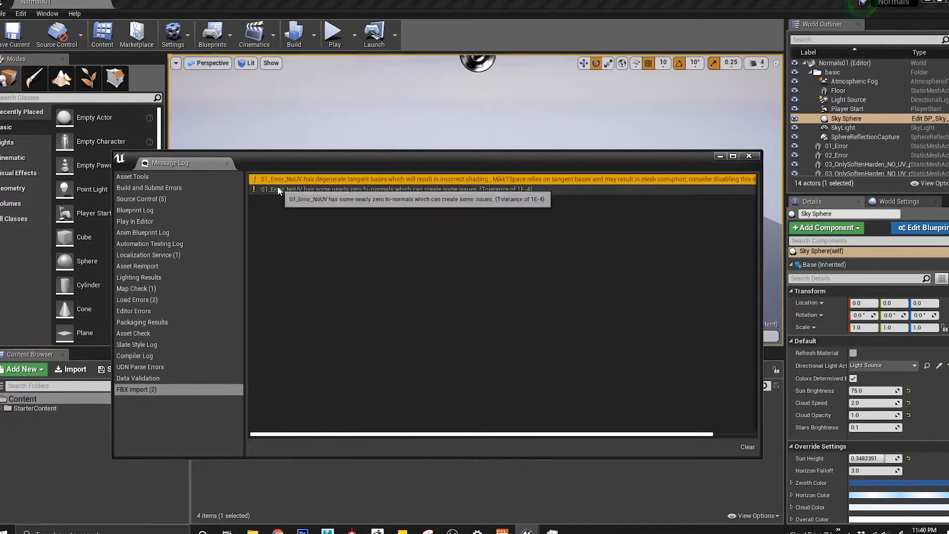
pyautogui.click(374, 189)
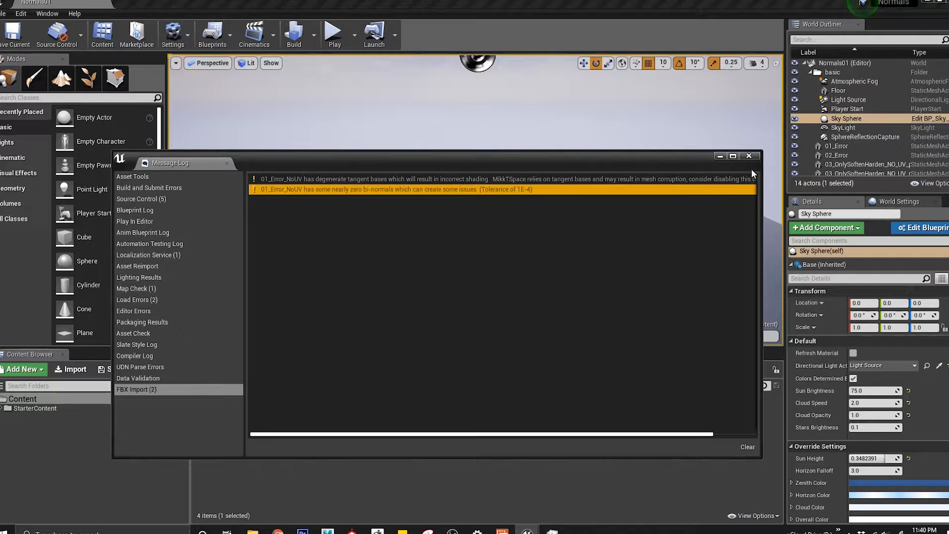
pyautogui.click(749, 156)
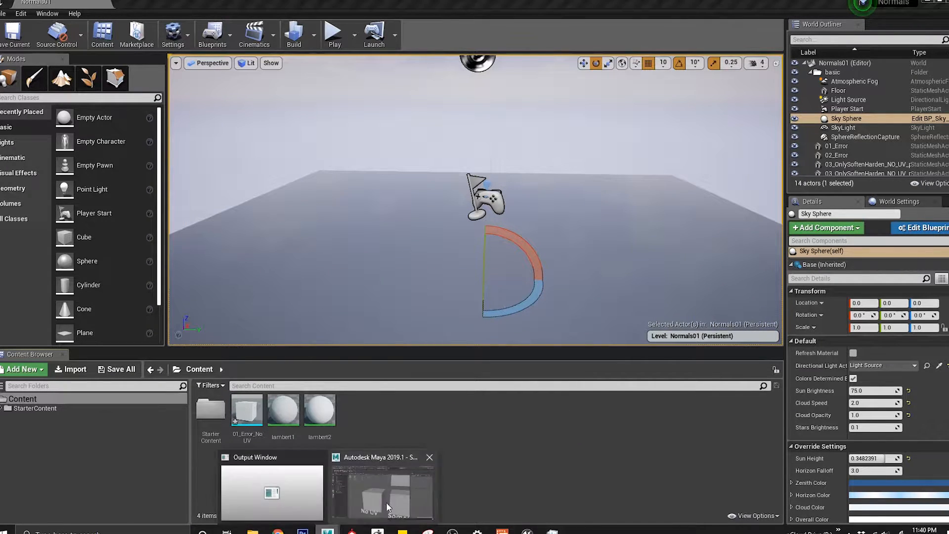
# - Switch back to Maya and select the lower SomeUV cube to examine its UVs and tangents
pyautogui.click(366, 509)
pyautogui.click(415, 321)
pyautogui.keyDown('alt'); pyautogui.moveTo(540, 324); pyautogui.dragTo(393, 324, button='middle'); pyautogui.keyUp('alt')
pyautogui.keyDown('alt'); pyautogui.moveTo(455, 360); pyautogui.dragTo(399, 314, button='right'); pyautogui.keyUp('alt')
pyautogui.click(514, 356)
pyautogui.keyDown('alt'); pyautogui.moveTo(573, 366); pyautogui.dragTo(449, 356, button='middle'); pyautogui.keyUp('alt')
pyautogui.keyDown('alt'); pyautogui.moveTo(450, 356); pyautogui.dragTo(517, 387, button='right'); pyautogui.keyUp('alt')
pyautogui.moveTo(517, 351)
pyautogui.keyDown('alt'); pyautogui.mouseDown()
pyautogui.moveTo(500, 377)
pyautogui.moveTo(509, 361)
pyautogui.mouseUp(); pyautogui.keyUp('alt')
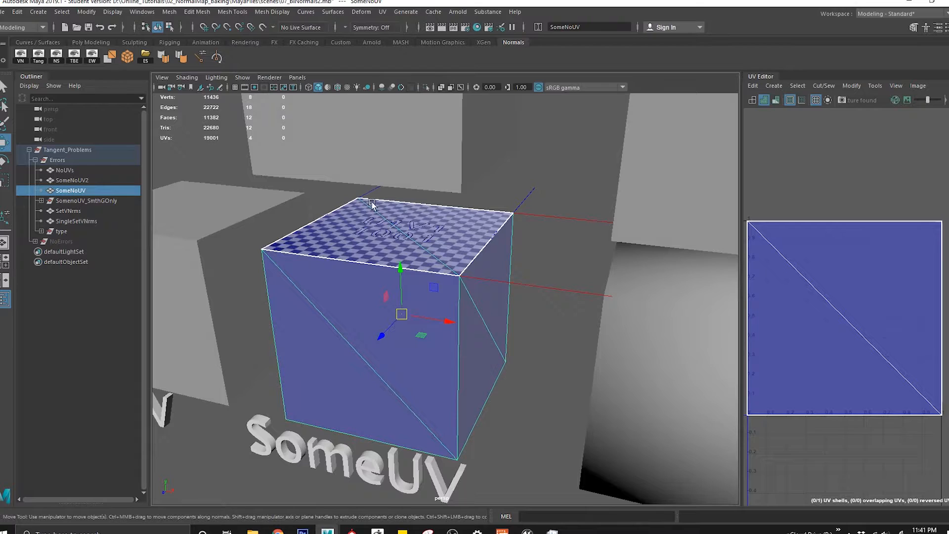
# - Select the top face's UV shell of the lower SomeUV cube to examine its UVs and tangent directions
pyautogui.keyDown('alt'); pyautogui.moveTo(506, 410); pyautogui.dragTo(509, 369); pyautogui.keyUp('alt')
pyautogui.rightClick(850, 294)
pyautogui.moveTo(851, 295); pyautogui.dragTo(818, 272, button='right')
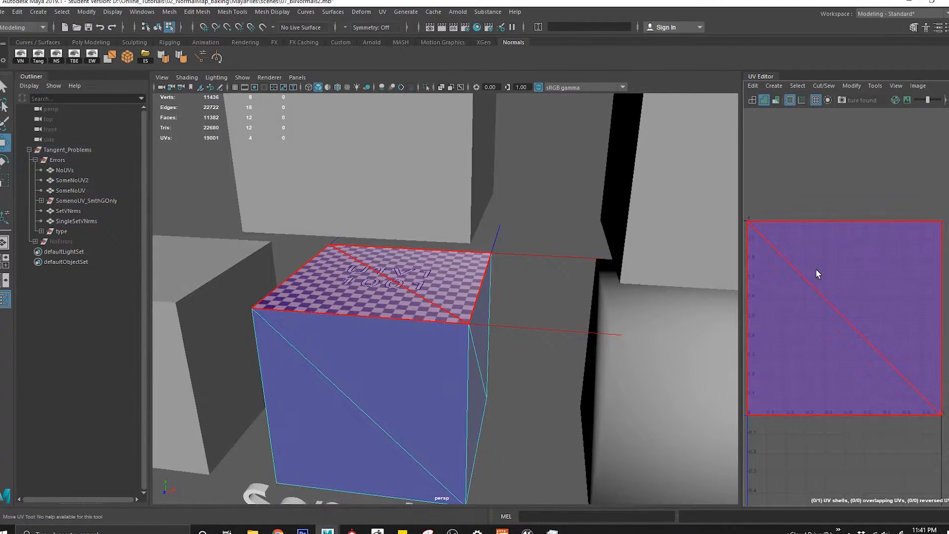
pyautogui.click(818, 271)
pyautogui.keyDown('alt'); pyautogui.moveTo(528, 244); pyautogui.dragTo(504, 304); pyautogui.keyUp('alt')
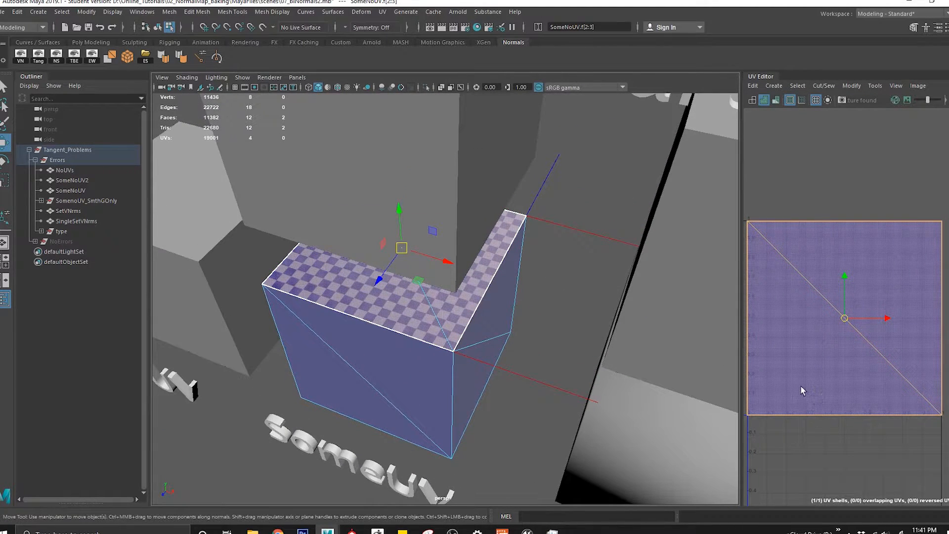
pyautogui.keyDown('alt'); pyautogui.moveTo(801, 386); pyautogui.dragTo(836, 386, button='middle'); pyautogui.keyUp('alt')
pyautogui.click(792, 343)
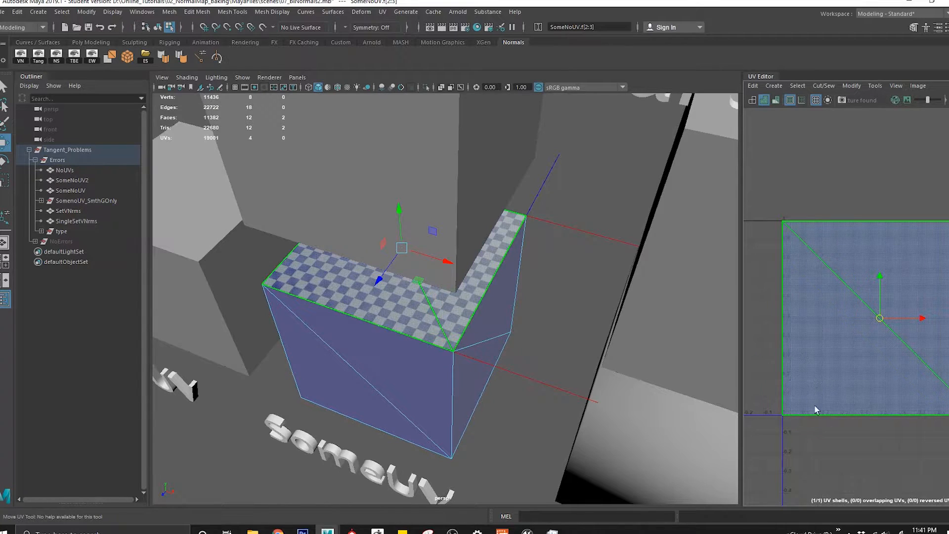
# - Rotate the top face's UV shell to test how its tangents respond, and undo the rotation
pyautogui.keyDown('alt'); pyautogui.moveTo(834, 407); pyautogui.dragTo(818, 406, button='middle'); pyautogui.keyUp('alt')
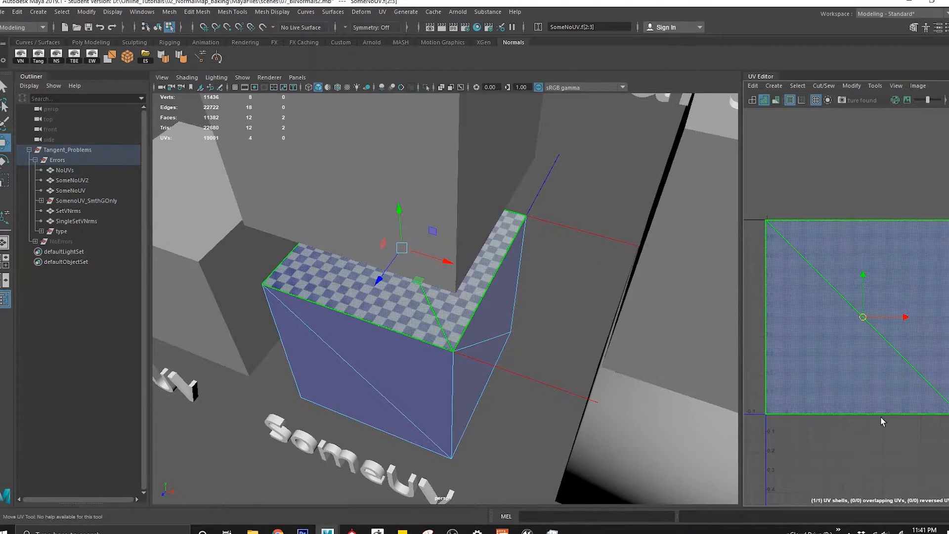
pyautogui.keyDown('alt'); pyautogui.moveTo(883, 421); pyautogui.dragTo(839, 400, button='middle'); pyautogui.keyUp('alt')
pyautogui.press('e')
pyautogui.moveTo(922, 353); pyautogui.dragTo(787, 413)
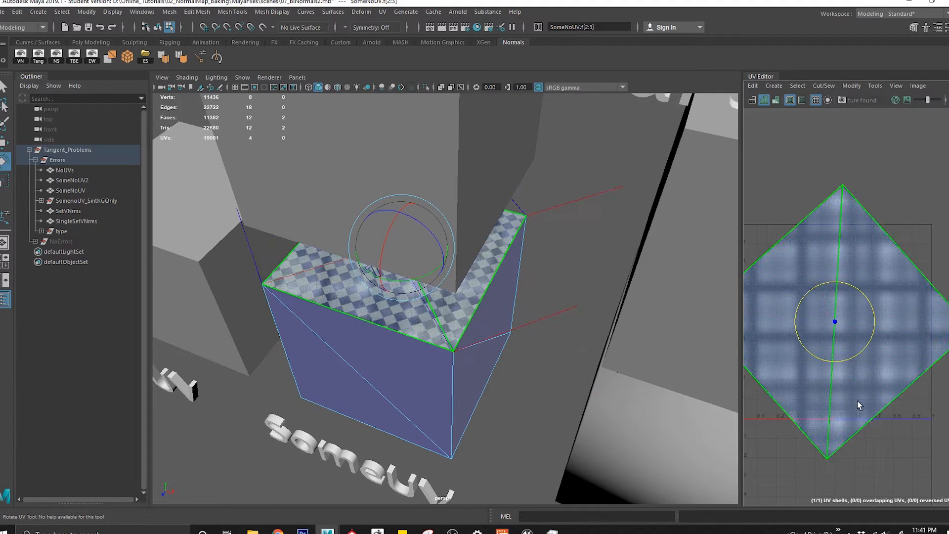
pyautogui.hotkey('ctrl', 'z')
pyautogui.press('q')
# - Return the lower SomeUV cube to object selection and examine its textured top and its sides without UVs
pyautogui.moveTo(472, 255); pyautogui.dragTo(509, 280, button='right')
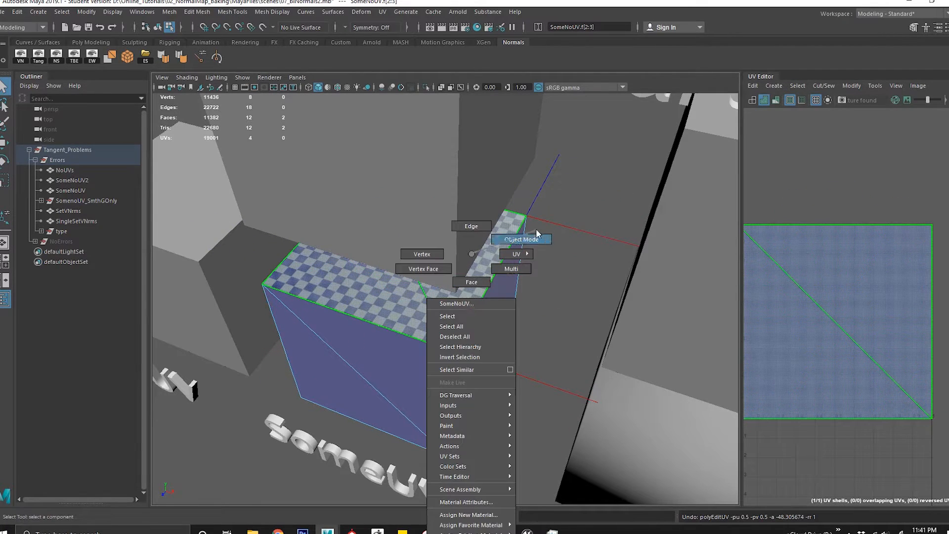
pyautogui.moveTo(537, 233); pyautogui.dragTo(535, 236, button='right')
pyautogui.keyDown('alt'); pyautogui.moveTo(500, 247); pyautogui.dragTo(493, 325); pyautogui.keyUp('alt')
pyautogui.keyDown('alt'); pyautogui.moveTo(495, 398); pyautogui.dragTo(439, 327, button='middle'); pyautogui.keyUp('alt')
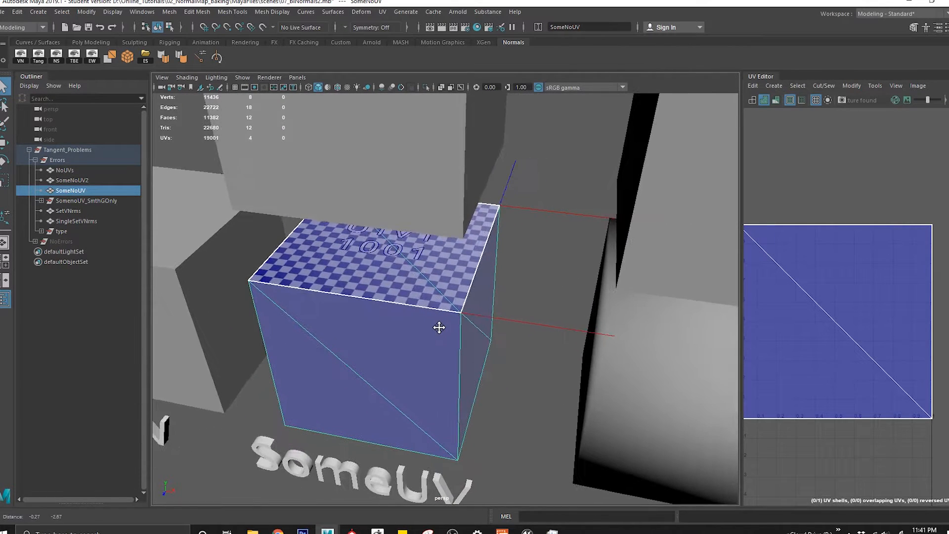
pyautogui.keyDown('alt'); pyautogui.moveTo(447, 384); pyautogui.dragTo(479, 342); pyautogui.keyUp('alt')
pyautogui.keyDown('alt'); pyautogui.moveTo(384, 314); pyautogui.dragTo(401, 362, button='middle'); pyautogui.keyUp('alt')
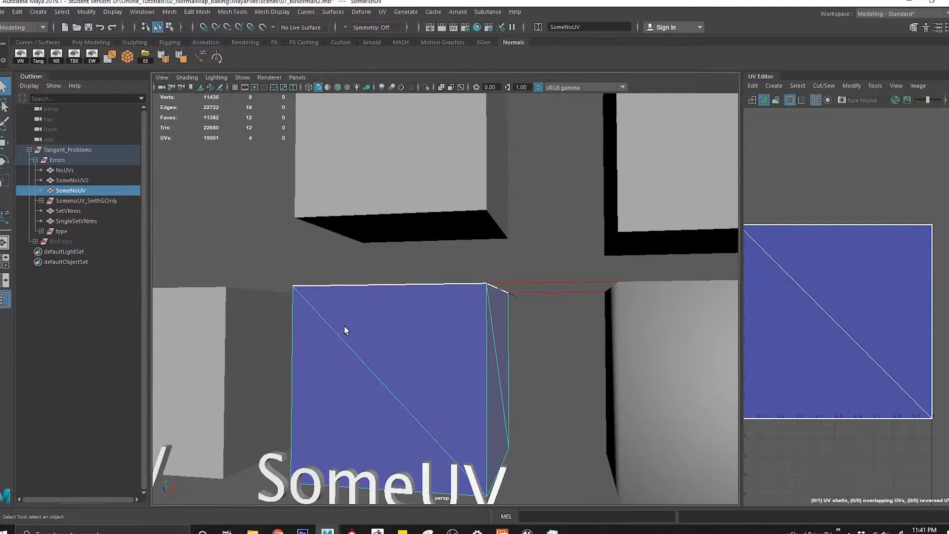
# - Export the selected SomeUV cube as 02_Error_SomeNoUV.fbx in the 06_BiNormal folder, overwriting the existing file
pyautogui.click(1, 12)
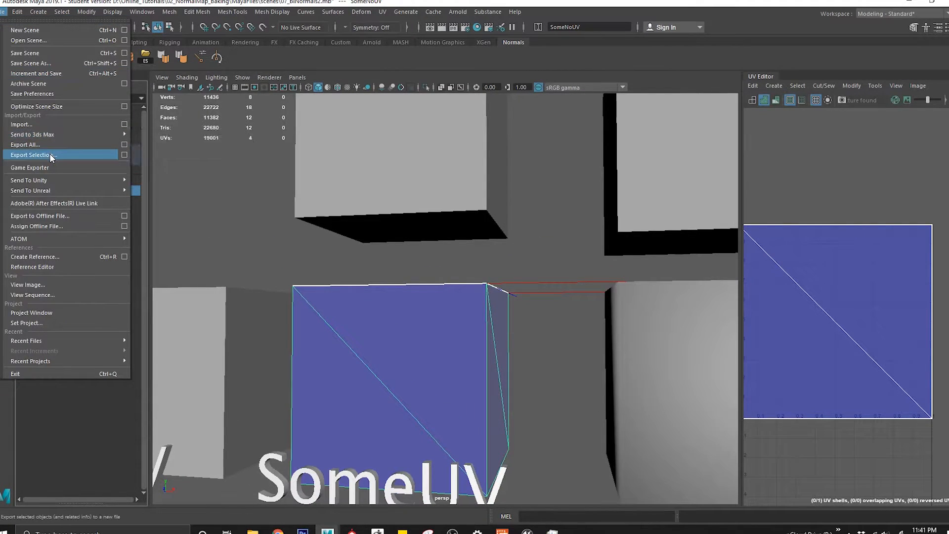
pyautogui.click(49, 154)
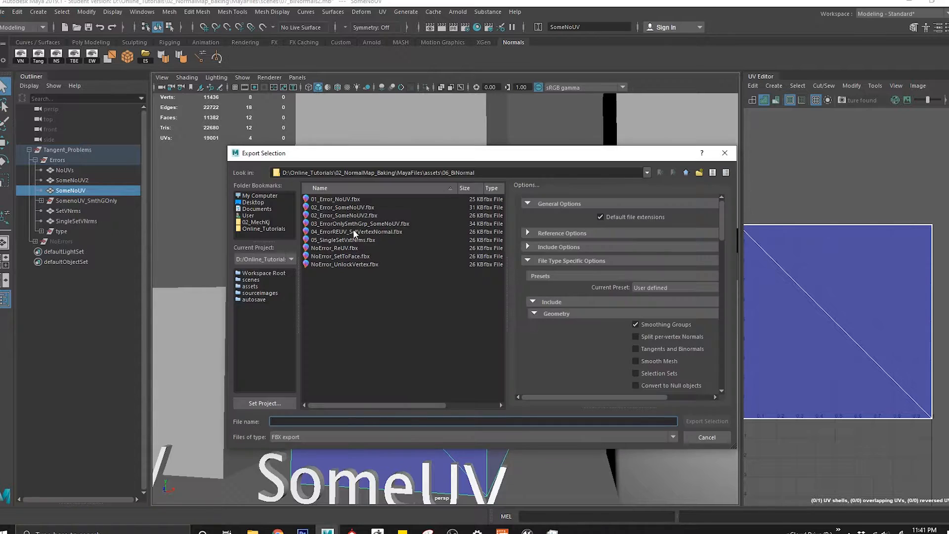
pyautogui.click(332, 208)
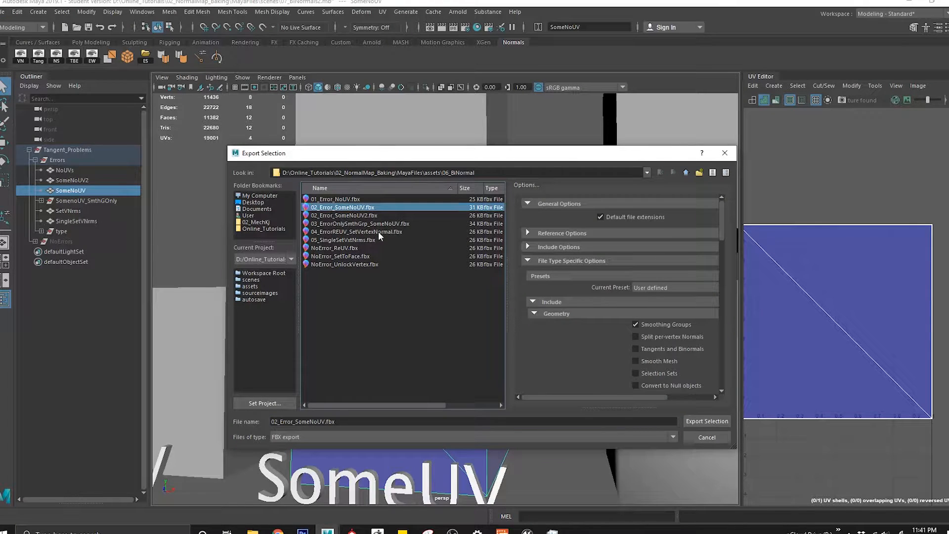
pyautogui.click(711, 421)
pyautogui.click(465, 315)
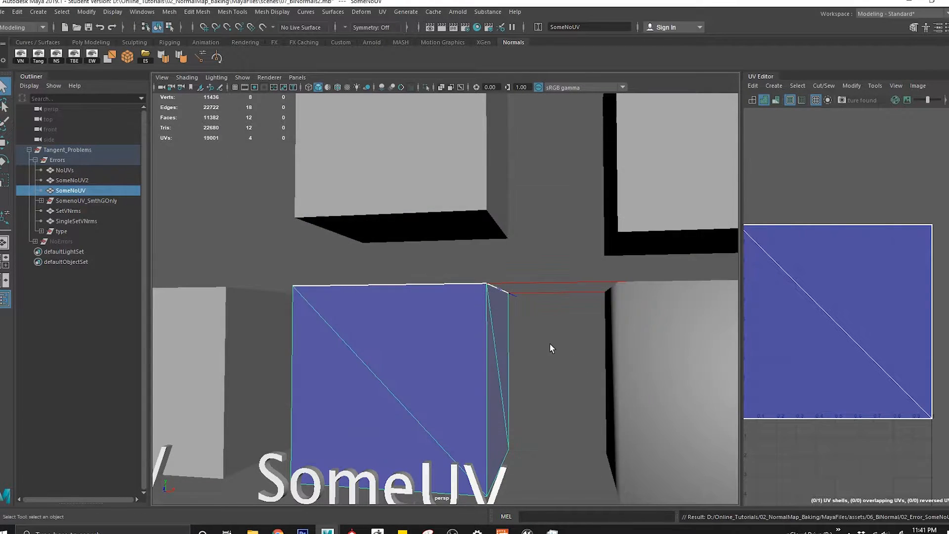
pyautogui.click(544, 337)
# - Switch to Unreal Engine, import 02_Error_SomeNoUV.fbx from the 06_BiNormal folder into Content, and close the Message Log
pyautogui.hotkey('alt', 'Tab')
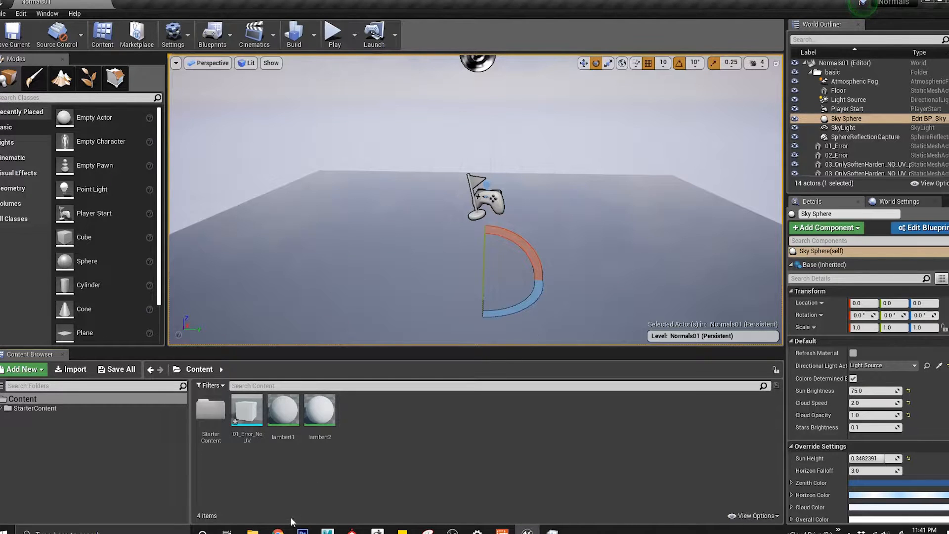
pyautogui.hotkey('alt', 'Tab')
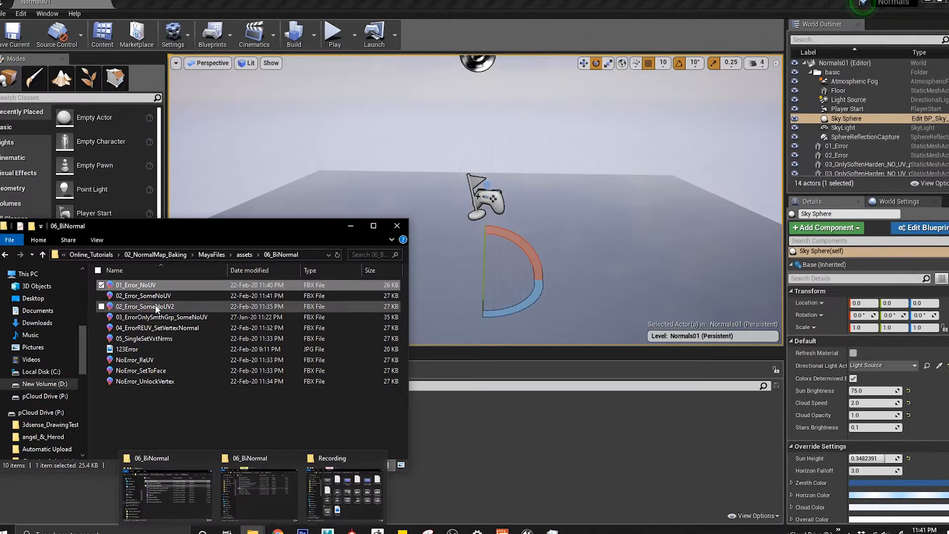
pyautogui.click(164, 294)
pyautogui.moveTo(523, 453); pyautogui.dragTo(524, 453)
pyautogui.click(541, 452)
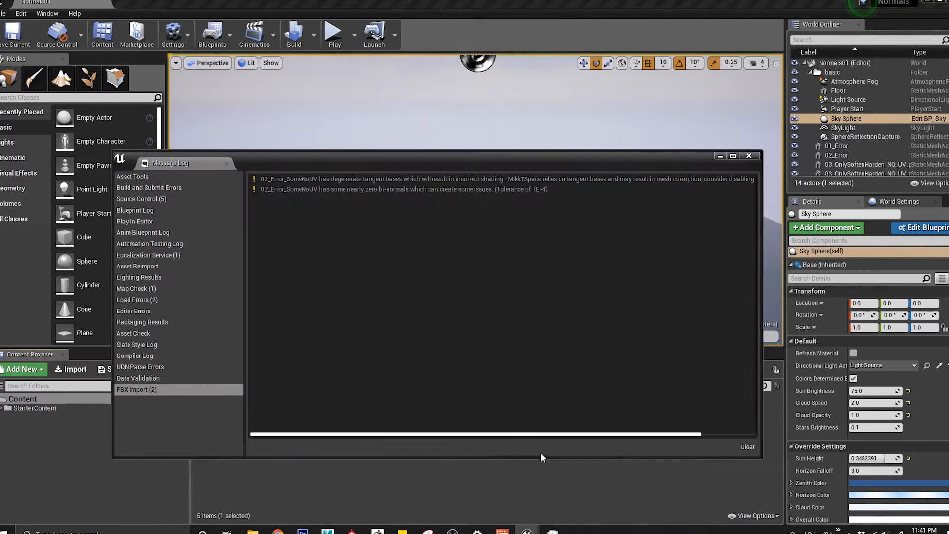
pyautogui.click(748, 156)
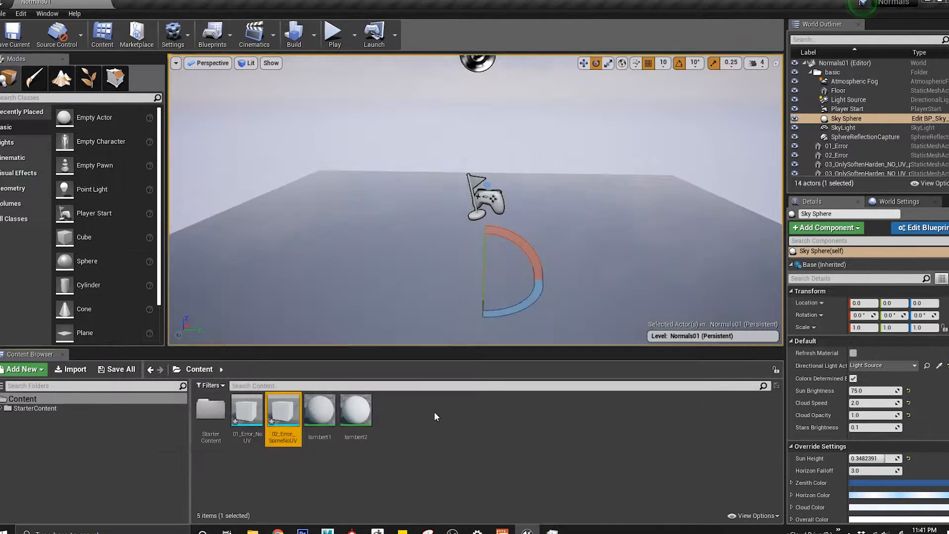
# - Switch back to Maya and select the upper SomeNoUV2 cube to examine its UVs and tangents
pyautogui.moveTo(324, 528)
pyautogui.click(375, 505)
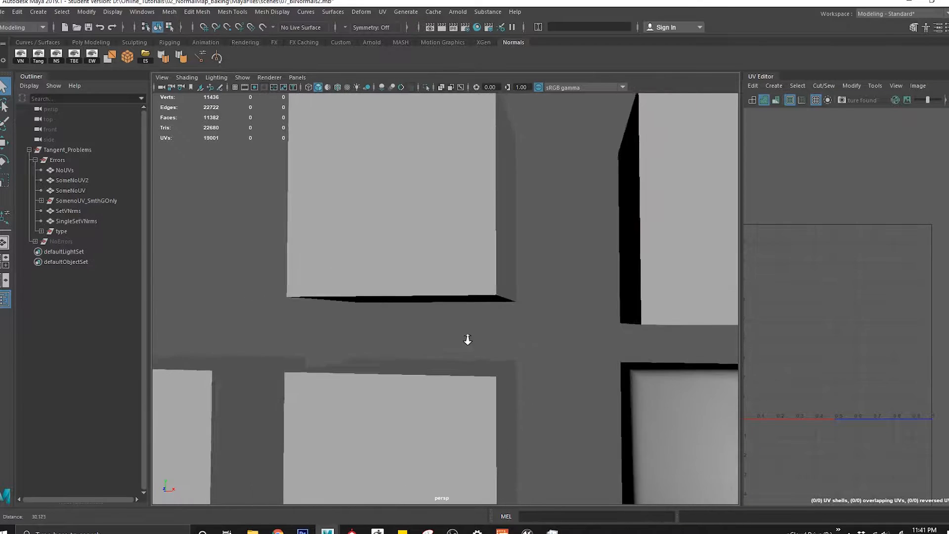
pyautogui.keyDown('alt'); pyautogui.moveTo(491, 256); pyautogui.dragTo(467, 246); pyautogui.keyUp('alt')
pyautogui.keyDown('alt'); pyautogui.moveTo(451, 322); pyautogui.dragTo(524, 281); pyautogui.keyUp('alt')
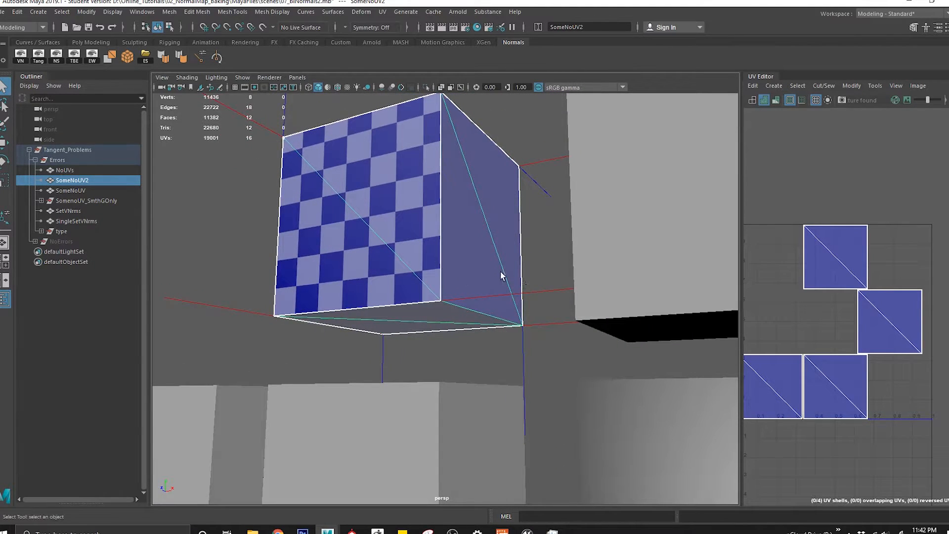
# - Apply automatic UV mapping to the SomeNoUV2 cube
pyautogui.click(383, 12)
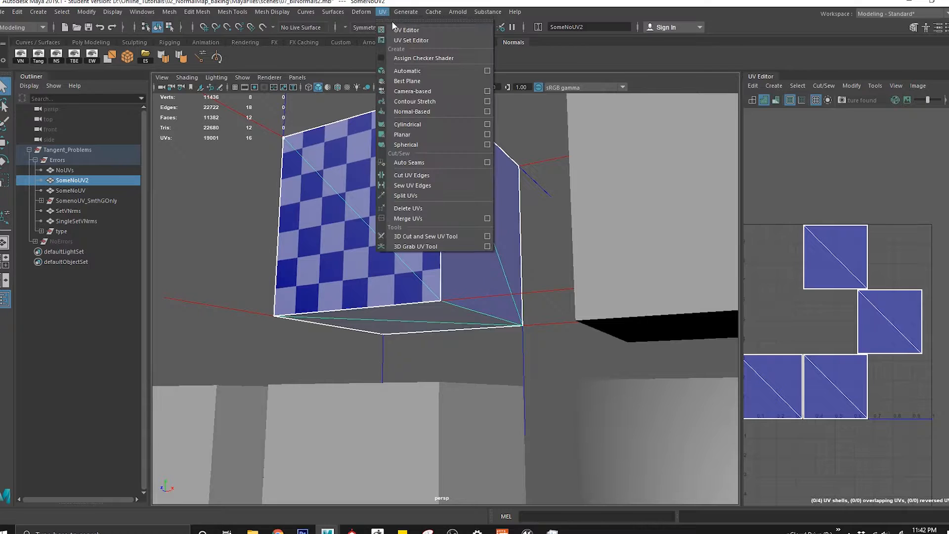
pyautogui.click(413, 73)
pyautogui.moveTo(853, 325); pyautogui.dragTo(800, 300, button='right')
# - Try deleting the bottom face of the SomeNoUV2 cube, and undo the deletion
pyautogui.click(447, 317)
pyautogui.press('Delete')
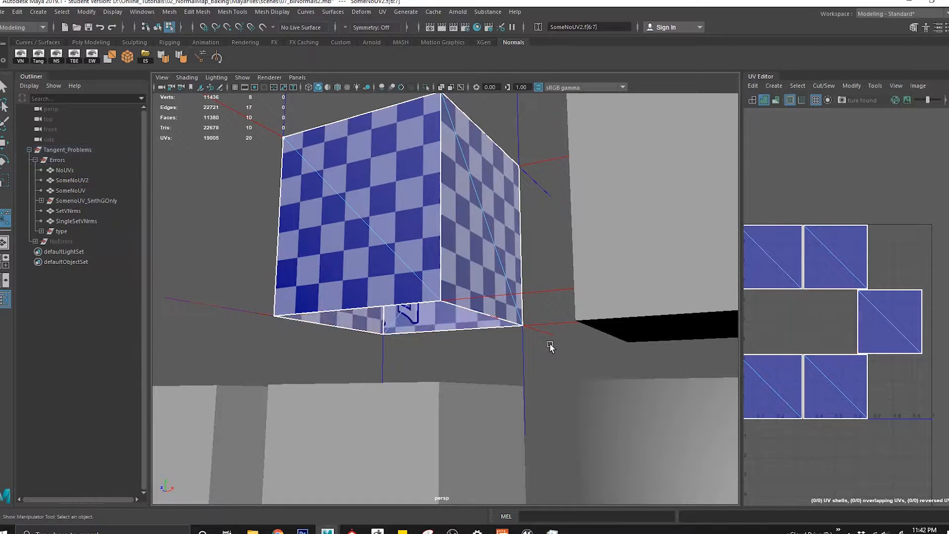
pyautogui.hotkey('ctrl', 'z')
# - Try deleting the bottom face's UV shell on the SomeNoUV2 cube, inspect the mesh, and undo the changes
pyautogui.keyDown('alt'); pyautogui.moveTo(847, 354); pyautogui.dragTo(846, 341, button='middle'); pyautogui.keyUp('alt')
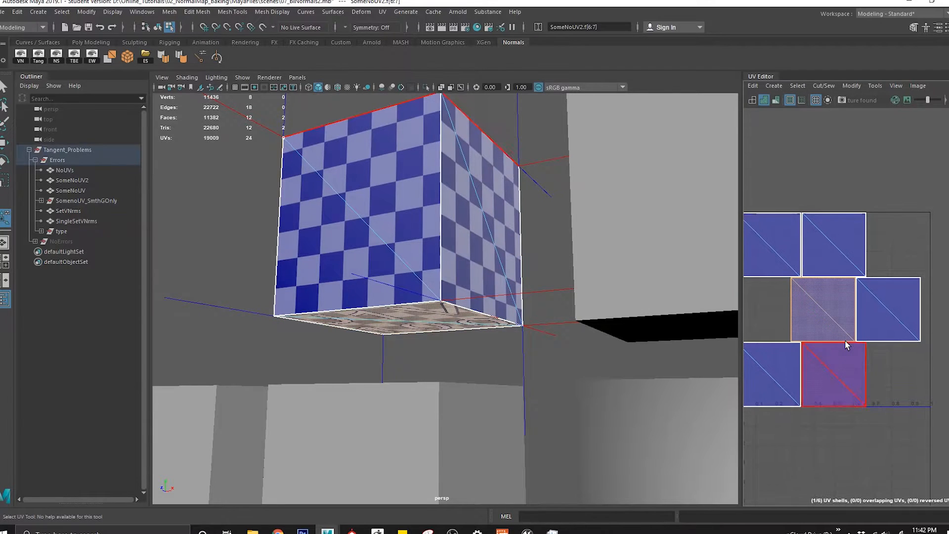
pyautogui.press('Delete')
pyautogui.moveTo(501, 244); pyautogui.dragTo(560, 196, button='right')
pyautogui.keyDown('alt'); pyautogui.moveTo(504, 232); pyautogui.dragTo(548, 232); pyautogui.keyUp('alt')
pyautogui.hotkey('ctrl', 'z')
pyautogui.hotkey('ctrl', 'z')
pyautogui.hotkey('ctrl', 'z')
# - Delete the UVs of the SomeNoUV2 cube's bottom face while keeping the face itself
pyautogui.click(852, 306)
pyautogui.press('Delete')
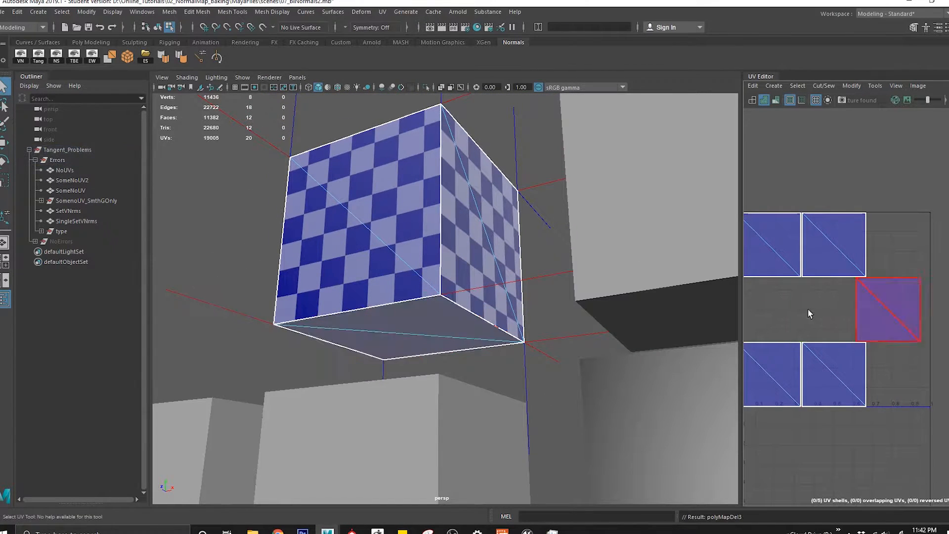
pyautogui.moveTo(429, 263); pyautogui.dragTo(482, 235, button='right')
pyautogui.keyDown('alt'); pyautogui.moveTo(542, 278); pyautogui.dragTo(499, 307); pyautogui.keyUp('alt')
# - Delete the UVs of the SomeNoUV2 cube's side face and return the cube to object selection
pyautogui.moveTo(837, 306); pyautogui.dragTo(883, 305, button='right')
pyautogui.click(474, 260)
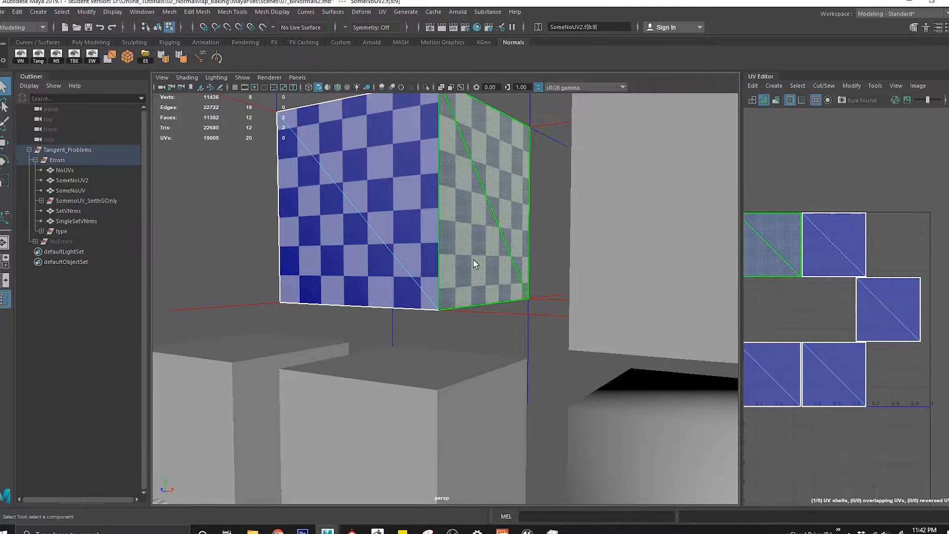
pyautogui.press('Delete')
pyautogui.moveTo(403, 238); pyautogui.dragTo(459, 205, button='right')
pyautogui.keyDown('alt'); pyautogui.moveTo(540, 246); pyautogui.dragTo(542, 265, button='middle'); pyautogui.keyUp('alt')
pyautogui.keyDown('alt'); pyautogui.moveTo(542, 265); pyautogui.dragTo(375, 265); pyautogui.keyUp('alt')
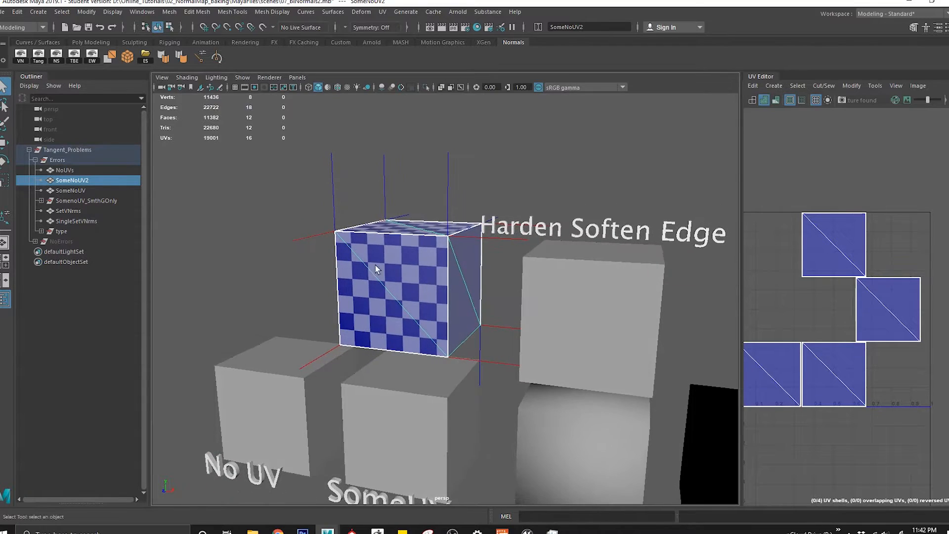
# - Export the selected SomeNoUV2 cube as 02_Error_SomeNoUV2.fbx in the 06_BiNormal folder, overwriting the existing file
pyautogui.click(5, 11)
pyautogui.click(64, 155)
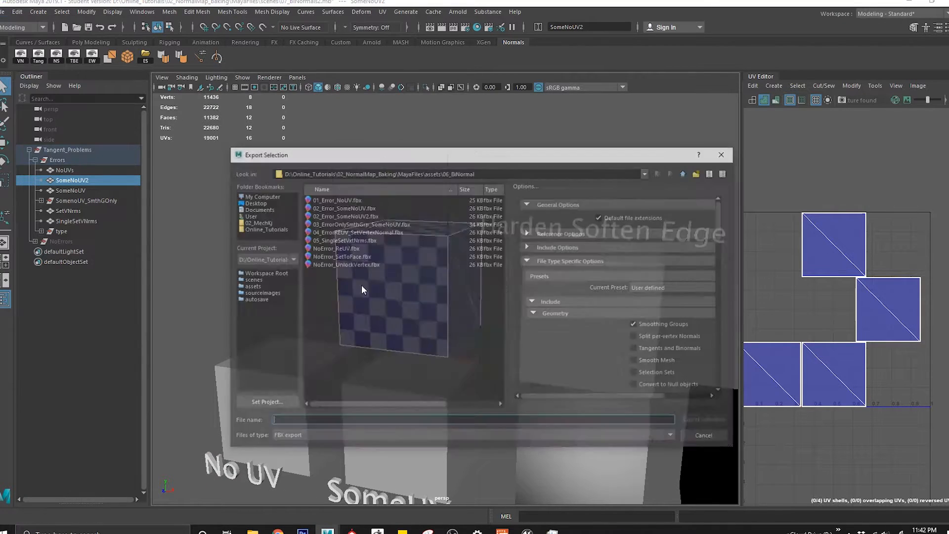
pyautogui.doubleClick(366, 215)
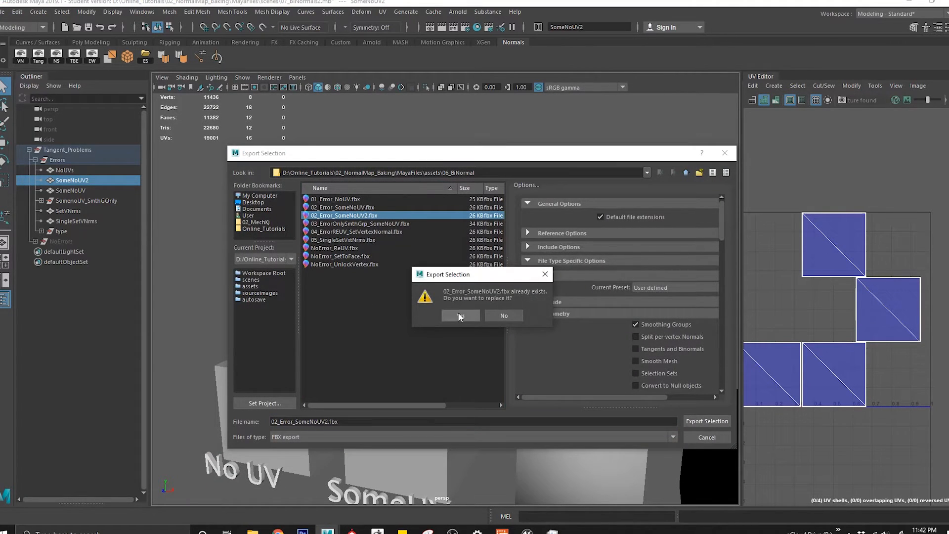
pyautogui.click(459, 315)
pyautogui.click(499, 337)
# - Switch to Unreal Engine, import 02_Error_SomeNoUV2.fbx from the 06_BiNormal folder into Content, and close the Message Log
pyautogui.hotkey('alt', 'Tab')
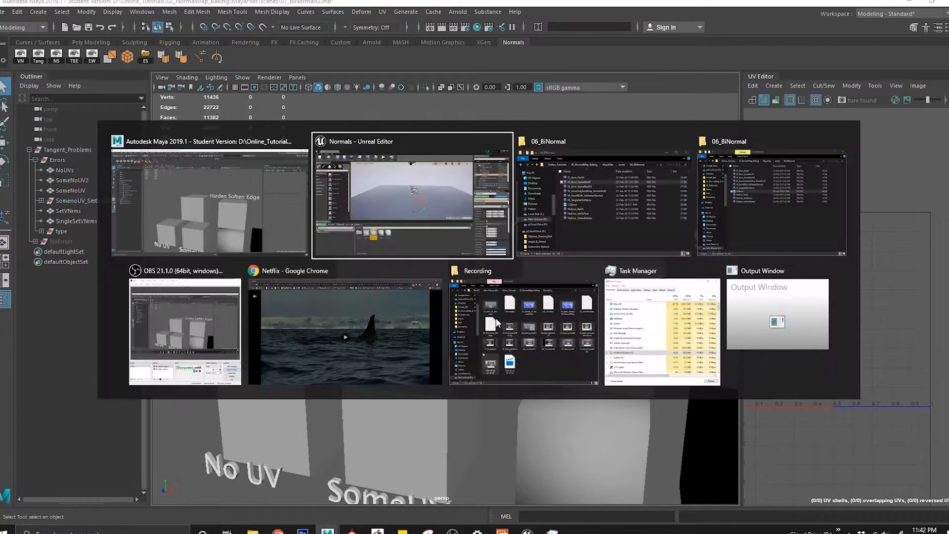
pyautogui.hotkey('alt', 'Tab')
pyautogui.hotkey('alt', 'Tab')
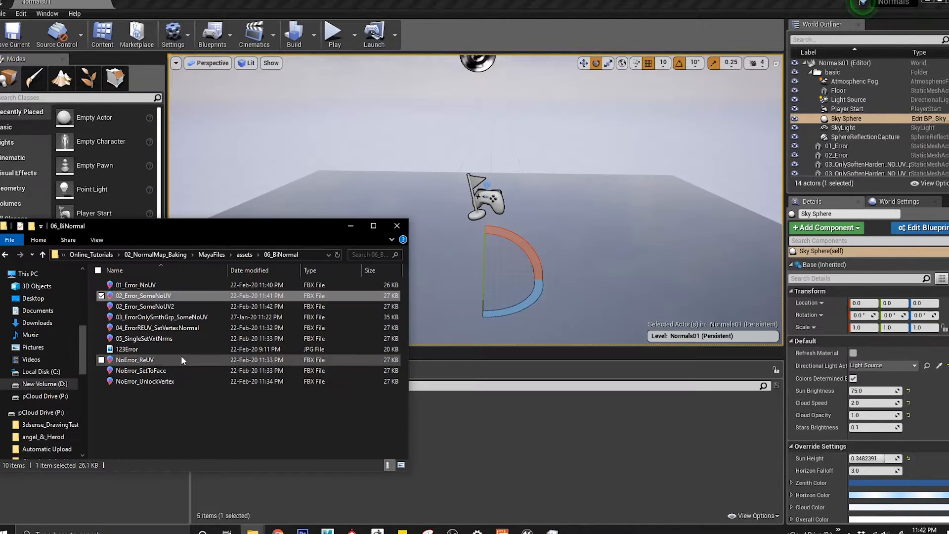
pyautogui.click(172, 307)
pyautogui.moveTo(491, 446); pyautogui.dragTo(536, 472)
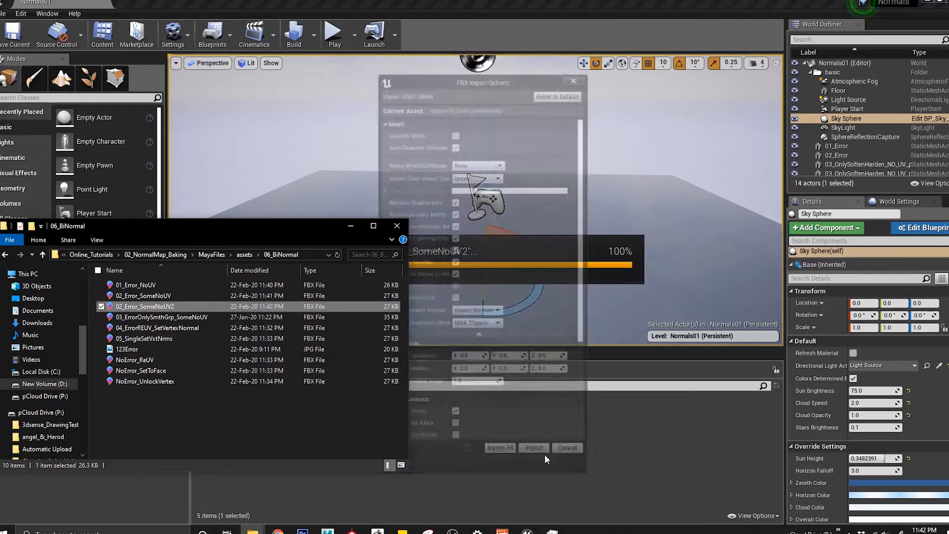
pyautogui.click(537, 452)
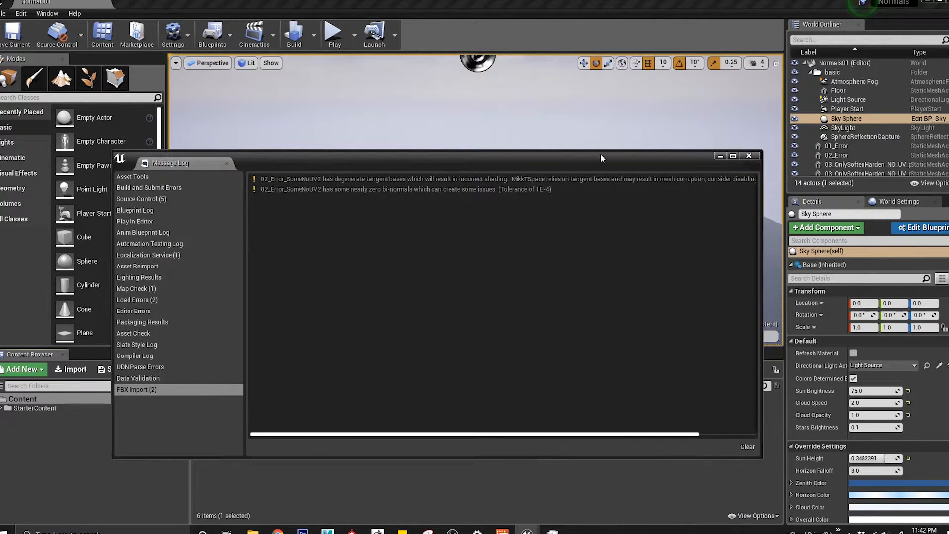
pyautogui.click(746, 156)
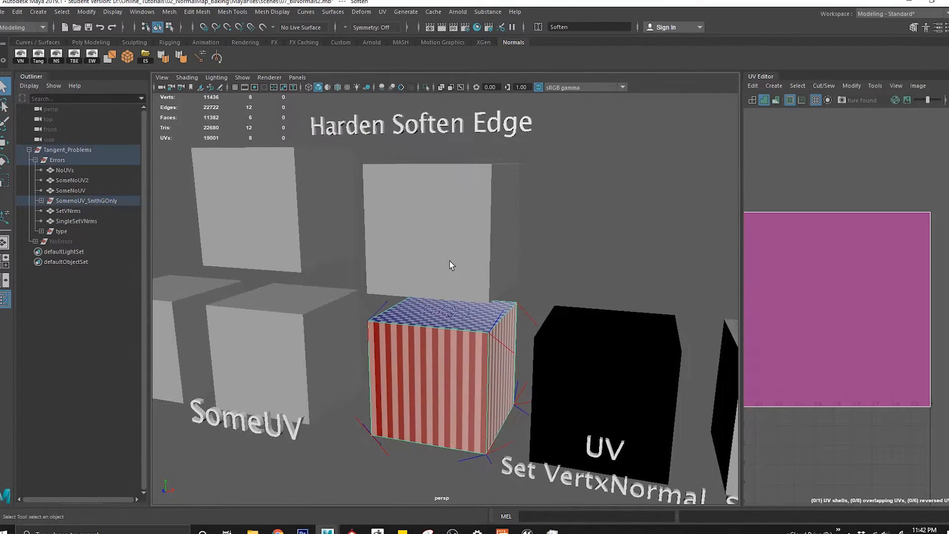
# - Switch back to Maya and select the Harden Soften Edge cubes and both SomeUV cubes in turn to compare them
pyautogui.click(449, 261)
pyautogui.click(473, 353)
pyautogui.click(449, 270)
pyautogui.click(441, 386)
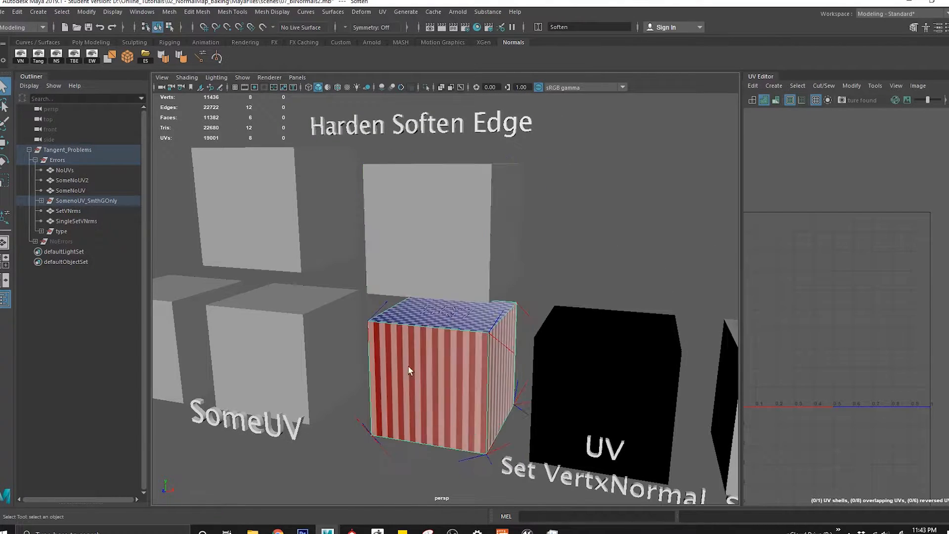
pyautogui.click(298, 321)
pyautogui.click(282, 238)
pyautogui.click(285, 345)
pyautogui.click(286, 236)
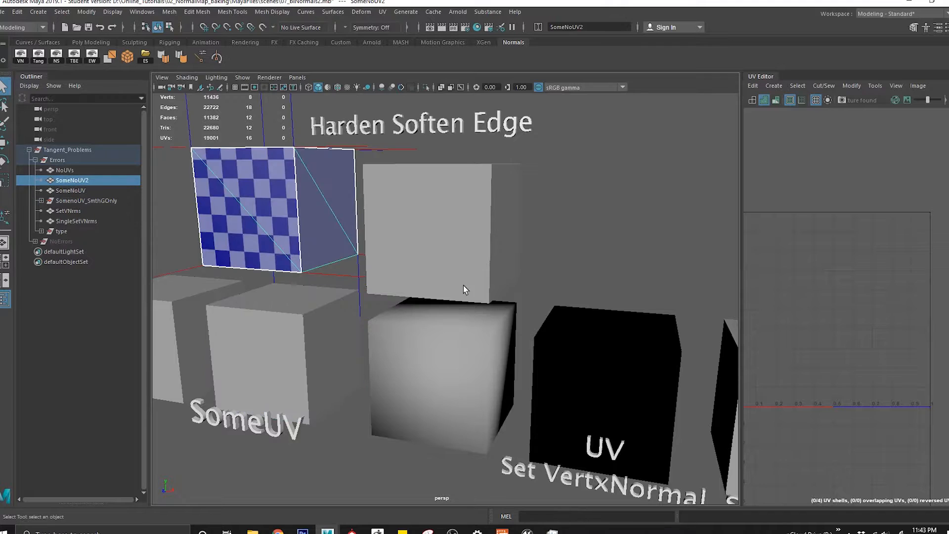
# - Examine the two Harden Soften Edge cubes by selecting them together and individually, and review the available normals commands
pyautogui.click(464, 288)
pyautogui.click(470, 367)
pyautogui.keyDown('shift'); pyautogui.click(447, 255); pyautogui.keyUp('shift')
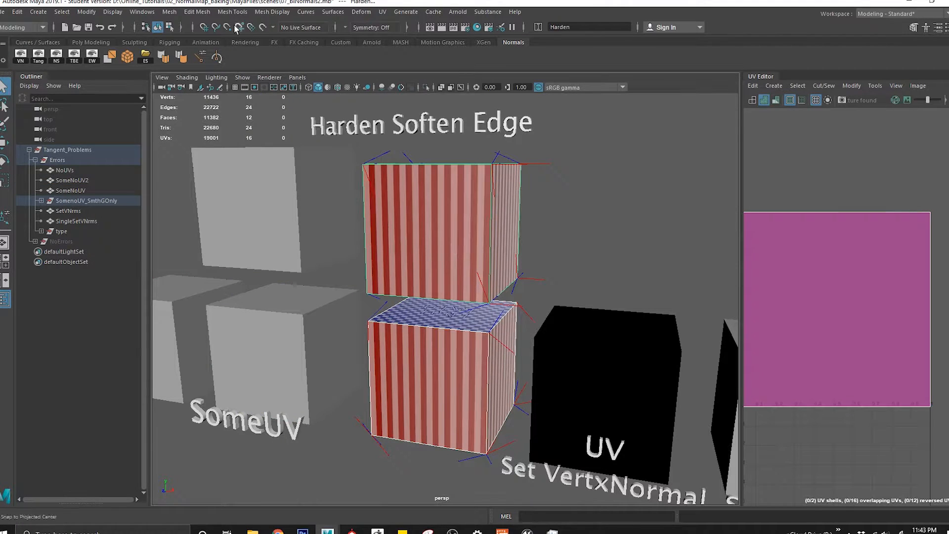
pyautogui.click(268, 12)
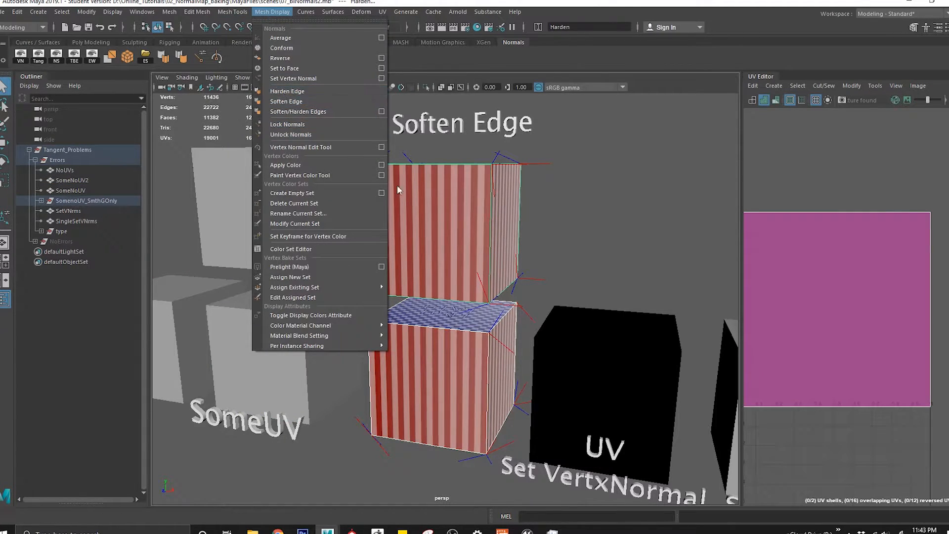
pyautogui.click(435, 277)
pyautogui.click(444, 370)
pyautogui.click(476, 296)
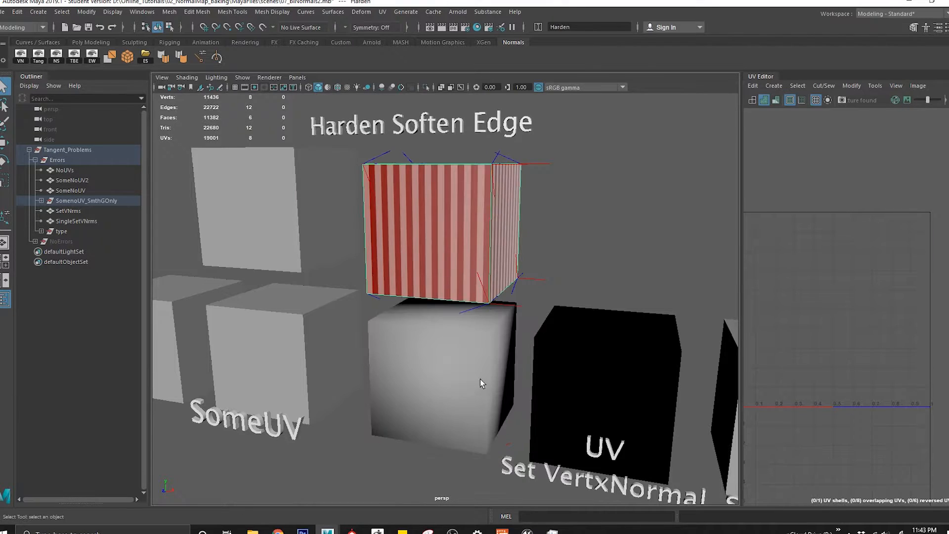
pyautogui.press('f')
pyautogui.click(609, 296)
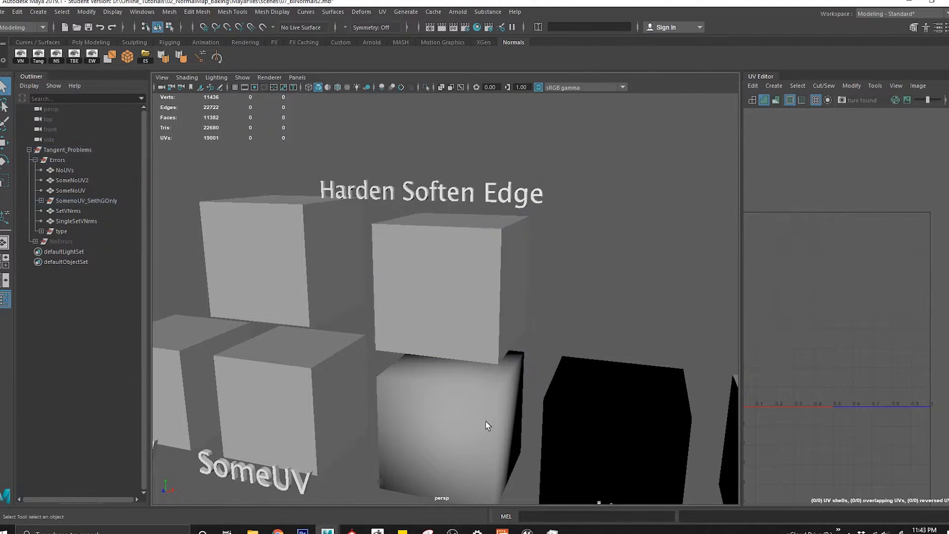
pyautogui.click(489, 425)
pyautogui.click(455, 325)
pyautogui.press('f')
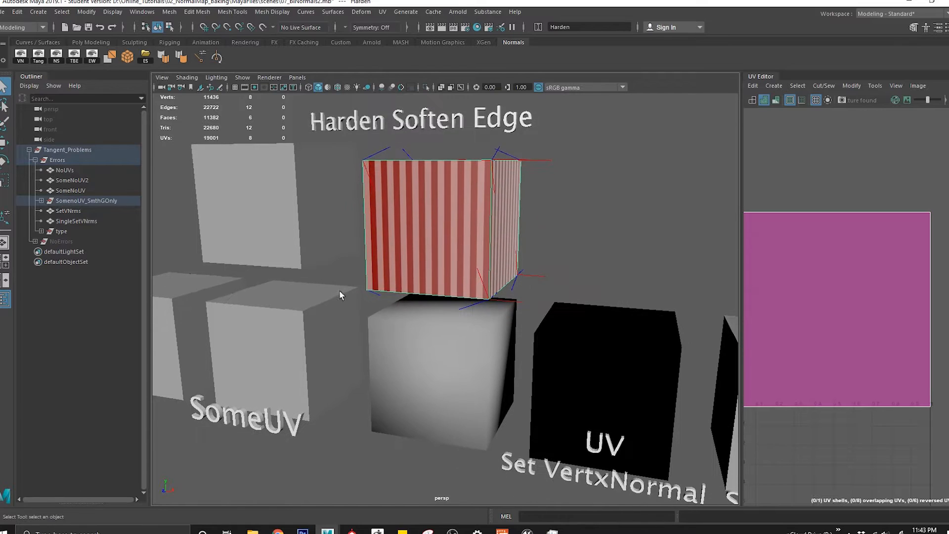
# - Export the SomenoUV_SmthGOnly group as 03_ErrorOnlySmthGrp_SomeNoUV.fbx in the 06_BiNormal folder, overwriting the existing file
pyautogui.click(108, 202)
pyautogui.click(2, 12)
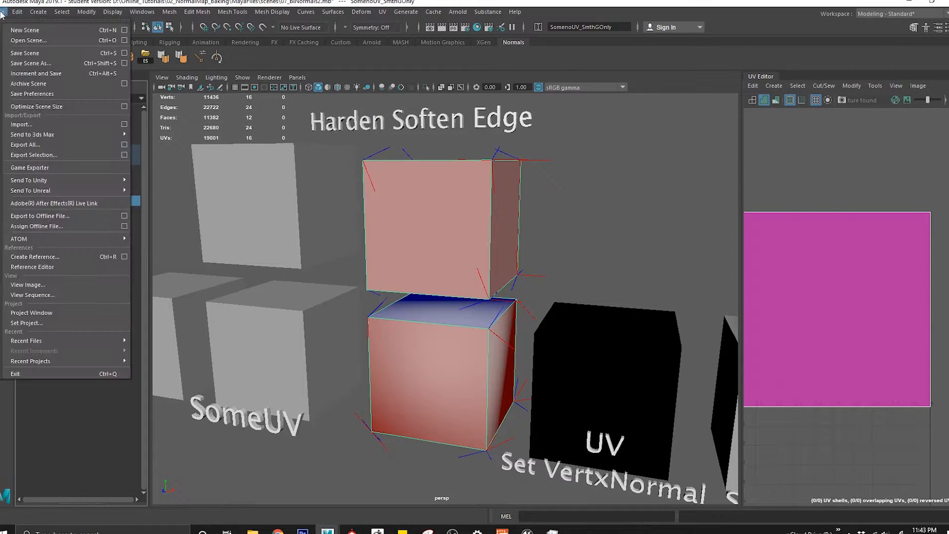
pyautogui.click(47, 156)
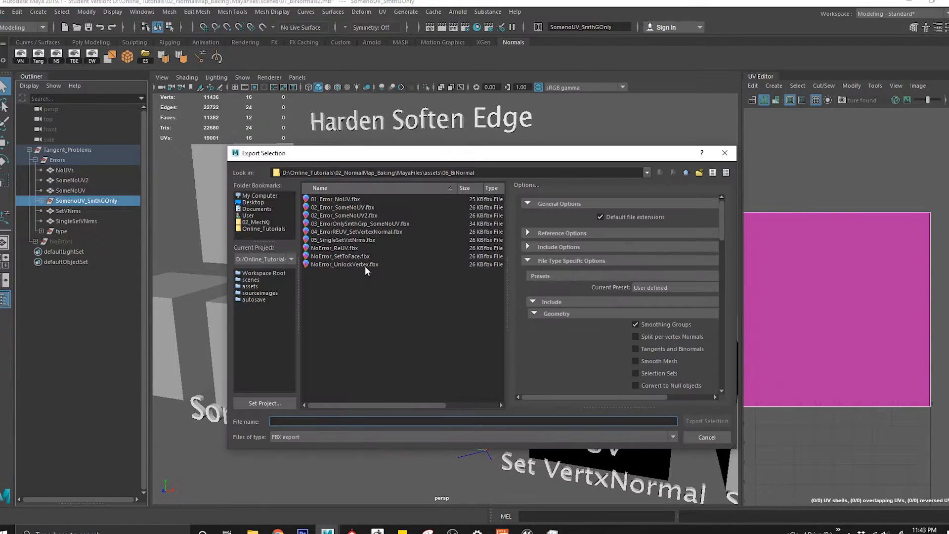
pyautogui.click(346, 224)
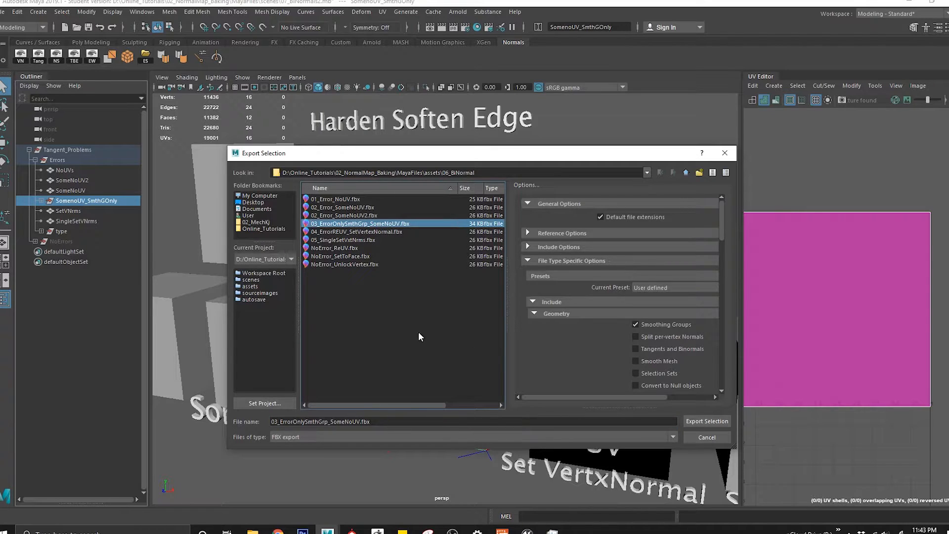
pyautogui.click(692, 422)
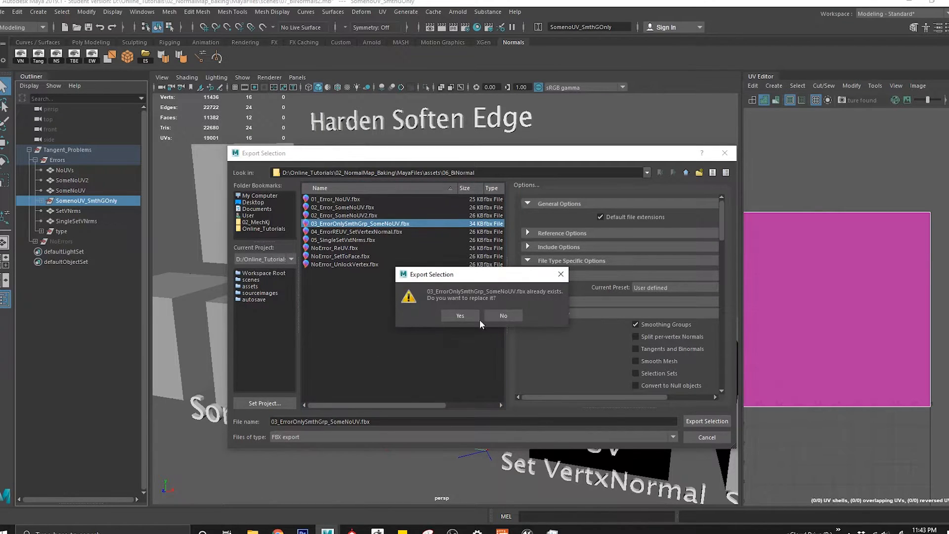
pyautogui.click(460, 315)
# - Apply Harden Edge to the upper Harden Soften Edge cube and Soften Edge to the lower one
pyautogui.click(458, 349)
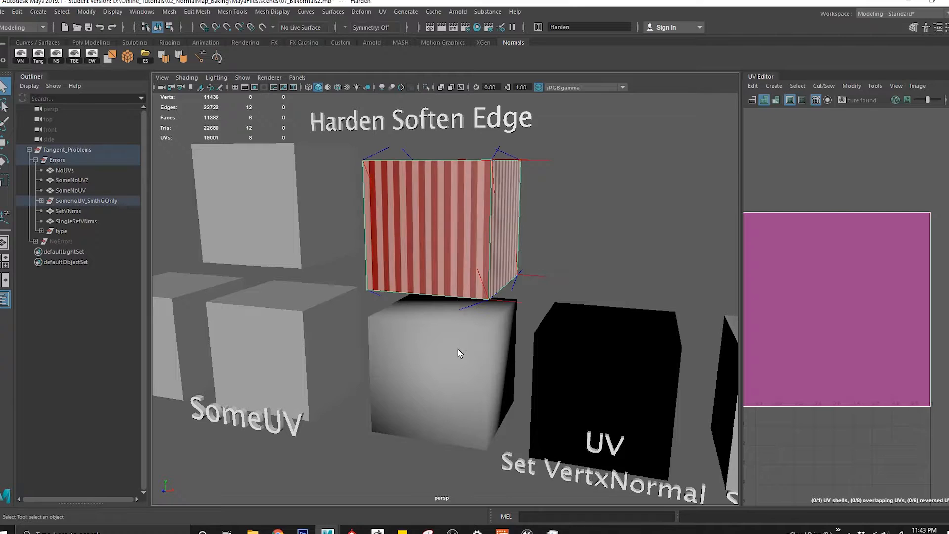
pyautogui.click(458, 248)
pyautogui.click(465, 239)
pyautogui.click(265, 15)
pyautogui.click(316, 90)
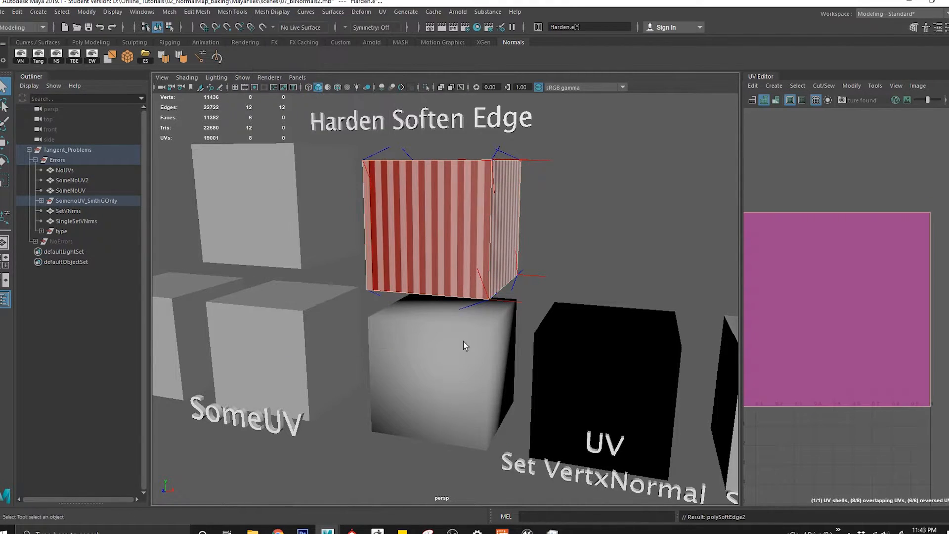
pyautogui.click(464, 341)
pyautogui.click(271, 12)
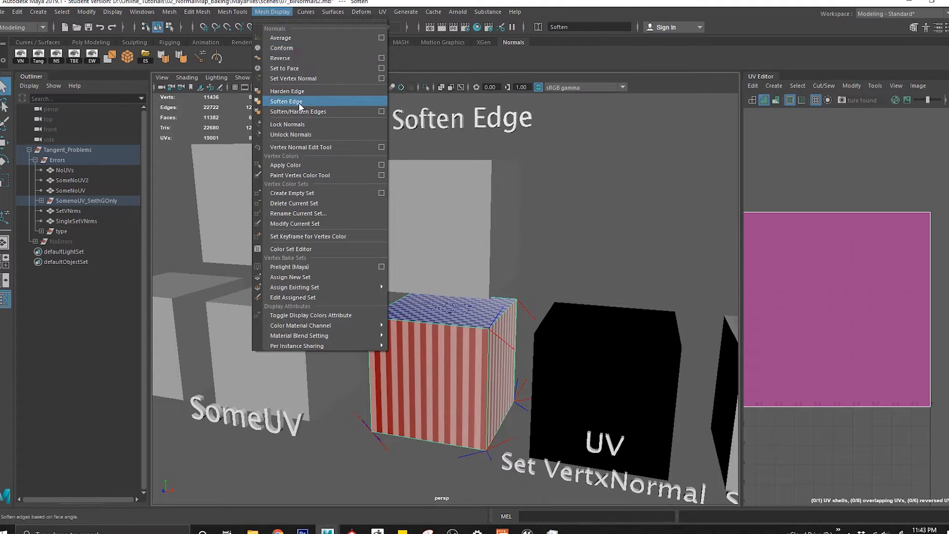
pyautogui.click(300, 105)
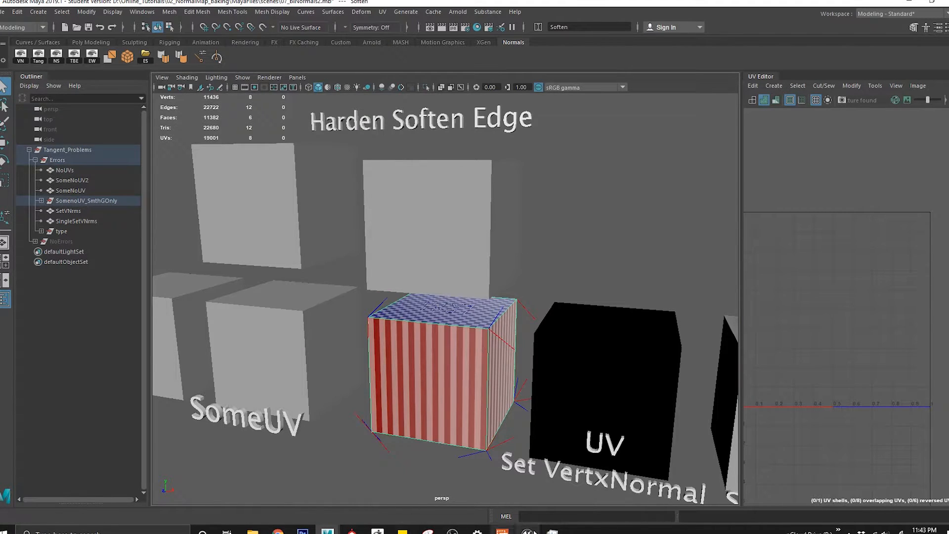
# - Switch to Unreal Engine, import 03_ErrorOnlySmthGrp_SomeNoUV.fbx from the 06_BiNormal folder into Content, and close the Message Log
pyautogui.click(528, 531)
pyautogui.hotkey('alt', 'Tab')
pyautogui.press('Tab')
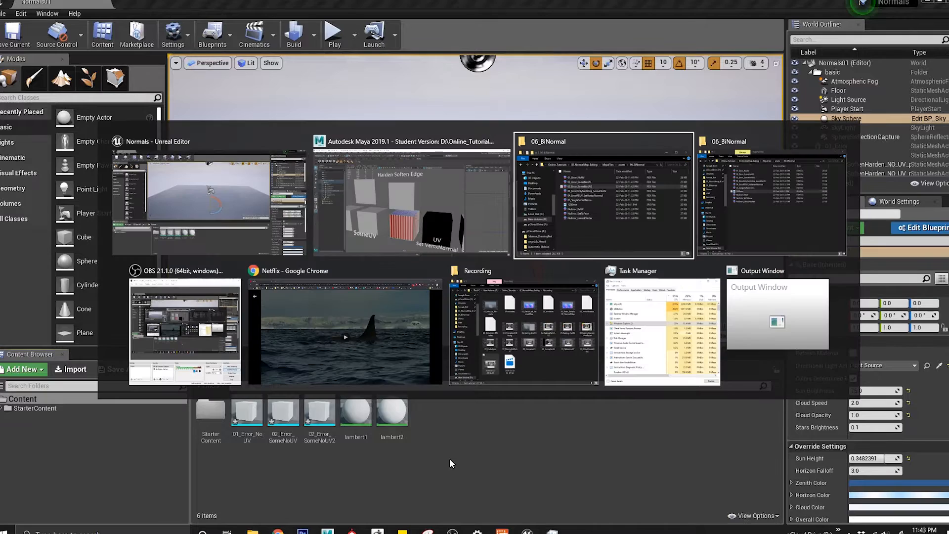
pyautogui.click(174, 318)
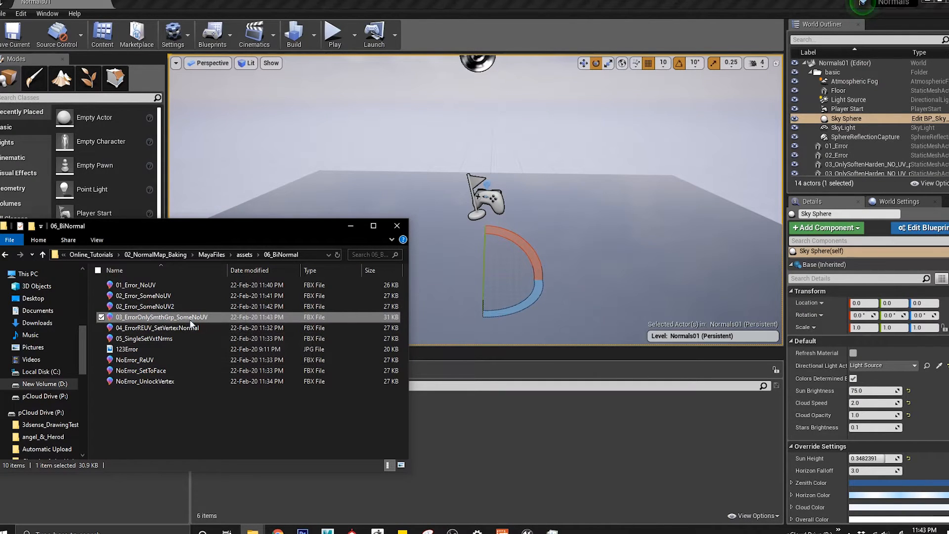
pyautogui.moveTo(485, 431); pyautogui.dragTo(497, 440)
pyautogui.click(529, 450)
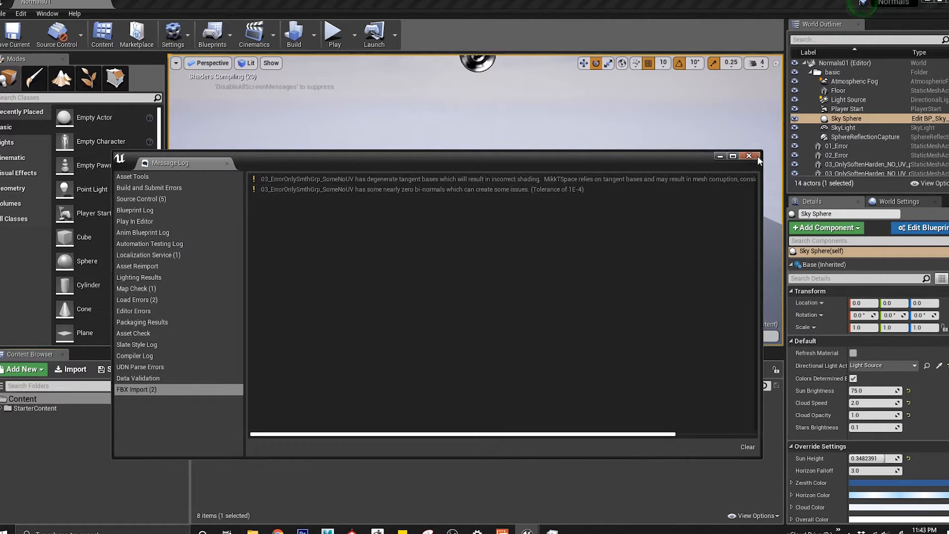
pyautogui.click(750, 156)
# - Switch back to Maya, select the SetVNrms cube above the Set VertxNormal label, and examine it up close
pyautogui.hotkey('alt', 'Tab')
pyautogui.hotkey('alt', 'Tab')
pyautogui.click(514, 441)
pyautogui.keyDown('alt'); pyautogui.moveTo(618, 414); pyautogui.dragTo(444, 347, button='middle'); pyautogui.keyUp('alt')
pyautogui.click(422, 374)
pyautogui.keyDown('alt'); pyautogui.moveTo(366, 374); pyautogui.dragTo(404, 353, button='middle'); pyautogui.keyUp('alt')
pyautogui.keyDown('alt'); pyautogui.moveTo(492, 265); pyautogui.dragTo(479, 311); pyautogui.keyUp('alt')
pyautogui.keyDown('alt'); pyautogui.moveTo(479, 311); pyautogui.dragTo(564, 326, button='right'); pyautogui.keyUp('alt')
pyautogui.keyDown('alt'); pyautogui.moveTo(447, 247); pyautogui.dragTo(451, 267); pyautogui.keyUp('alt')
pyautogui.keyDown('alt'); pyautogui.moveTo(494, 378); pyautogui.dragTo(477, 287, button='middle'); pyautogui.keyUp('alt')
pyautogui.click(396, 460)
pyautogui.click(459, 279)
pyautogui.keyDown('alt'); pyautogui.moveTo(454, 243); pyautogui.dragTo(453, 279, button='middle'); pyautogui.keyUp('alt')
# - Apply Set Vertex Normal to the SetVNrms cube, followed by Set to Face
pyautogui.click(273, 12)
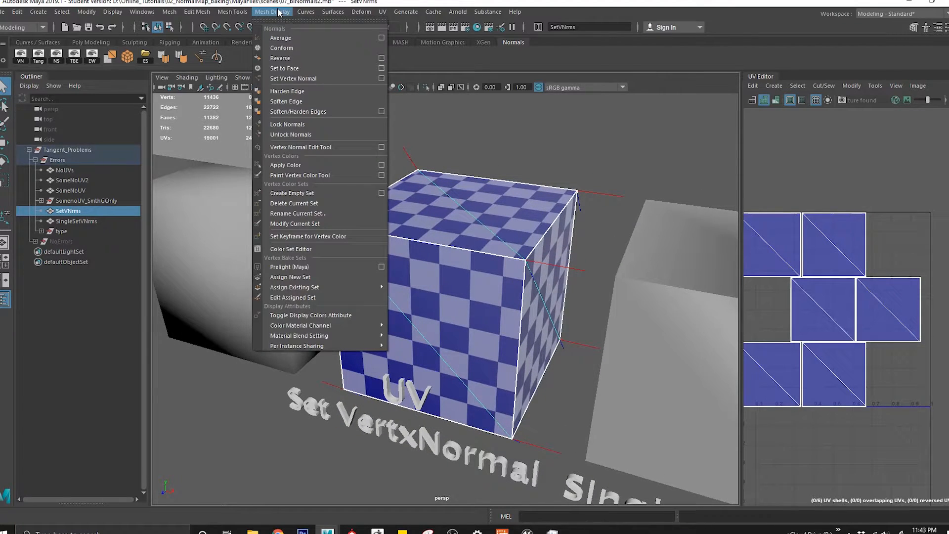
pyautogui.click(296, 79)
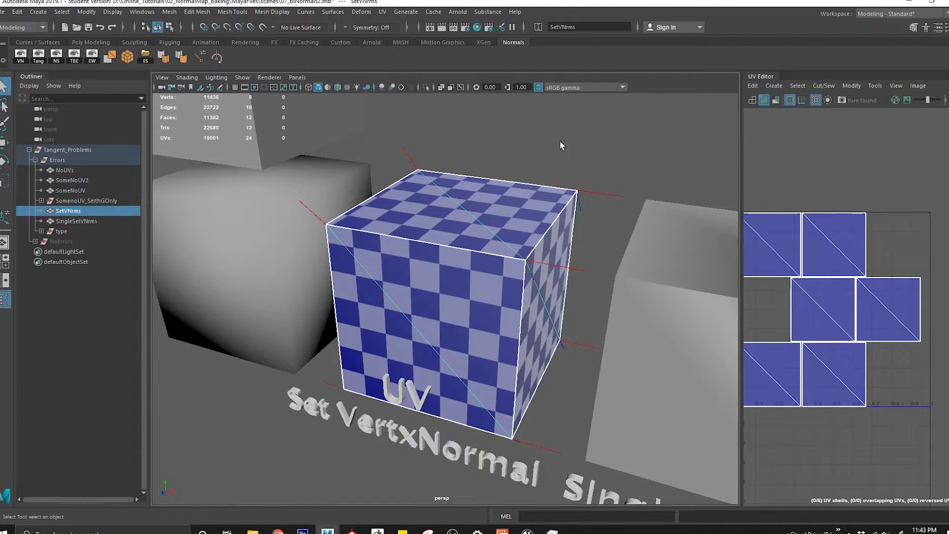
pyautogui.click(560, 145)
pyautogui.click(499, 255)
pyautogui.keyDown('alt'); pyautogui.moveTo(416, 280); pyautogui.dragTo(359, 231); pyautogui.keyUp('alt')
pyautogui.click(277, 14)
pyautogui.click(288, 68)
pyautogui.keyDown('alt'); pyautogui.moveTo(440, 294); pyautogui.dragTo(452, 278); pyautogui.keyUp('alt')
# - Reselect the SetVNrms cube and reapply Set Vertex Normal to it
pyautogui.click(546, 403)
pyautogui.click(508, 243)
pyautogui.click(272, 12)
pyautogui.click(279, 79)
pyautogui.click(532, 164)
# - Examine the directions of the normals, tangents and bi-normals at the upper and lower corners of the SetVNrms cube
pyautogui.keyDown('alt'); pyautogui.moveTo(479, 212); pyautogui.dragTo(435, 270); pyautogui.keyUp('alt')
pyautogui.click(428, 326)
pyautogui.keyDown('alt'); pyautogui.moveTo(429, 326); pyautogui.dragTo(465, 297); pyautogui.keyUp('alt')
pyautogui.keyDown('alt'); pyautogui.moveTo(296, 168); pyautogui.dragTo(450, 205); pyautogui.keyUp('alt')
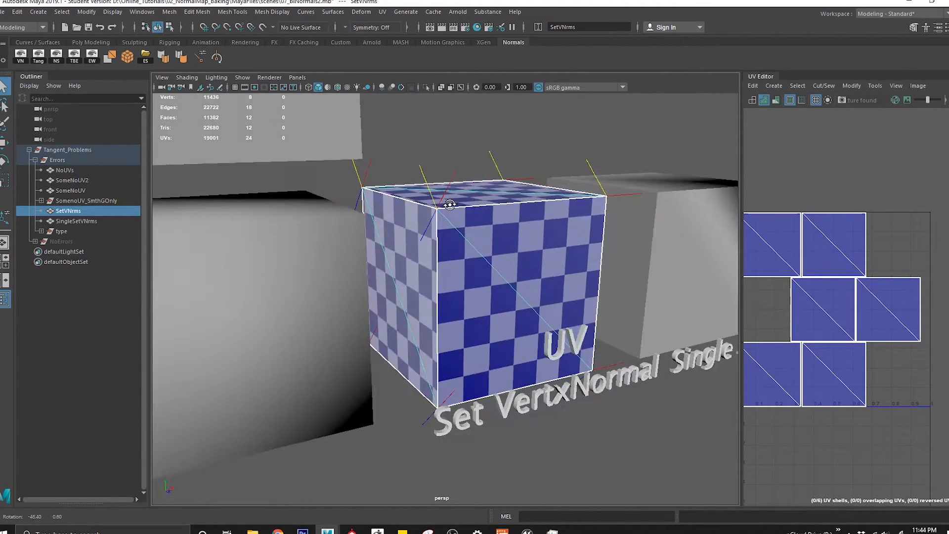
pyautogui.keyDown('alt'); pyautogui.moveTo(450, 204); pyautogui.dragTo(526, 290, button='right'); pyautogui.keyUp('alt')
pyautogui.keyDown('alt'); pyautogui.moveTo(487, 212); pyautogui.dragTo(501, 286, button='middle'); pyautogui.keyUp('alt')
pyautogui.keyDown('alt'); pyautogui.moveTo(501, 286); pyautogui.dragTo(509, 323, button='right'); pyautogui.keyUp('alt')
pyautogui.keyDown('alt'); pyautogui.moveTo(503, 261); pyautogui.dragTo(501, 301, button='middle'); pyautogui.keyUp('alt')
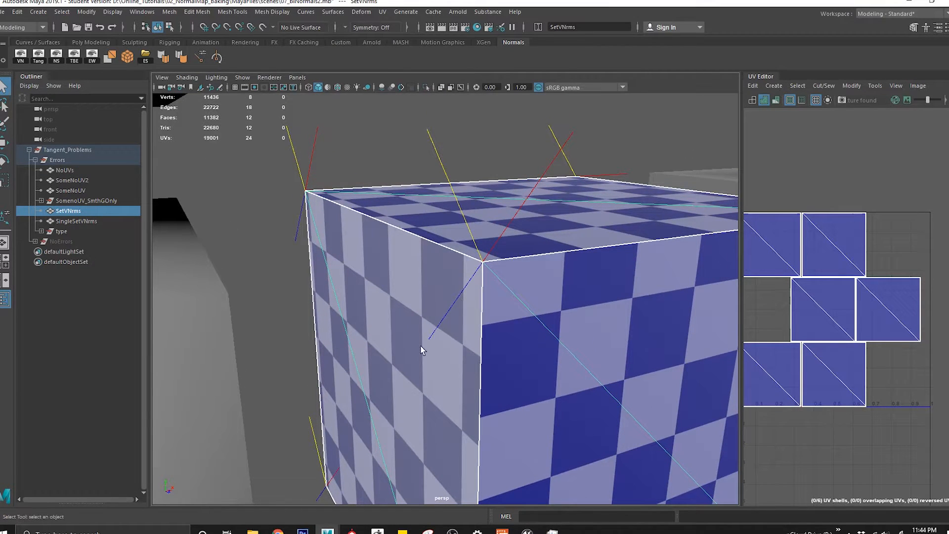
pyautogui.keyDown('alt'); pyautogui.moveTo(587, 280); pyautogui.dragTo(422, 170); pyautogui.keyUp('alt')
pyautogui.keyDown('alt'); pyautogui.moveTo(493, 285); pyautogui.dragTo(431, 261); pyautogui.keyUp('alt')
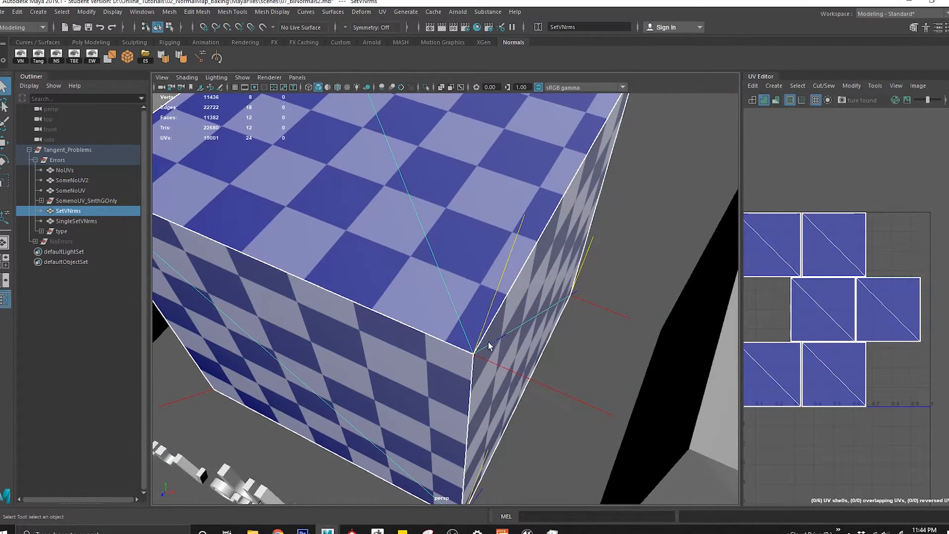
pyautogui.keyDown('alt'); pyautogui.moveTo(513, 439); pyautogui.dragTo(406, 402); pyautogui.keyUp('alt')
pyautogui.keyDown('alt'); pyautogui.moveTo(381, 438); pyautogui.dragTo(421, 301); pyautogui.keyUp('alt')
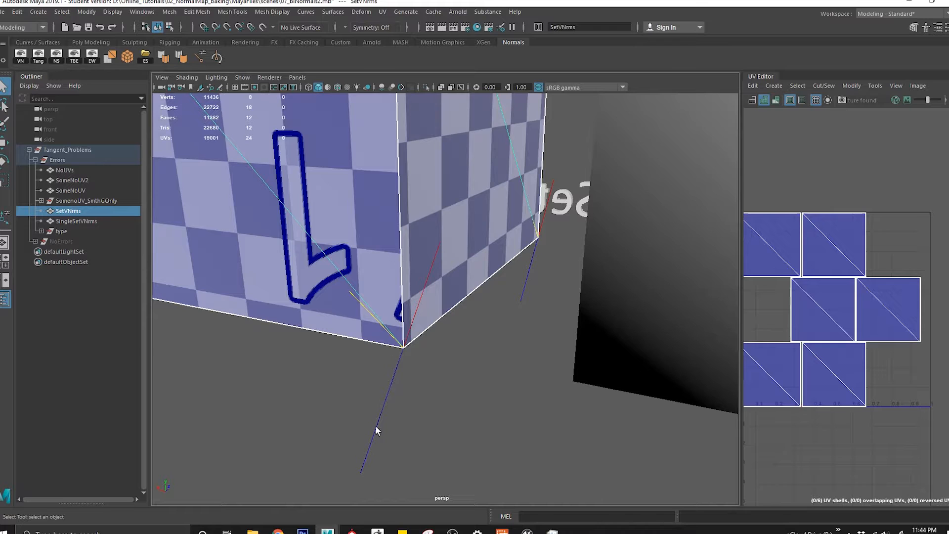
pyautogui.keyDown('alt'); pyautogui.moveTo(405, 356); pyautogui.dragTo(430, 342, button='right'); pyautogui.keyUp('alt')
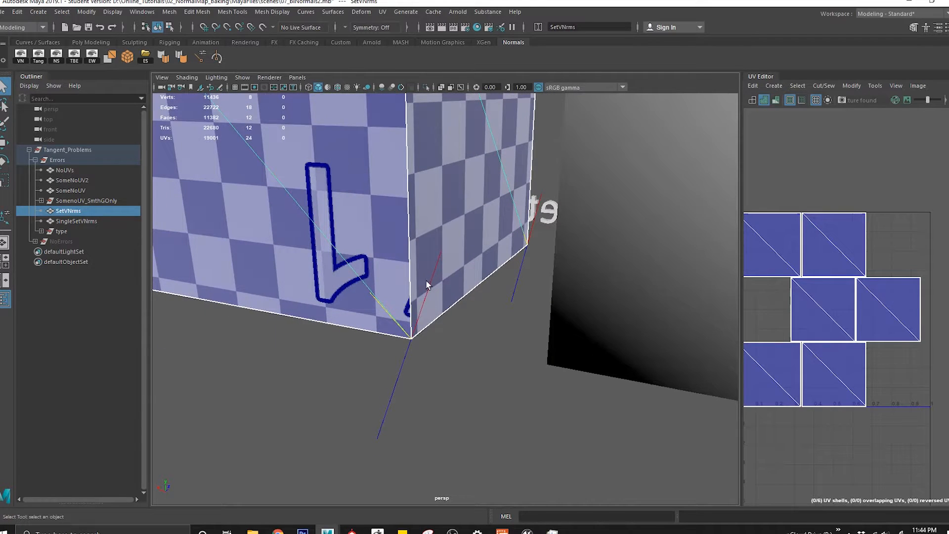
pyautogui.keyDown('alt'); pyautogui.moveTo(432, 316); pyautogui.dragTo(466, 313); pyautogui.keyUp('alt')
# - Turn off the vertex normal display on the SetVNrms cube
pyautogui.click(20, 56)
pyautogui.moveTo(426, 293); pyautogui.dragTo(480, 239, button='right')
pyautogui.keyDown('alt'); pyautogui.moveTo(489, 281); pyautogui.dragTo(436, 263); pyautogui.keyUp('alt')
pyautogui.scroll(-3, 449, 301)
pyautogui.keyDown('alt'); pyautogui.moveTo(448, 299); pyautogui.dragTo(420, 324, button='middle'); pyautogui.keyUp('alt')
pyautogui.moveTo(522, 295)
pyautogui.keyDown('alt'); pyautogui.mouseDown()
pyautogui.moveTo(531, 292)
pyautogui.moveTo(516, 288)
pyautogui.mouseUp(); pyautogui.keyUp('alt')
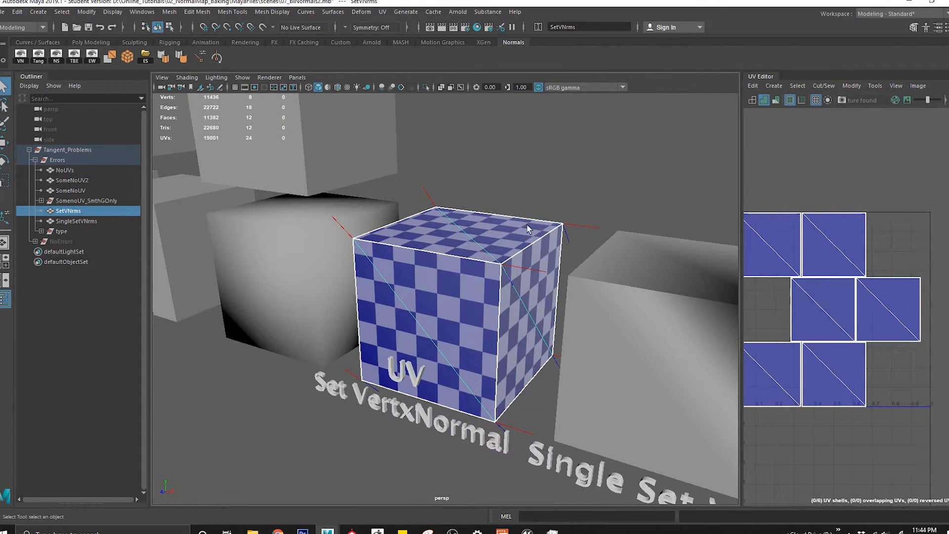
pyautogui.keyDown('alt'); pyautogui.moveTo(504, 266); pyautogui.dragTo(481, 278, button='middle'); pyautogui.keyUp('alt')
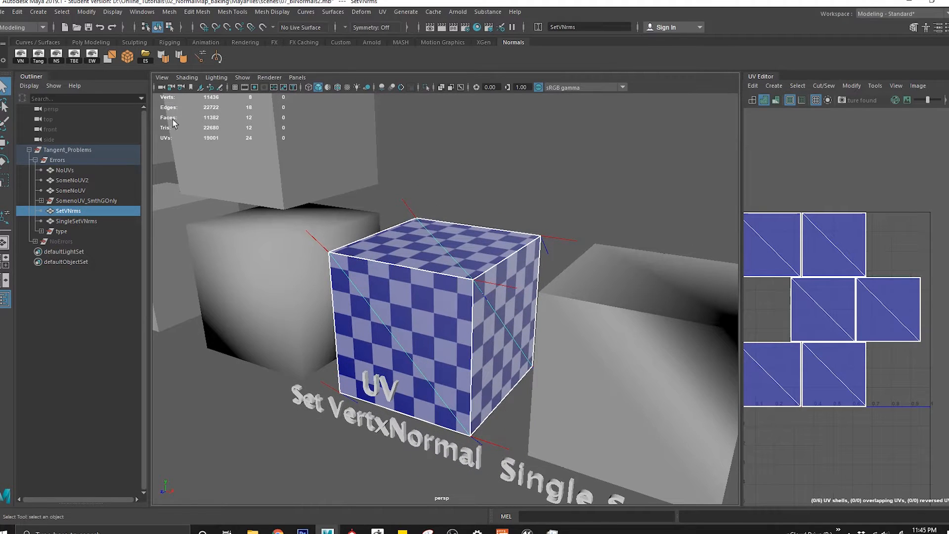
# - Export the selected SetVNrms cube as 04_ErrorREUV_SetVertexNormal.fbx in the 06_BiNormal folder, overwriting the existing file
pyautogui.click(2, 12)
pyautogui.click(61, 153)
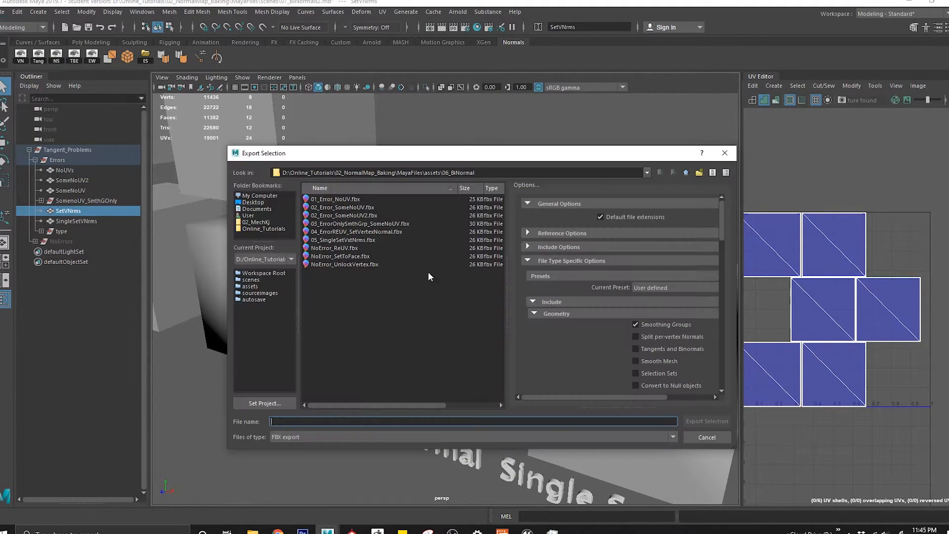
pyautogui.click(328, 232)
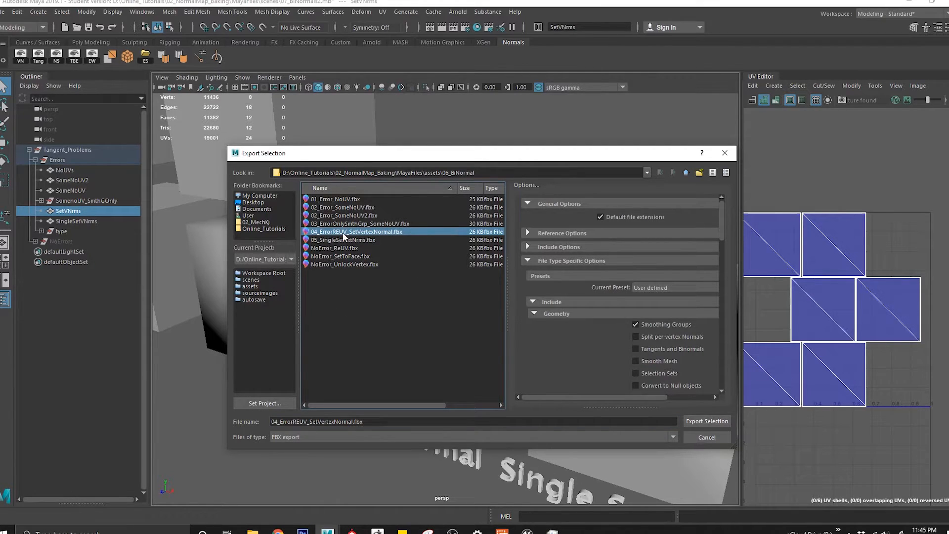
pyautogui.click(706, 422)
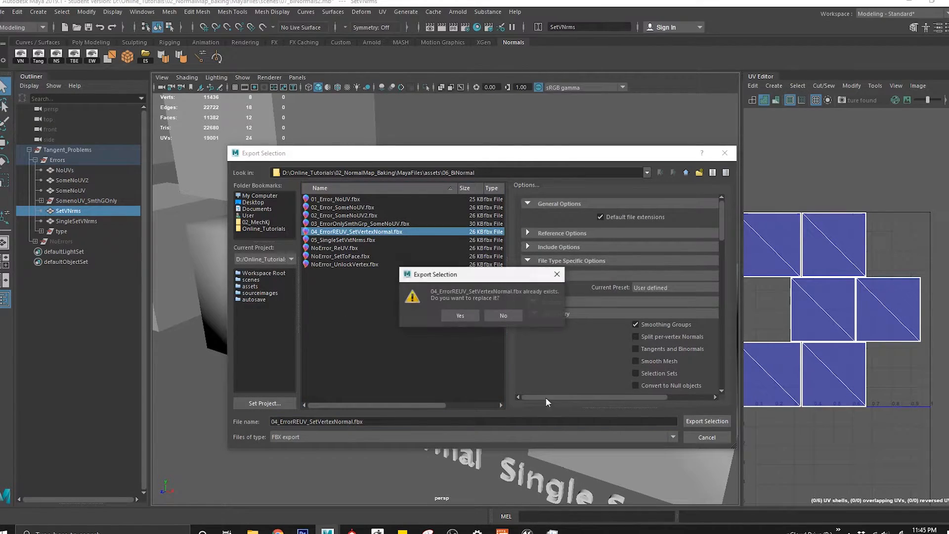
pyautogui.click(462, 315)
pyautogui.click(451, 307)
pyautogui.keyDown('alt'); pyautogui.moveTo(451, 307); pyautogui.dragTo(472, 307); pyautogui.keyUp('alt')
pyautogui.click(597, 249)
pyautogui.moveTo(597, 248)
pyautogui.keyDown('alt'); pyautogui.mouseDown()
pyautogui.moveTo(570, 262)
pyautogui.moveTo(612, 247)
pyautogui.mouseUp(); pyautogui.keyUp('alt')
# - Switch to Unreal Engine and import 04_ErrorREUV_SetVertexNormal.fbx from the 06_BiNormal folder into Content
pyautogui.hotkey('alt', 'Tab')
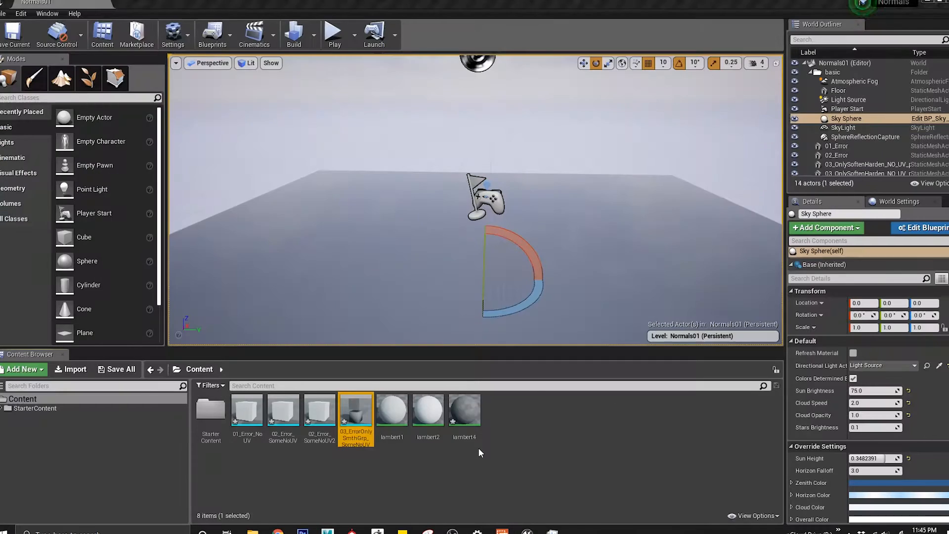
pyautogui.hotkey('alt', 'Tab')
pyautogui.press('Tab')
pyautogui.click(216, 331)
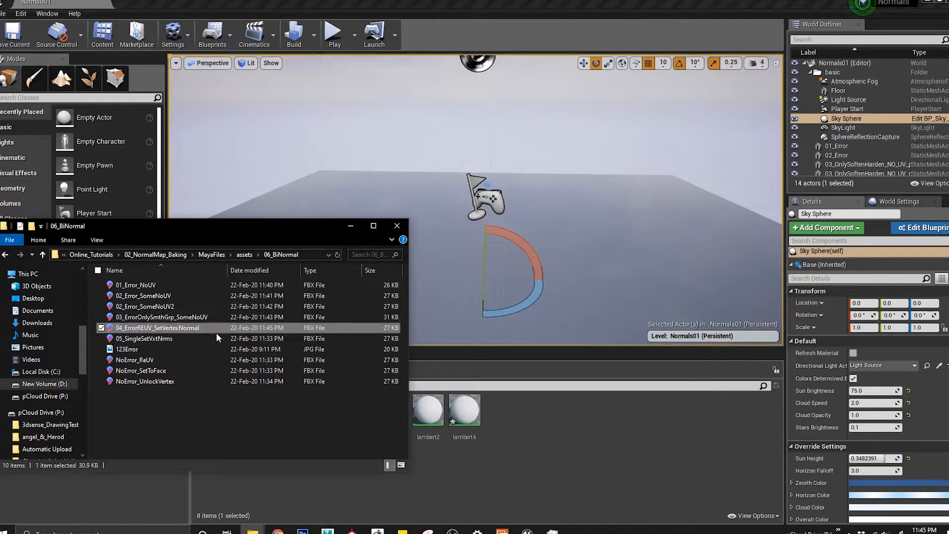
pyautogui.moveTo(194, 331); pyautogui.dragTo(549, 445)
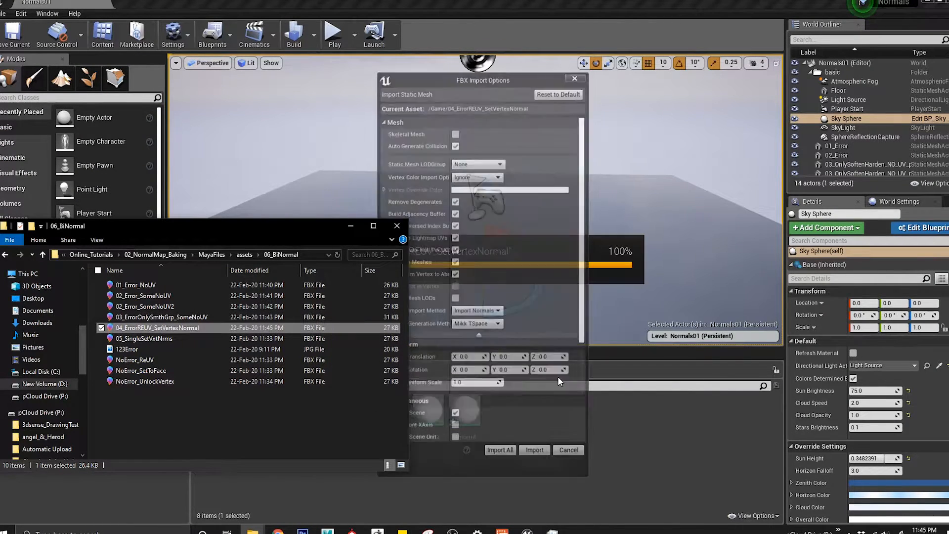
pyautogui.click(536, 452)
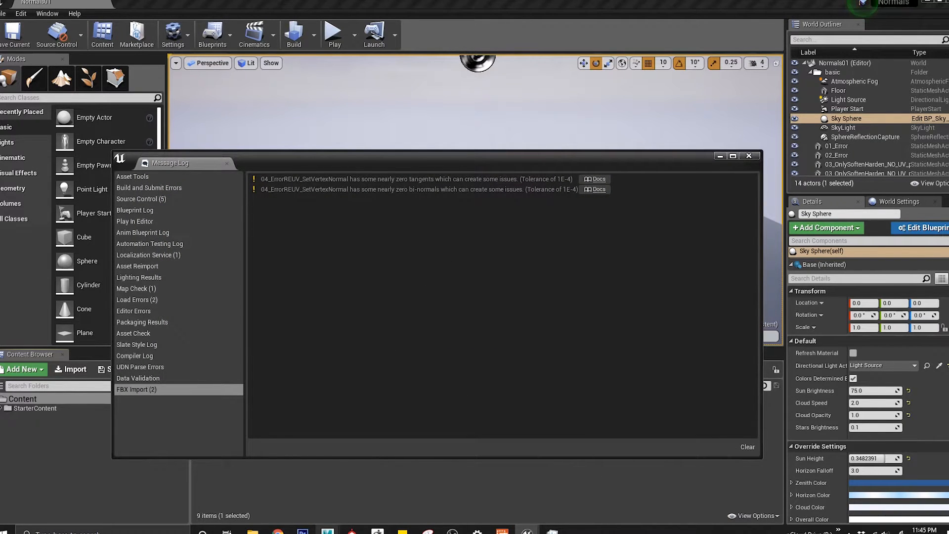
# - Switch back to Maya and inspect the tangent directions at the upper corners of the SetVNrms cube
pyautogui.moveTo(327, 532)
pyautogui.click(393, 489)
pyautogui.click(439, 342)
pyautogui.keyDown('alt'); pyautogui.moveTo(483, 331); pyautogui.dragTo(453, 362, button='middle'); pyautogui.keyUp('alt')
pyautogui.keyDown('alt'); pyautogui.moveTo(432, 365); pyautogui.dragTo(448, 353); pyautogui.keyUp('alt')
pyautogui.keyDown('alt'); pyautogui.moveTo(492, 352); pyautogui.dragTo(416, 360, button='middle'); pyautogui.keyUp('alt')
pyautogui.keyDown('alt'); pyautogui.moveTo(415, 360); pyautogui.dragTo(424, 330); pyautogui.keyUp('alt')
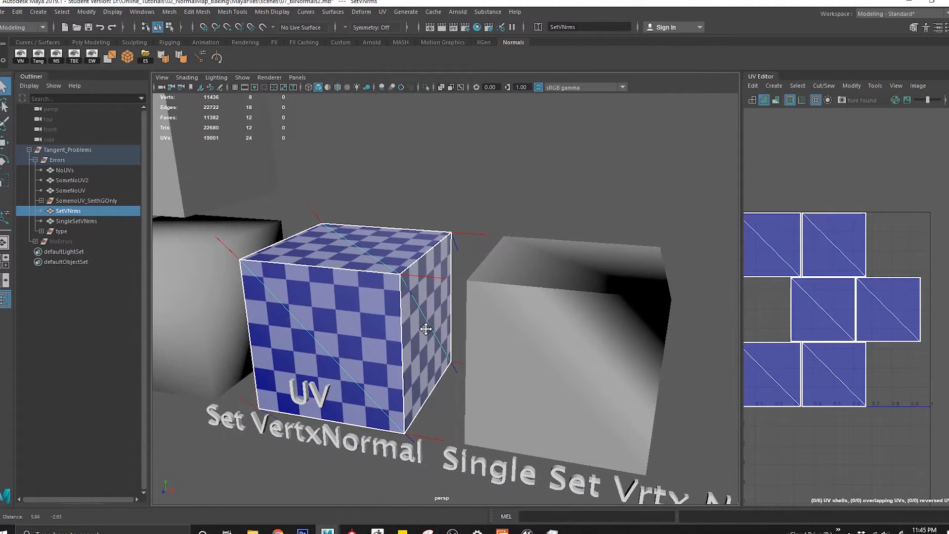
pyautogui.keyDown('alt'); pyautogui.moveTo(401, 263); pyautogui.dragTo(463, 298, button='middle'); pyautogui.keyUp('alt')
pyautogui.keyDown('alt'); pyautogui.moveTo(462, 298); pyautogui.dragTo(499, 352, button='right'); pyautogui.keyUp('alt')
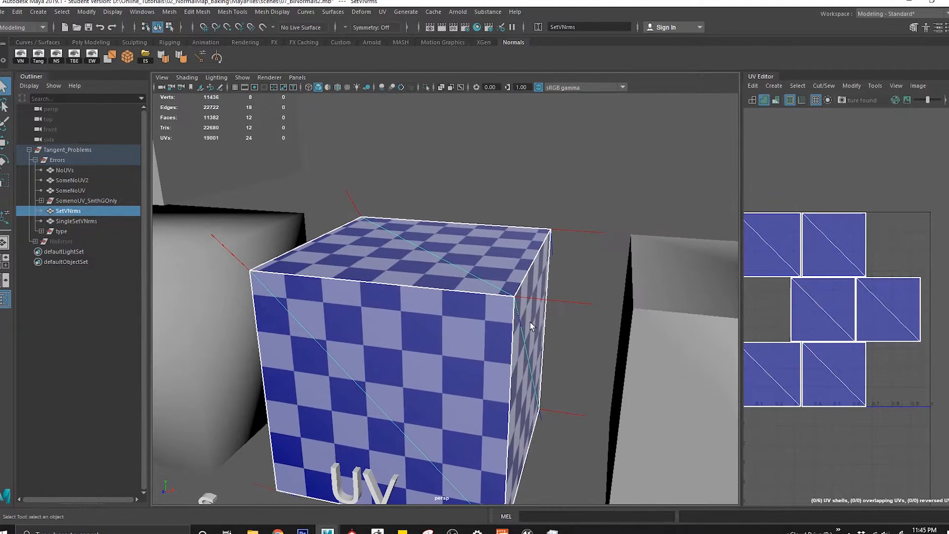
pyautogui.keyDown('alt'); pyautogui.moveTo(528, 324); pyautogui.dragTo(489, 361, button='middle'); pyautogui.keyUp('alt')
pyautogui.keyDown('alt'); pyautogui.moveTo(489, 362); pyautogui.dragTo(496, 397, button='right'); pyautogui.keyUp('alt')
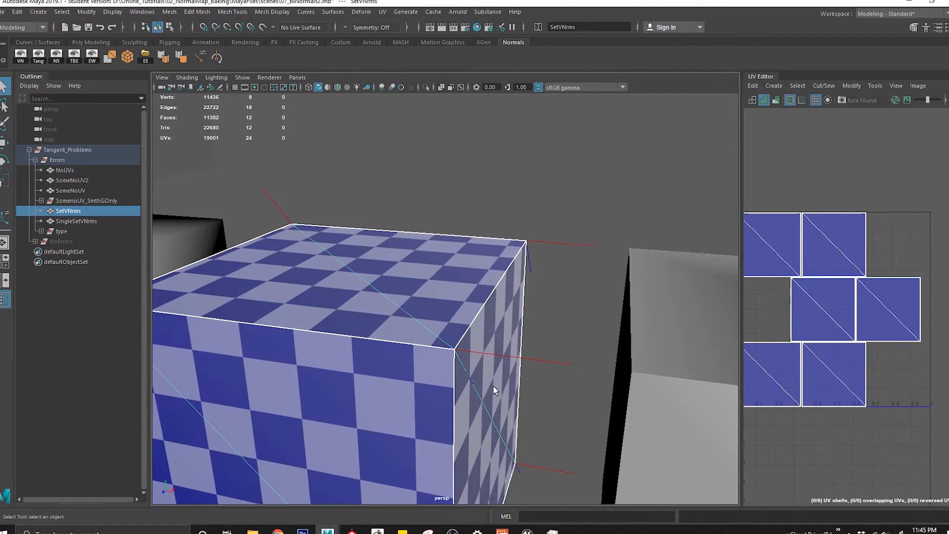
# - Reset the normals of the SingleSetVNrms cube with Set to Face
pyautogui.keyDown('alt'); pyautogui.moveTo(494, 386); pyautogui.dragTo(453, 383); pyautogui.keyUp('alt')
pyautogui.keyDown('alt'); pyautogui.moveTo(453, 384); pyautogui.dragTo(394, 299, button='right'); pyautogui.keyUp('alt')
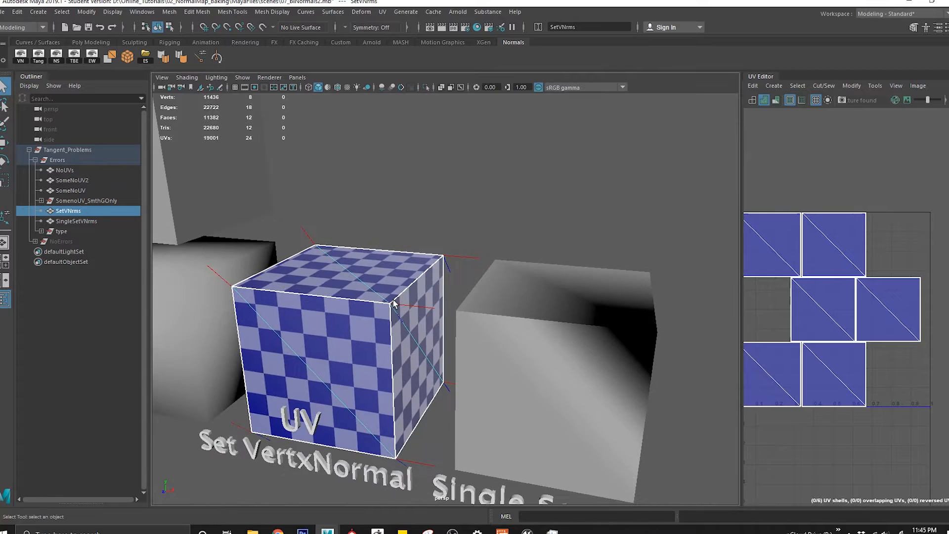
pyautogui.keyDown('alt'); pyautogui.moveTo(576, 371); pyautogui.dragTo(471, 343, button='middle'); pyautogui.keyUp('alt')
pyautogui.click(512, 330)
pyautogui.keyDown('alt'); pyautogui.moveTo(537, 391); pyautogui.dragTo(537, 308, button='middle'); pyautogui.keyUp('alt')
pyautogui.keyDown('alt'); pyautogui.moveTo(537, 308); pyautogui.dragTo(557, 304); pyautogui.keyUp('alt')
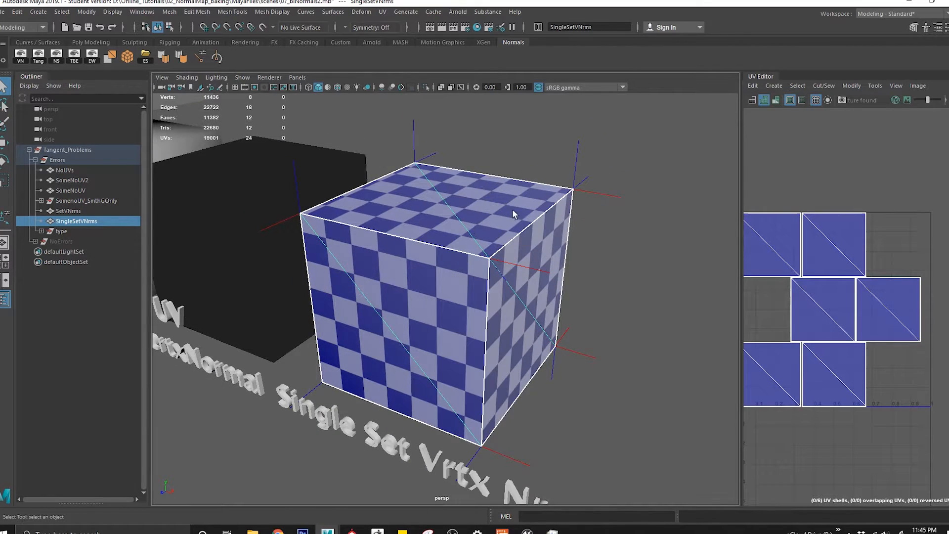
pyautogui.click(272, 11)
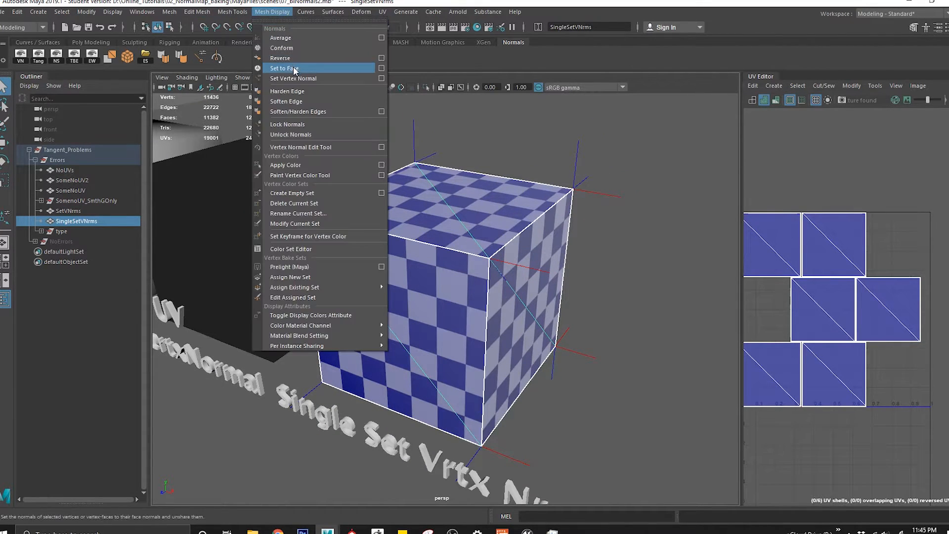
pyautogui.click(287, 65)
# - Apply Set Vertex Normal to only the upper front corner vertex of the SingleSetVNrms cube
pyautogui.moveTo(557, 202)
pyautogui.mouseDown(button='right')
pyautogui.moveTo(569, 210)
pyautogui.moveTo(558, 212)
pyautogui.mouseUp(button='right')
pyautogui.click(490, 258)
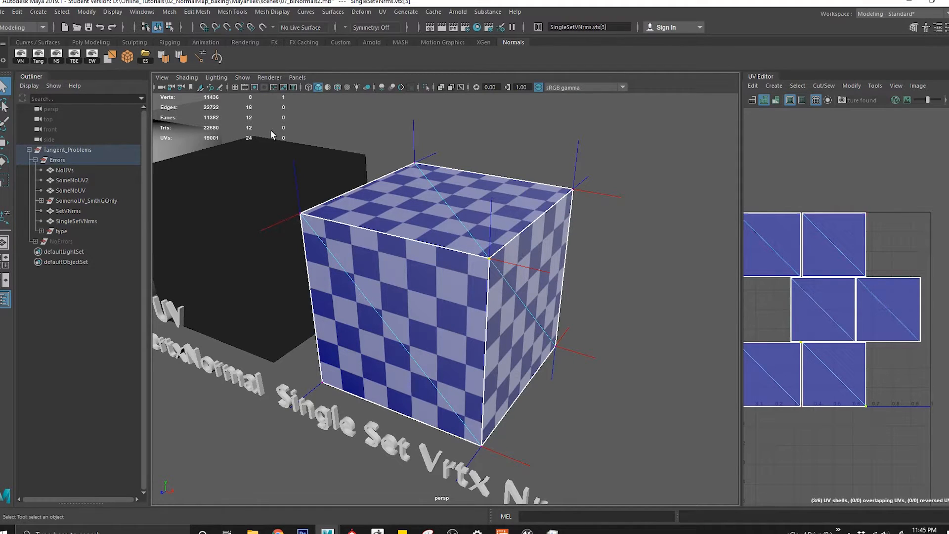
pyautogui.click(271, 11)
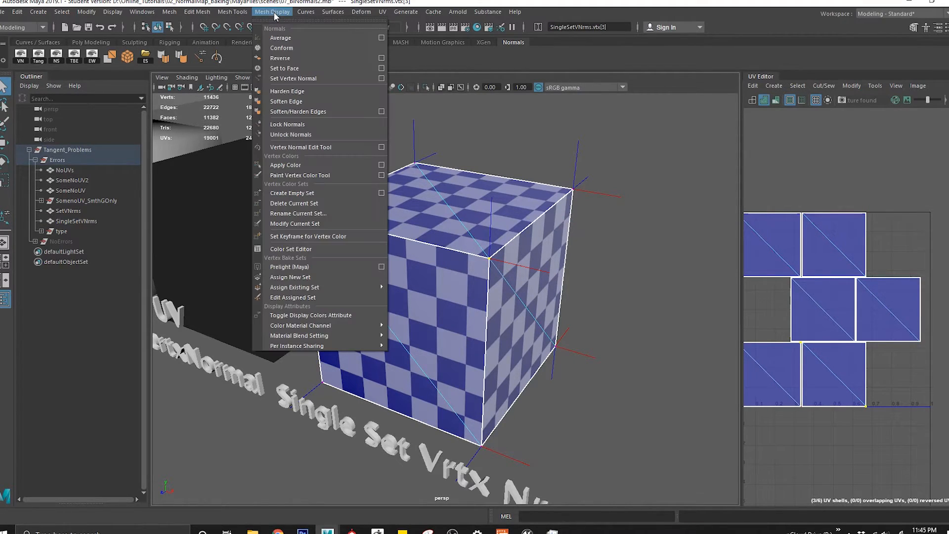
pyautogui.click(292, 84)
pyautogui.moveTo(447, 201); pyautogui.dragTo(494, 182, button='right')
pyautogui.keyDown('alt'); pyautogui.moveTo(573, 244); pyautogui.dragTo(547, 280, button='middle'); pyautogui.keyUp('alt')
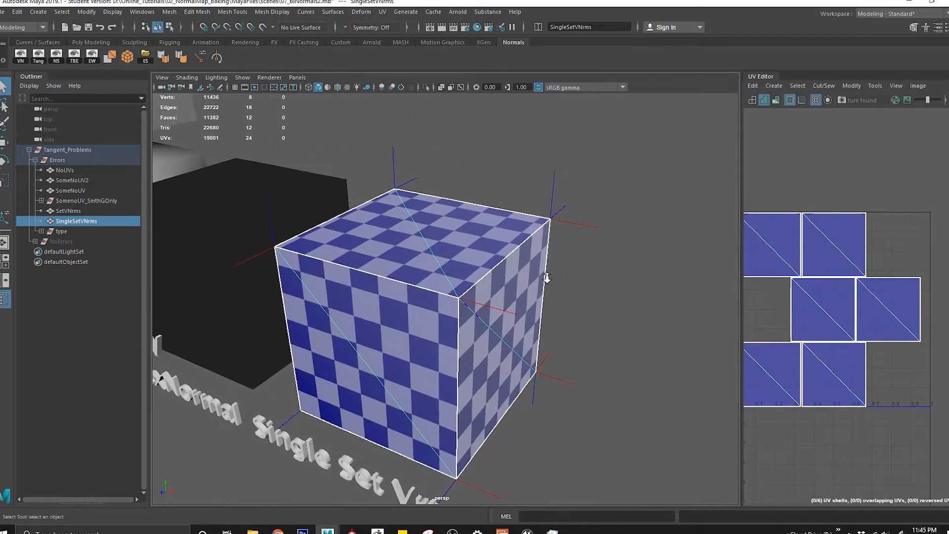
# - Turn on the vertex normal display on the SingleSetVNrms cube and inspect the normals around its modified corner
pyautogui.keyDown('alt'); pyautogui.moveTo(547, 280); pyautogui.dragTo(595, 370, button='right'); pyautogui.keyUp('alt')
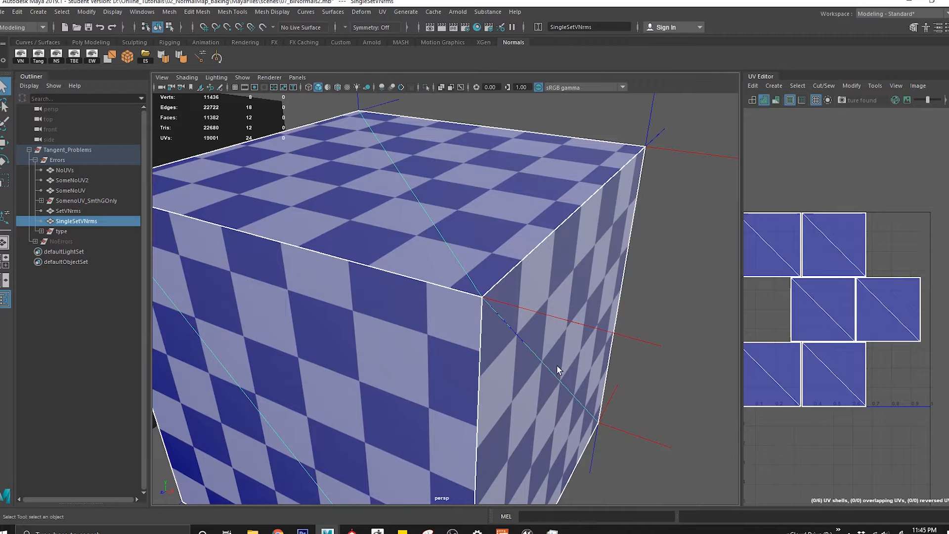
pyautogui.scroll(-5, 579, 374)
pyautogui.click(22, 56)
pyautogui.scroll(3, 443, 265)
pyautogui.keyDown('alt'); pyautogui.moveTo(443, 265); pyautogui.dragTo(382, 259); pyautogui.keyUp('alt')
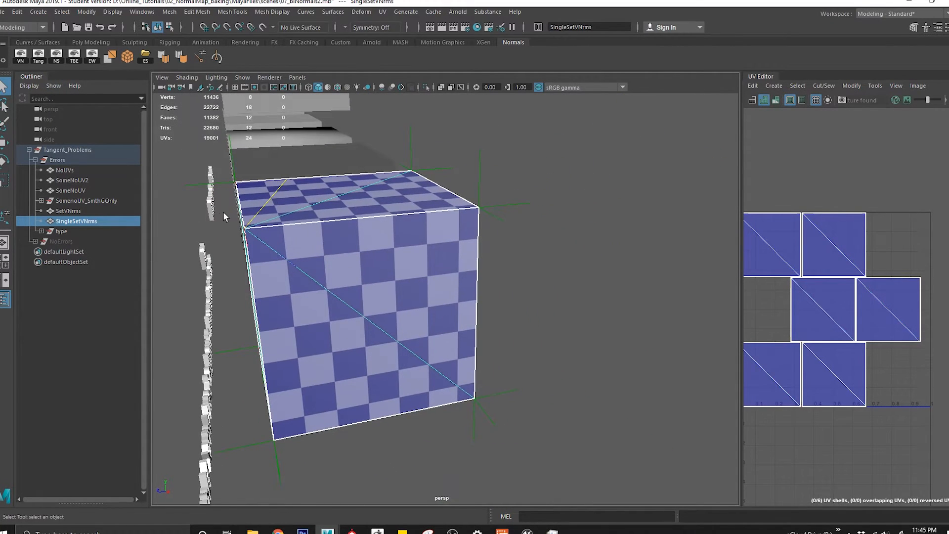
pyautogui.keyDown('alt'); pyautogui.moveTo(251, 242); pyautogui.dragTo(313, 238); pyautogui.keyUp('alt')
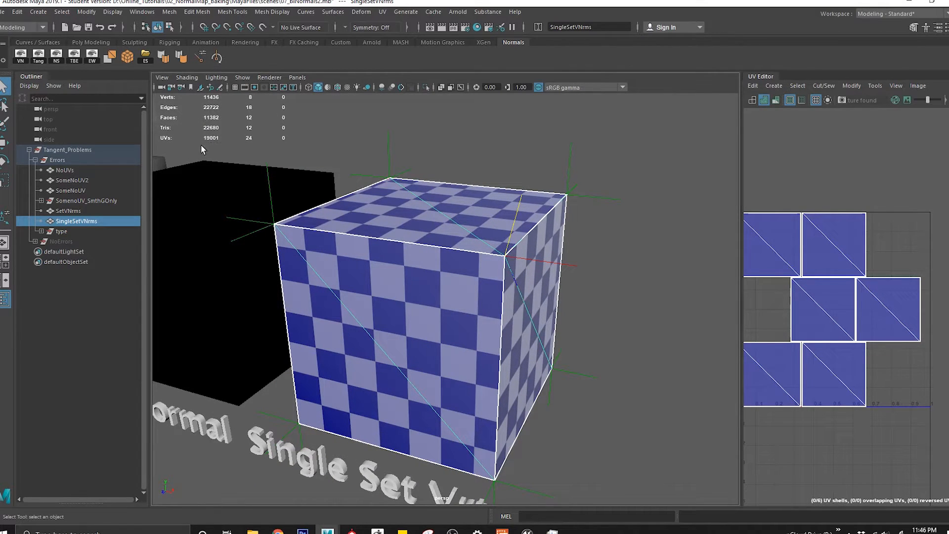
# - Export the selected SingleSetVNrms cube as 05_SingleSetVxtNrms.fbx in the 06_BiNormal folder, overwriting the existing file
pyautogui.click(4, 12)
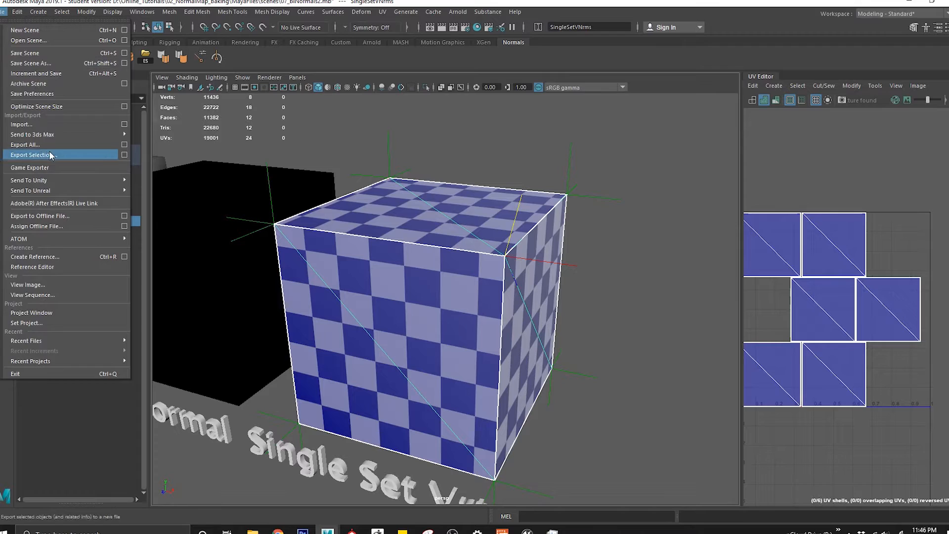
pyautogui.click(47, 156)
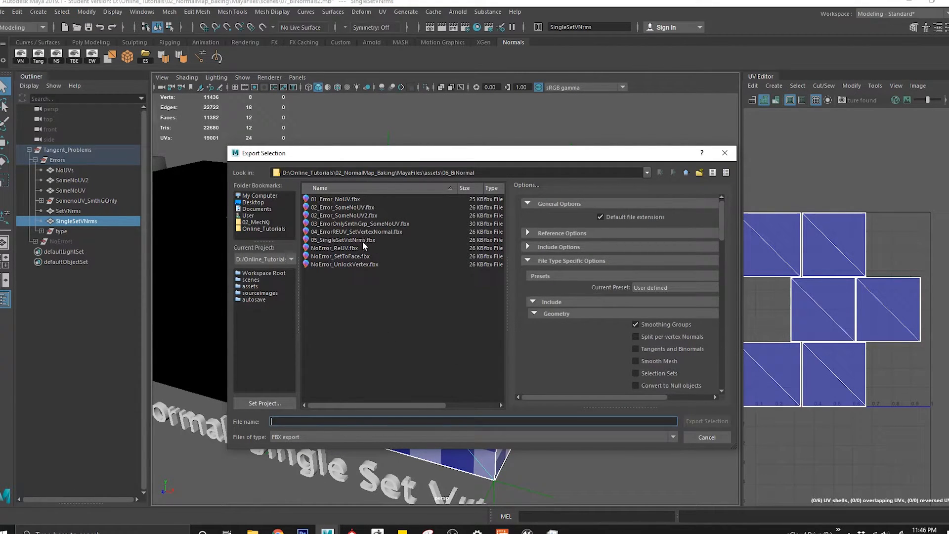
pyautogui.click(360, 240)
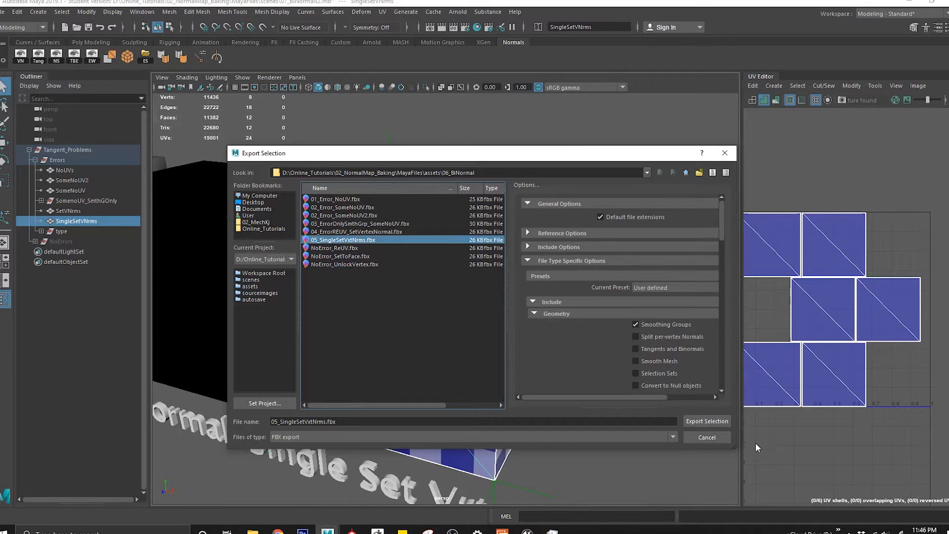
pyautogui.click(695, 422)
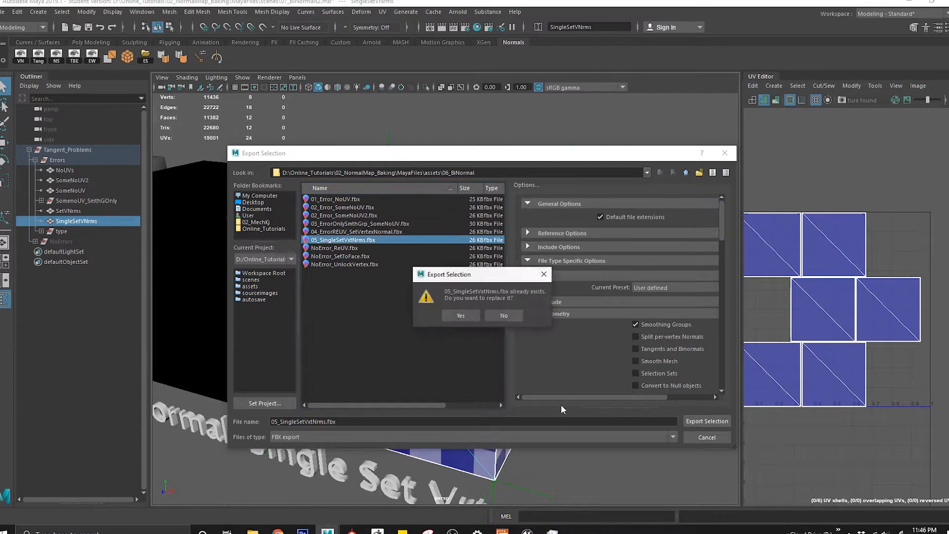
pyautogui.click(461, 316)
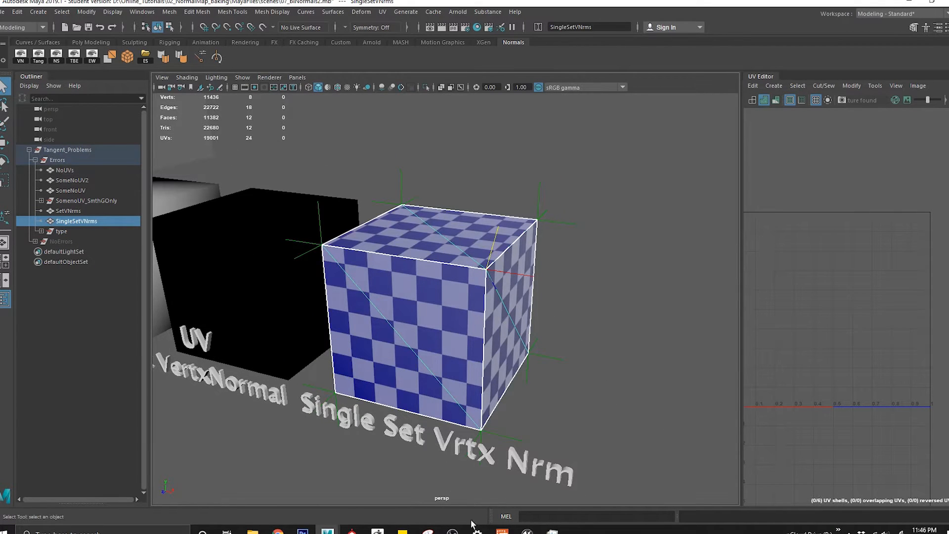
# - Switch to Unreal Engine and close the Message Log
pyautogui.hotkey('alt', 'Tab')
pyautogui.hotkey('alt', 'Tab')
pyautogui.hotkey('alt', 'Tab')
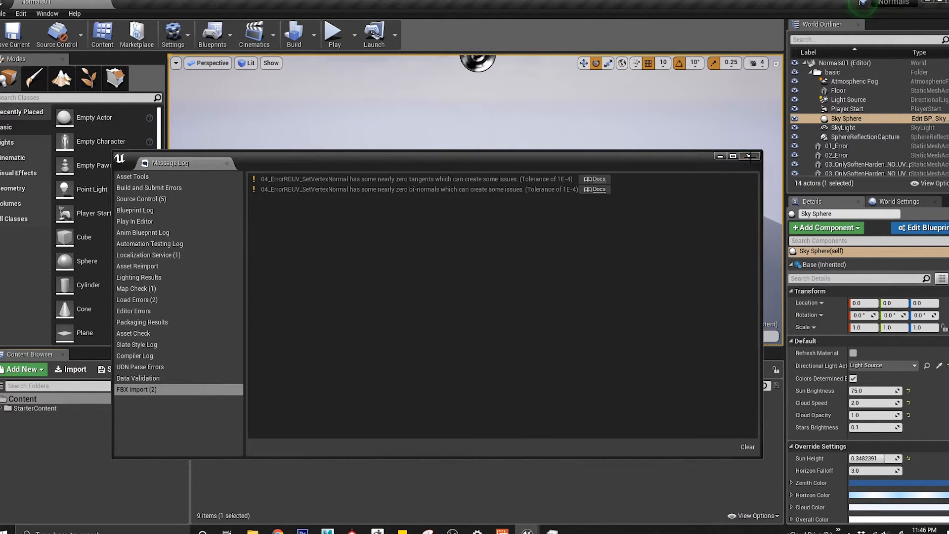
pyautogui.click(750, 156)
# - Rename 05_SingleSetVxtNrms to 05_ErrorSingleSetVxtNrms in the 06_BiNormal folder and import it into Unreal's Content folder
pyautogui.hotkey('alt', 'Tab')
pyautogui.hotkey('alt', 'Tab')
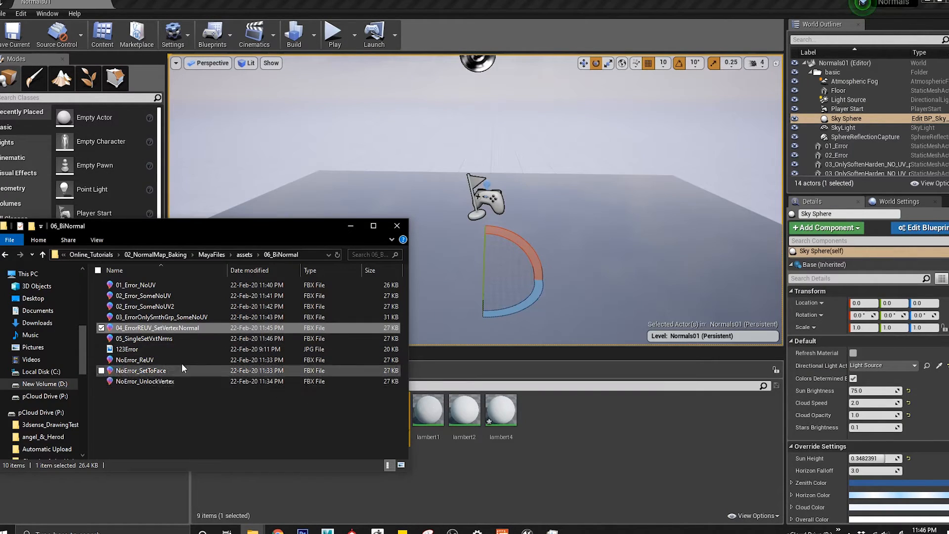
pyautogui.click(127, 340)
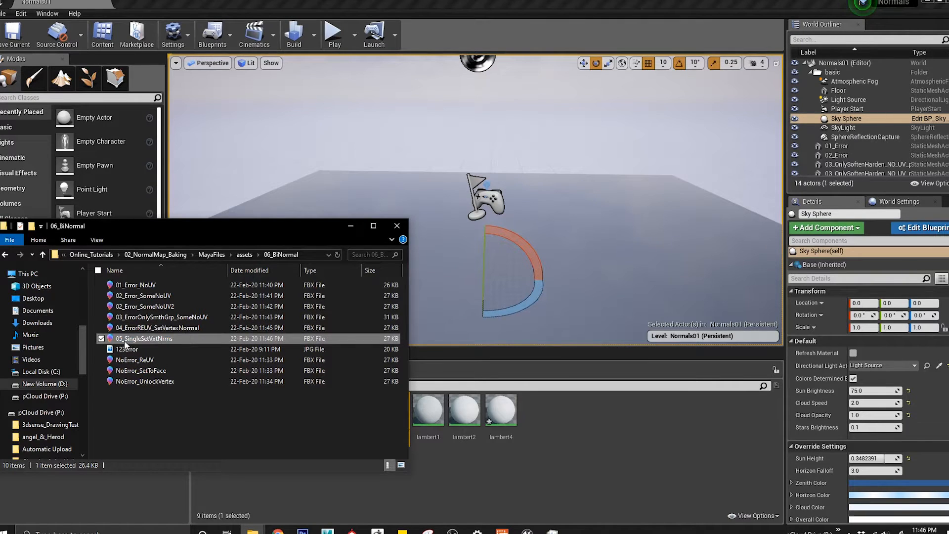
pyautogui.click(124, 341)
pyautogui.click(125, 340)
pyautogui.write('Error')
pyautogui.press('Return')
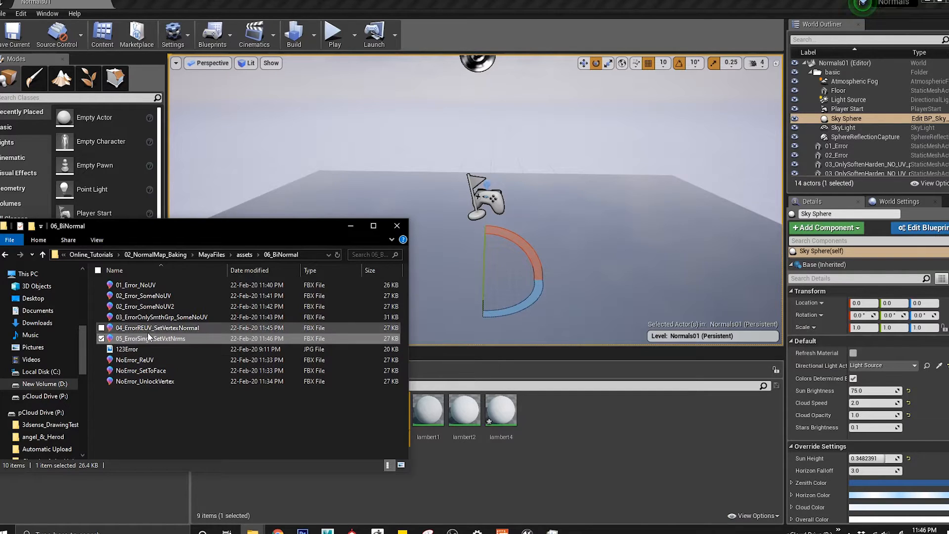
pyautogui.moveTo(148, 334); pyautogui.dragTo(586, 446)
pyautogui.click(540, 452)
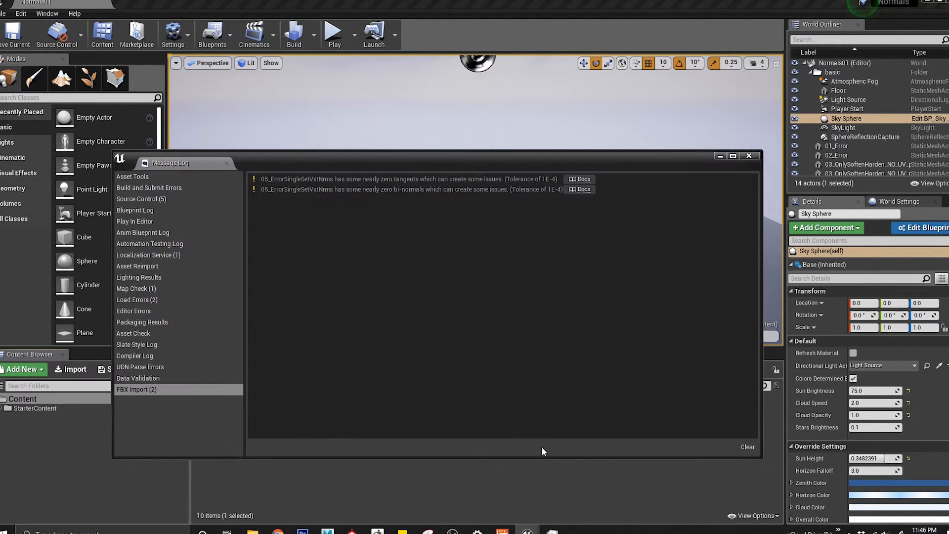
# - Switch back to Maya and unhide the NoErrors group
pyautogui.hotkey('alt', 'Tab')
pyautogui.click(728, 166)
pyautogui.keyDown('alt'); pyautogui.moveTo(494, 388); pyautogui.dragTo(494, 359, button='middle'); pyautogui.keyUp('alt')
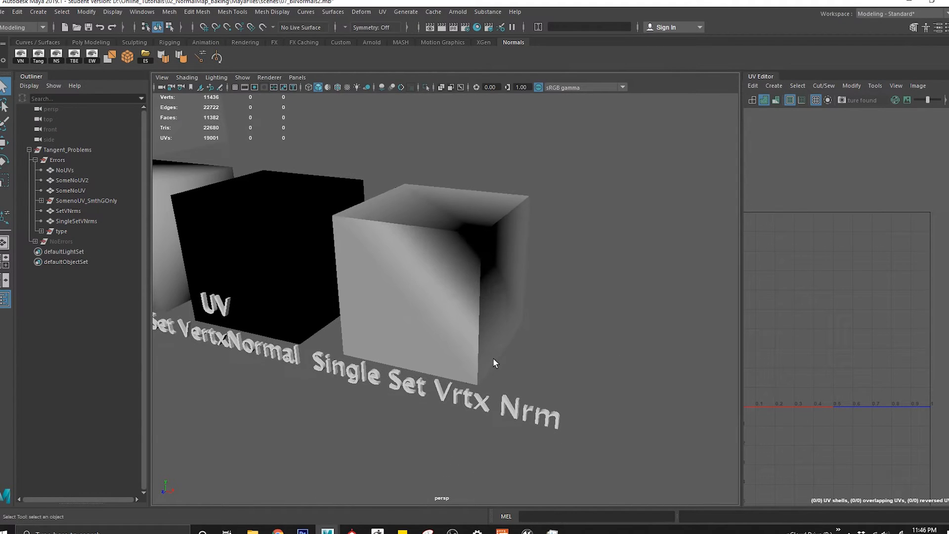
pyautogui.keyDown('alt'); pyautogui.moveTo(317, 377); pyautogui.dragTo(460, 377, button='middle'); pyautogui.keyUp('alt')
pyautogui.keyDown('alt'); pyautogui.moveTo(459, 377); pyautogui.dragTo(313, 292, button='right'); pyautogui.keyUp('alt')
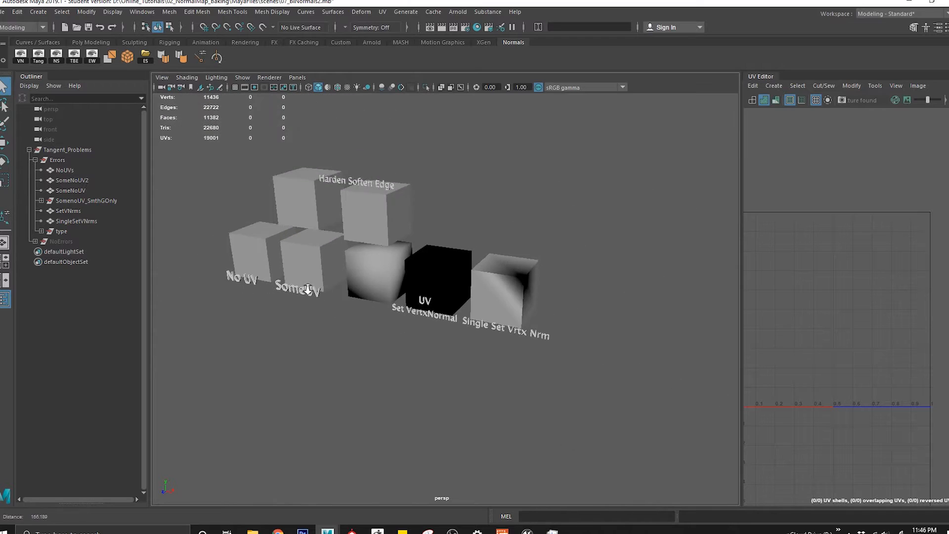
pyautogui.keyDown('alt'); pyautogui.moveTo(313, 293); pyautogui.dragTo(347, 311, button='middle'); pyautogui.keyUp('alt')
pyautogui.keyDown('alt'); pyautogui.moveTo(348, 312); pyautogui.dragTo(373, 360, button='right'); pyautogui.keyUp('alt')
pyautogui.click(82, 240)
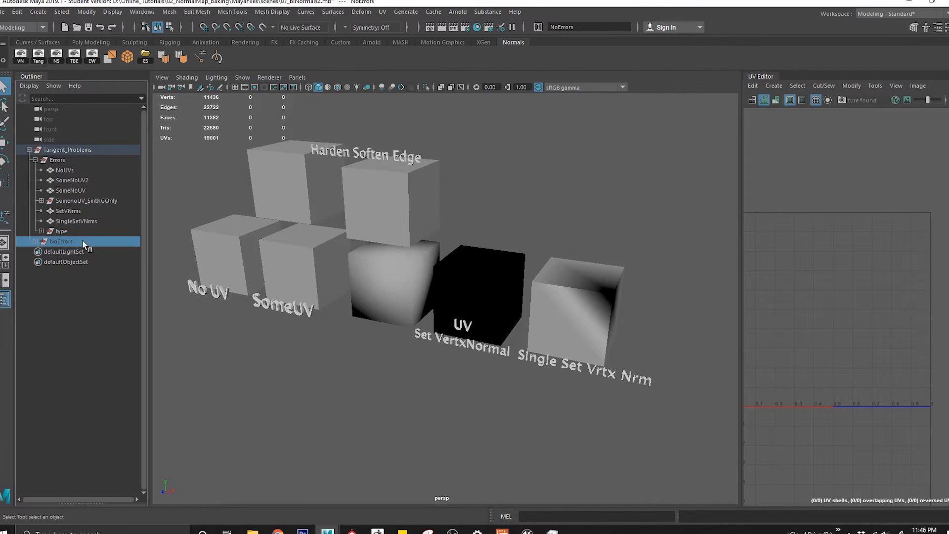
pyautogui.press('h')
# - Expand the NoErrors group in the Outliner, then collapse and hide the Errors group
pyautogui.keyDown('alt'); pyautogui.moveTo(367, 367); pyautogui.dragTo(420, 365); pyautogui.keyUp('alt')
pyautogui.click(366, 441)
pyautogui.keyDown('alt'); pyautogui.moveTo(366, 441); pyautogui.dragTo(382, 400, button='middle'); pyautogui.keyUp('alt')
pyautogui.keyDown('alt'); pyautogui.moveTo(381, 400); pyautogui.dragTo(460, 366, button='right'); pyautogui.keyUp('alt')
pyautogui.keyDown('alt'); pyautogui.moveTo(460, 366); pyautogui.dragTo(510, 352); pyautogui.keyUp('alt')
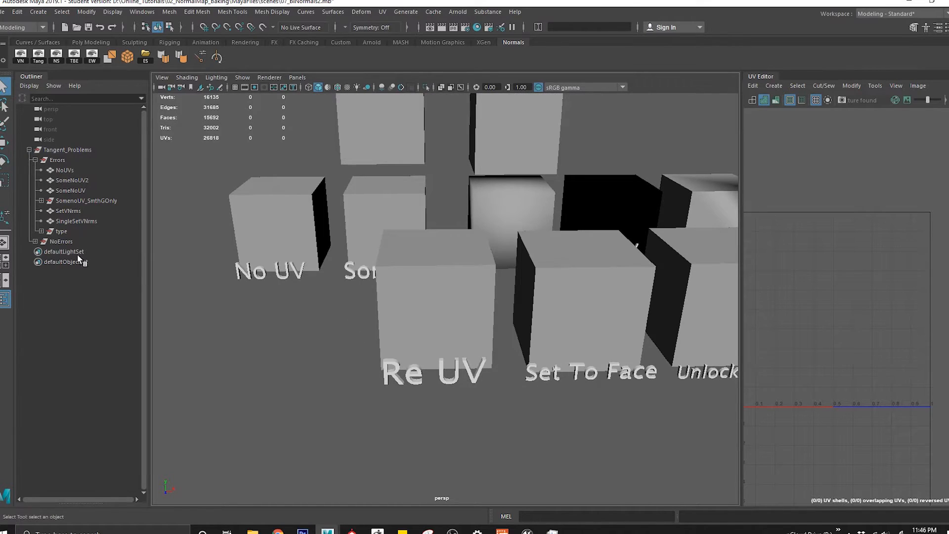
pyautogui.click(35, 242)
pyautogui.click(32, 158)
pyautogui.click(61, 161)
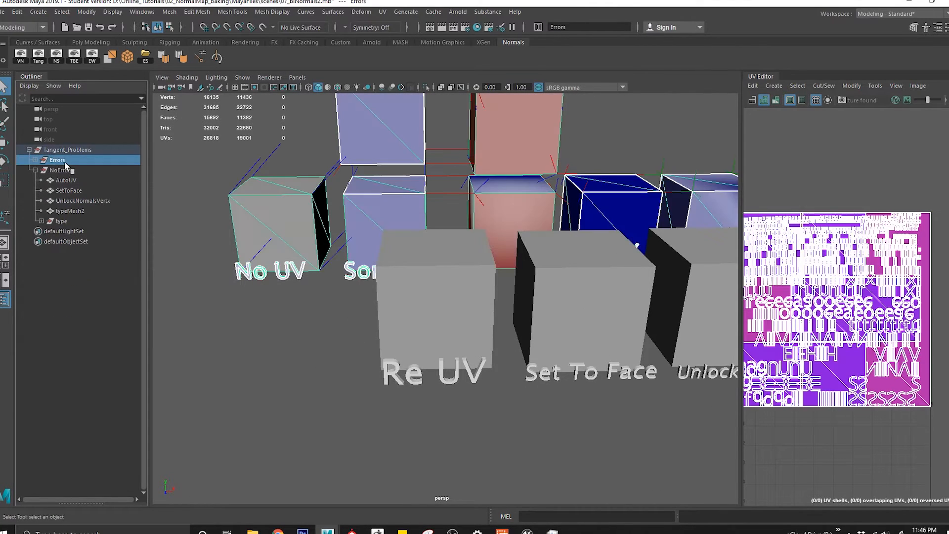
pyautogui.keyDown('alt'); pyautogui.moveTo(168, 188); pyautogui.dragTo(205, 204); pyautogui.keyUp('alt')
pyautogui.hotkey('ctrl', 'h')
# - Select the Re UV cube (AutoUV) and examine its checker pattern and UV shells
pyautogui.click(395, 322)
pyautogui.keyDown('alt'); pyautogui.moveTo(423, 297); pyautogui.dragTo(599, 150); pyautogui.keyUp('alt')
pyautogui.click(599, 150)
pyautogui.keyDown('alt'); pyautogui.moveTo(532, 202); pyautogui.dragTo(539, 237, button='middle'); pyautogui.keyUp('alt')
pyautogui.keyDown('alt'); pyautogui.moveTo(500, 334); pyautogui.dragTo(476, 324, button='middle'); pyautogui.keyUp('alt')
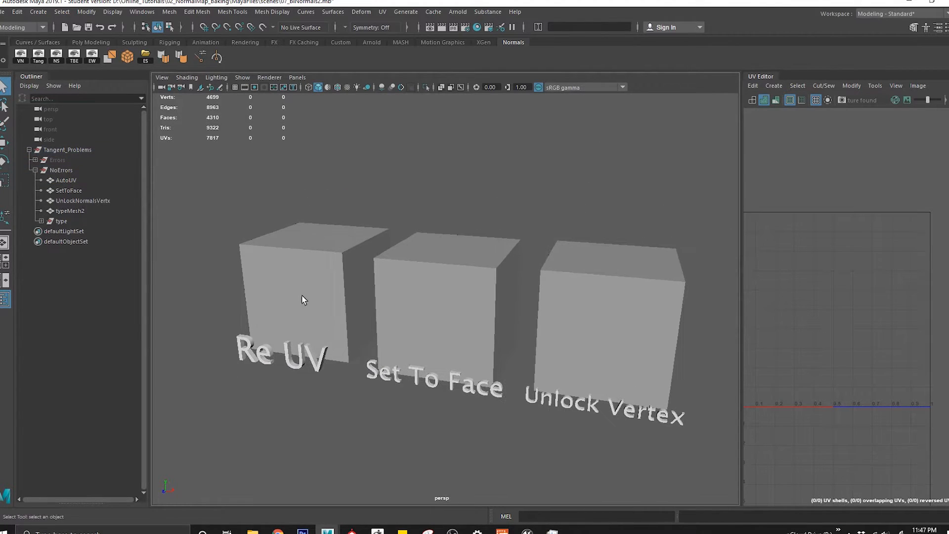
pyautogui.click(304, 298)
pyautogui.keyDown('alt'); pyautogui.moveTo(316, 291); pyautogui.dragTo(342, 296, button='middle'); pyautogui.keyUp('alt')
pyautogui.keyDown('alt'); pyautogui.moveTo(341, 297); pyautogui.dragTo(442, 349, button='right'); pyautogui.keyUp('alt')
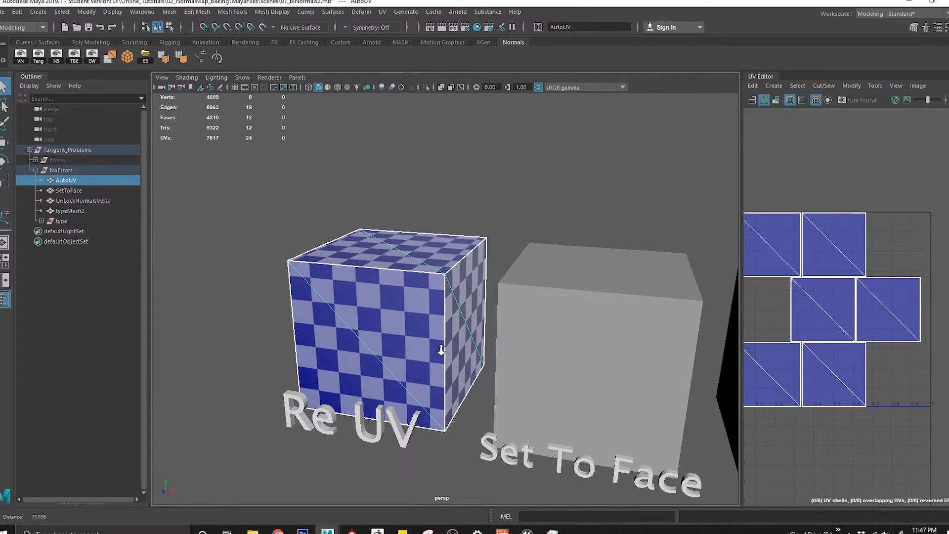
pyautogui.keyDown('alt'); pyautogui.moveTo(438, 316); pyautogui.dragTo(423, 284, button='middle'); pyautogui.keyUp('alt')
pyautogui.keyDown('alt'); pyautogui.moveTo(835, 349); pyautogui.dragTo(856, 352, button='middle'); pyautogui.keyUp('alt')
pyautogui.keyDown('alt'); pyautogui.moveTo(440, 286); pyautogui.dragTo(418, 309, button='middle'); pyautogui.keyUp('alt')
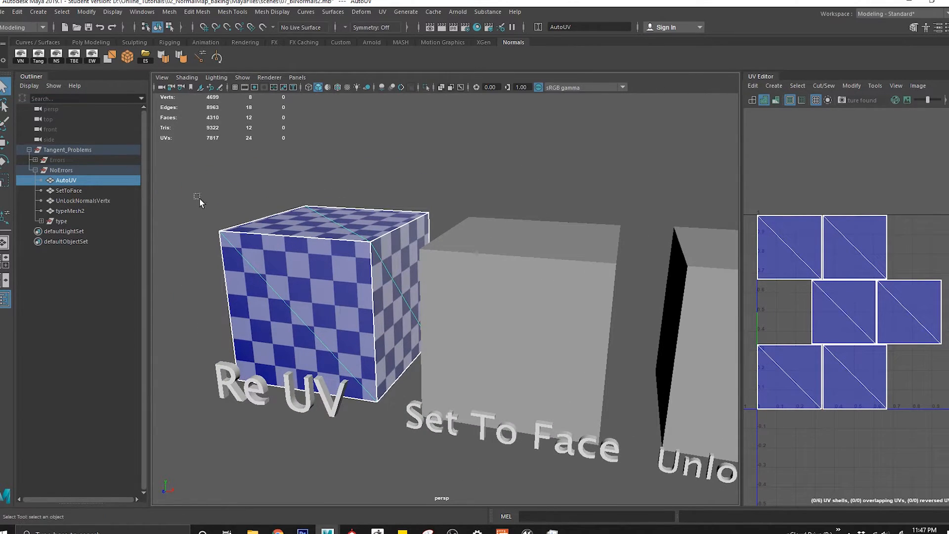
# - Examine the Re UV, Set To Face and Unlock Vertex cubes side by side
pyautogui.moveTo(289, 270); pyautogui.dragTo(288, 270)
pyautogui.moveTo(217, 239); pyautogui.dragTo(265, 293)
pyautogui.keyDown('alt'); pyautogui.moveTo(378, 346); pyautogui.dragTo(431, 332, button='middle'); pyautogui.keyUp('alt')
pyautogui.moveTo(358, 249); pyautogui.dragTo(361, 259)
pyautogui.keyDown('alt'); pyautogui.moveTo(350, 270); pyautogui.dragTo(279, 262, button='middle'); pyautogui.keyUp('alt')
pyautogui.keyDown('alt'); pyautogui.moveTo(513, 315); pyautogui.dragTo(430, 282, button='middle'); pyautogui.keyUp('alt')
pyautogui.moveTo(437, 152); pyautogui.dragTo(562, 272)
pyautogui.keyDown('alt'); pyautogui.moveTo(489, 271); pyautogui.dragTo(555, 274, button='middle'); pyautogui.keyUp('alt')
pyautogui.keyDown('alt'); pyautogui.moveTo(555, 274); pyautogui.dragTo(628, 292, button='right'); pyautogui.keyUp('alt')
# - Turn on the tangent display for the Re UV cube and inspect the tangent directions at its corners
pyautogui.click(247, 251)
pyautogui.keyDown('alt'); pyautogui.moveTo(470, 253); pyautogui.dragTo(294, 207, button='right'); pyautogui.keyUp('alt')
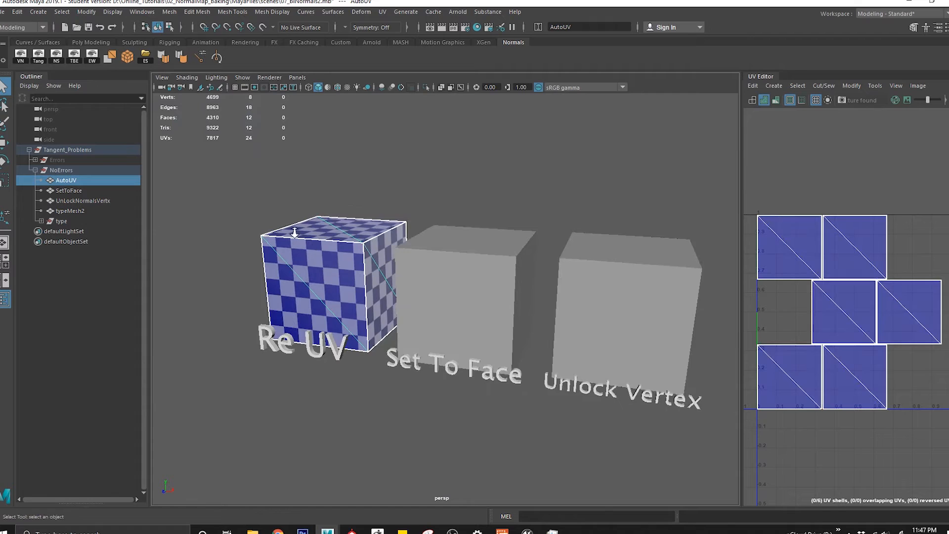
pyautogui.scroll(2, 296, 236)
pyautogui.click(39, 59)
pyautogui.keyDown('alt'); pyautogui.moveTo(307, 207); pyautogui.dragTo(336, 198); pyautogui.keyUp('alt')
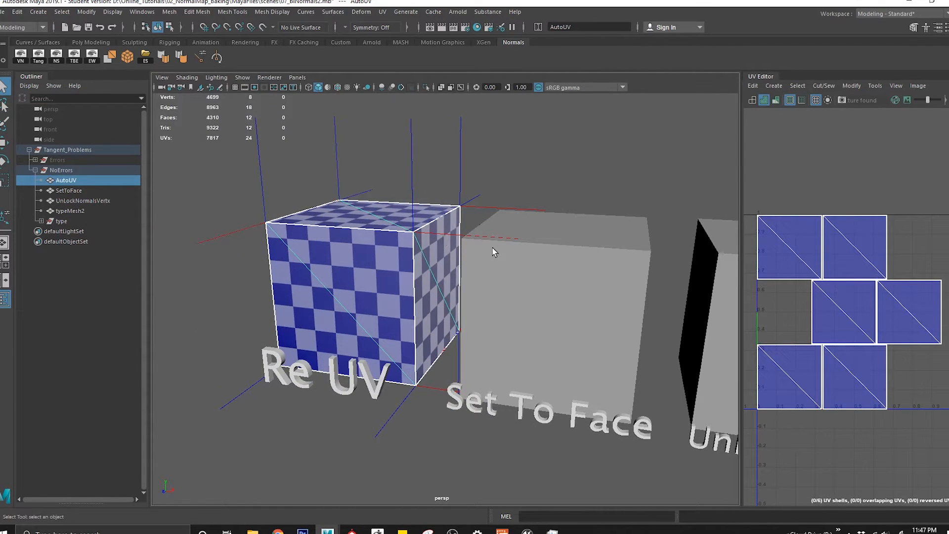
pyautogui.keyDown('alt'); pyautogui.moveTo(503, 303); pyautogui.dragTo(408, 296, button='middle'); pyautogui.keyUp('alt')
pyautogui.click(455, 267)
pyautogui.keyDown('alt'); pyautogui.moveTo(342, 257); pyautogui.dragTo(478, 290, button='middle'); pyautogui.keyUp('alt')
pyautogui.click(336, 284)
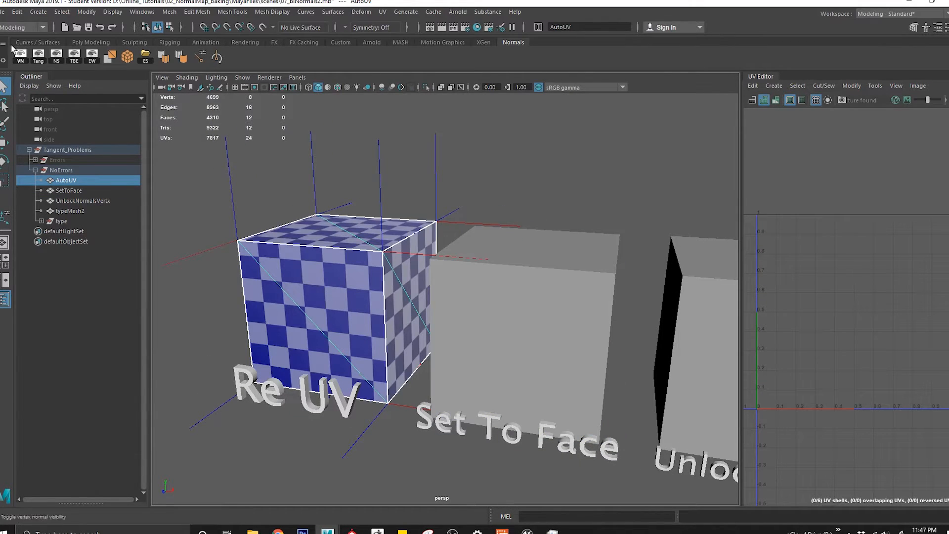
# - Export the selected AutoUV cube as NoError_ReUV.fbx in the 06_BiNormal folder, overwriting the existing file
pyautogui.click(4, 11)
pyautogui.click(38, 156)
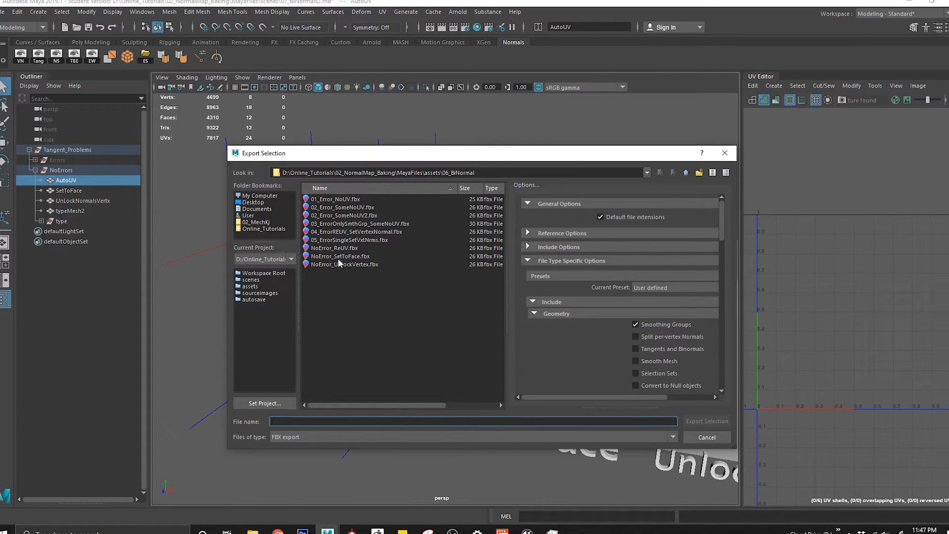
pyautogui.click(339, 248)
pyautogui.click(707, 421)
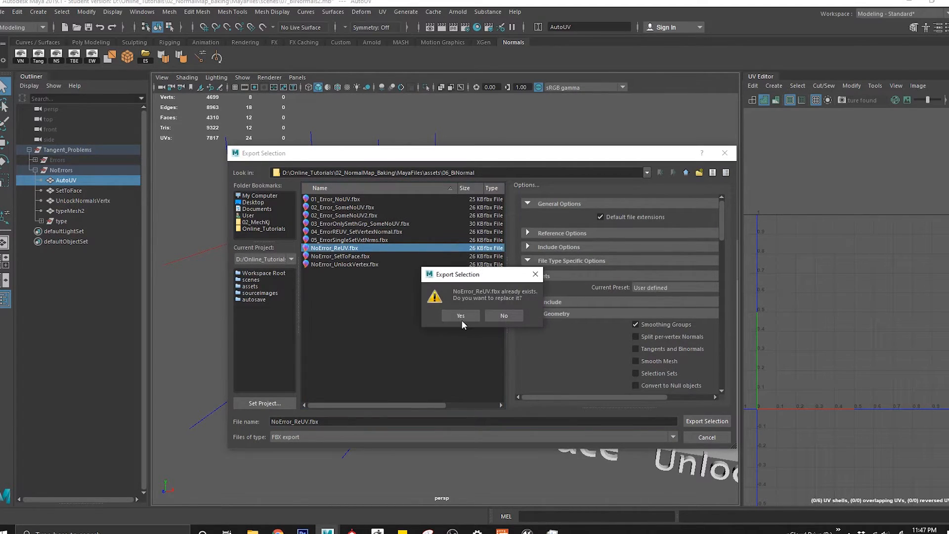
pyautogui.click(461, 320)
# - Switch to Unreal Editor and import NoError_ReUV.fbx from the 06_BiNormal folder into Content with the current FBX import options
pyautogui.hotkey('alt', 'Tab')
pyautogui.hotkey('alt', 'Tab')
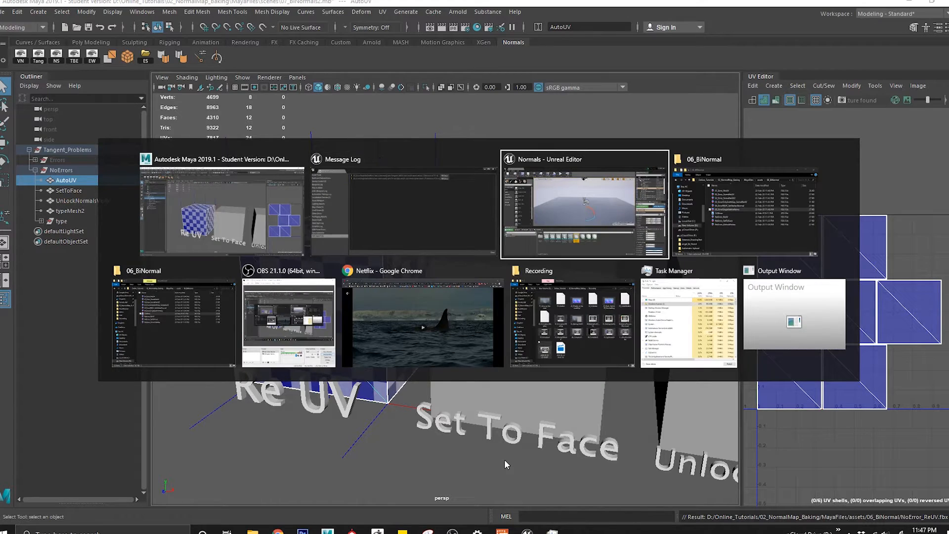
pyautogui.click(746, 156)
pyautogui.hotkey('alt', 'Tab')
pyautogui.press('Tab')
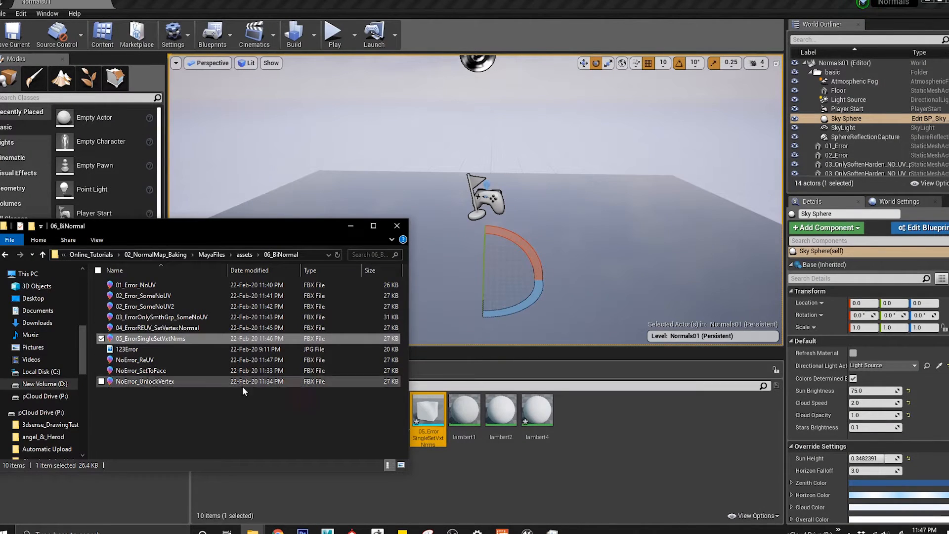
pyautogui.moveTo(198, 360); pyautogui.dragTo(662, 447)
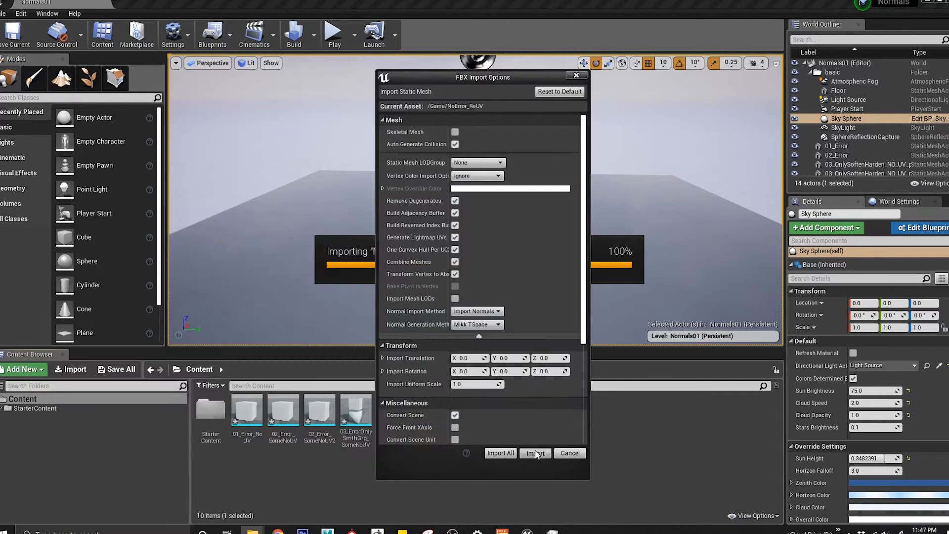
pyautogui.click(536, 453)
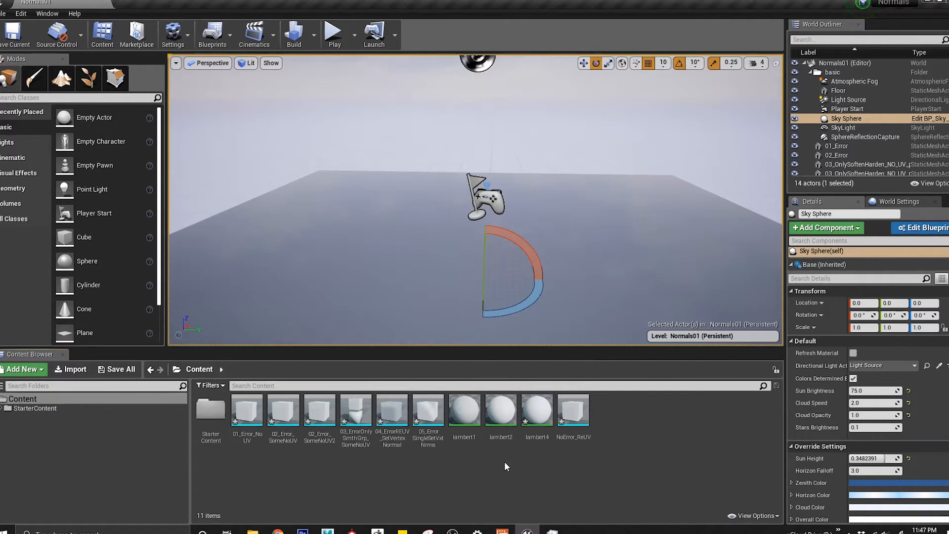
# - Switch back to Maya and apply Set to Face to the normals of the SetToFace cube
pyautogui.hotkey('alt', 'Tab')
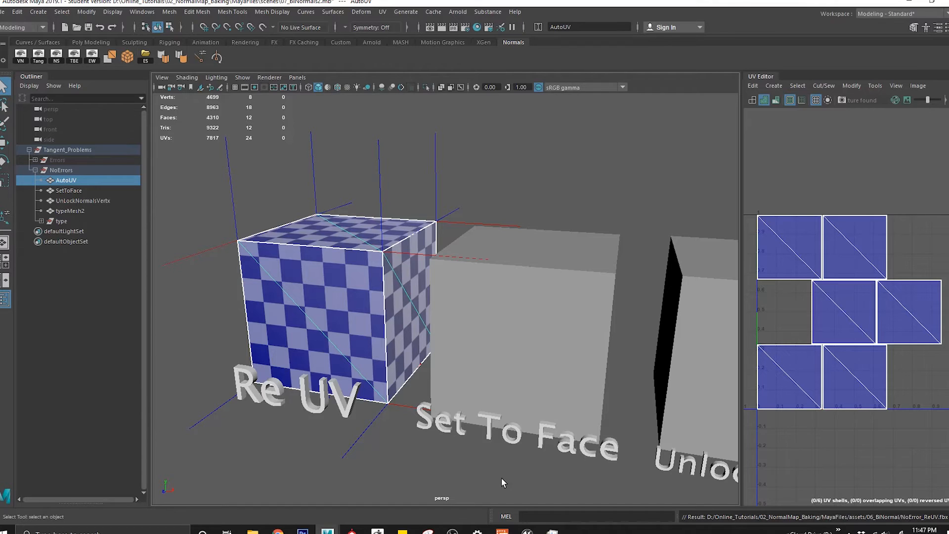
pyautogui.click(511, 358)
pyautogui.press('f')
pyautogui.press('w')
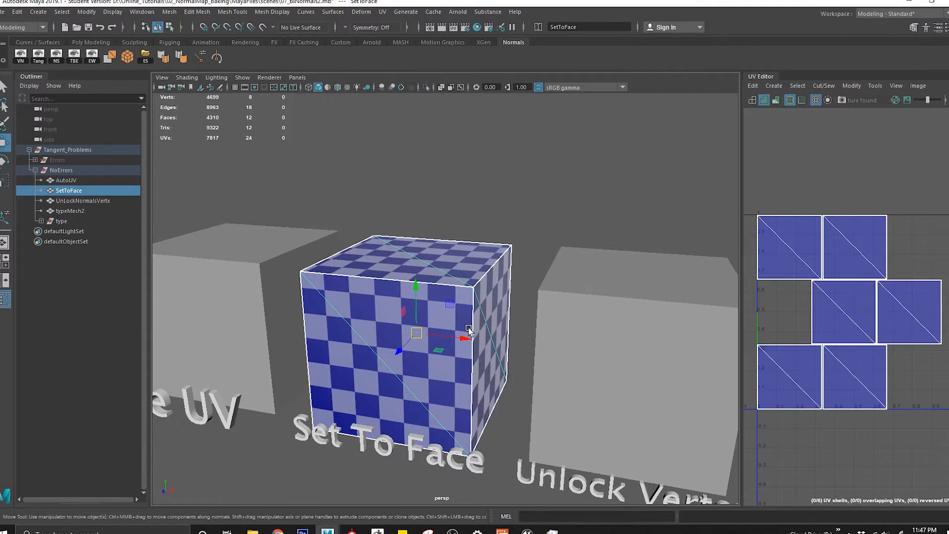
pyautogui.click(276, 310)
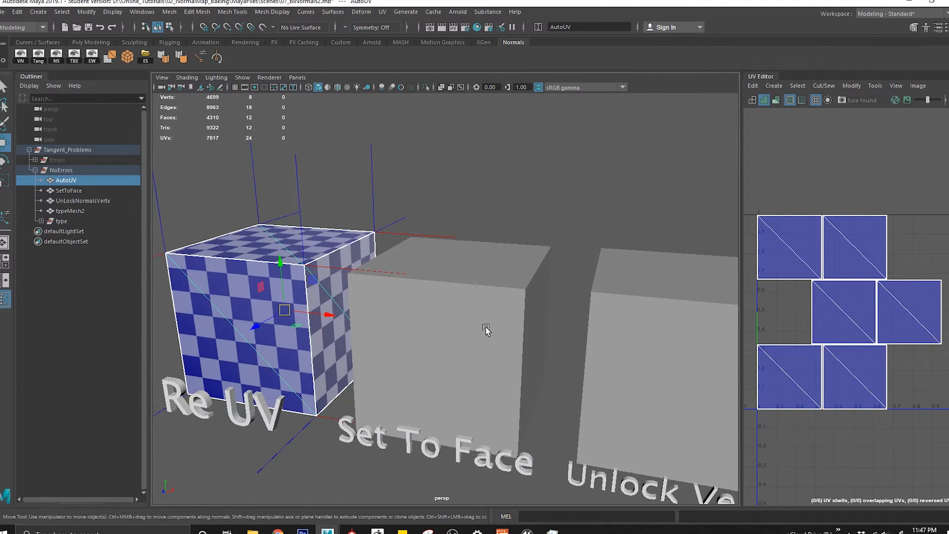
pyautogui.click(498, 356)
pyautogui.click(277, 11)
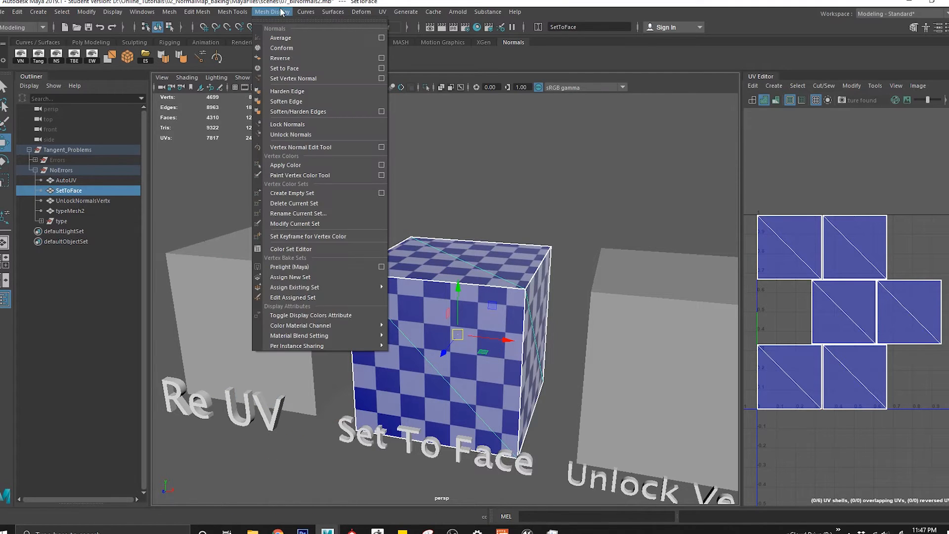
pyautogui.click(280, 66)
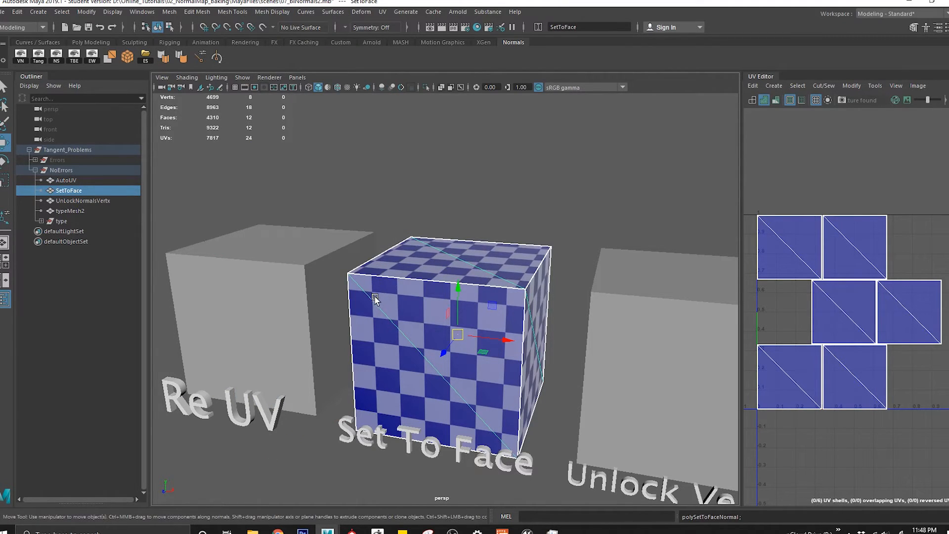
pyautogui.click(483, 193)
pyautogui.keyDown('alt'); pyautogui.moveTo(482, 198); pyautogui.dragTo(465, 244); pyautogui.keyUp('alt')
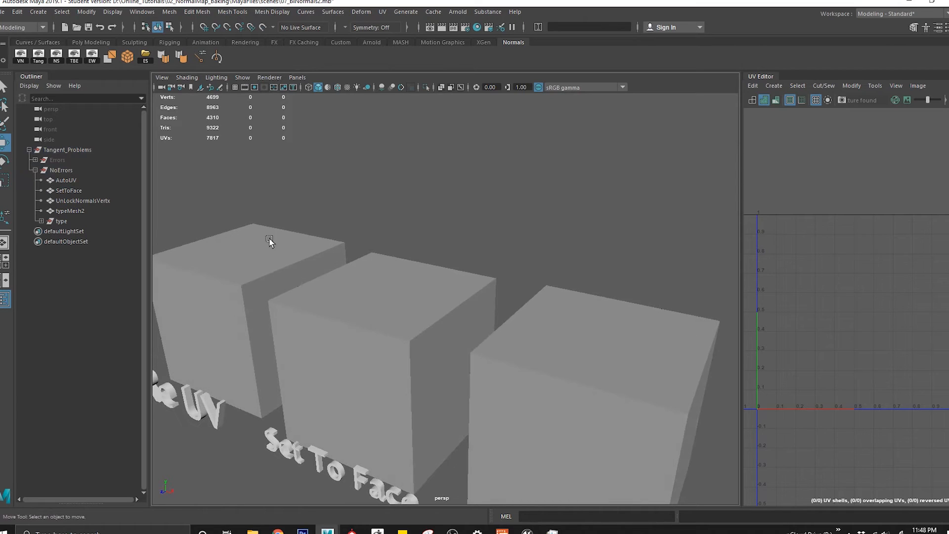
# - Average the vertex normals of the SetToFace cube and inspect their directions at the corners
pyautogui.click(69, 190)
pyautogui.click(278, 13)
pyautogui.click(292, 39)
pyautogui.click(518, 234)
pyautogui.keyDown('alt'); pyautogui.moveTo(499, 266); pyautogui.dragTo(525, 242, button='middle'); pyautogui.keyUp('alt')
pyautogui.click(435, 277)
# - Reset the averaged normals of the SetToFace cube with Set to Face
pyautogui.click(272, 12)
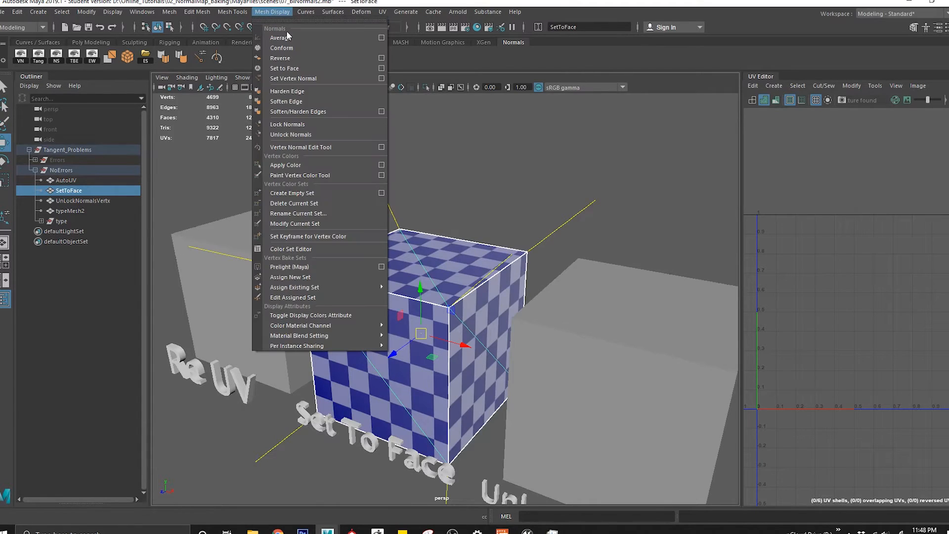
pyautogui.click(284, 70)
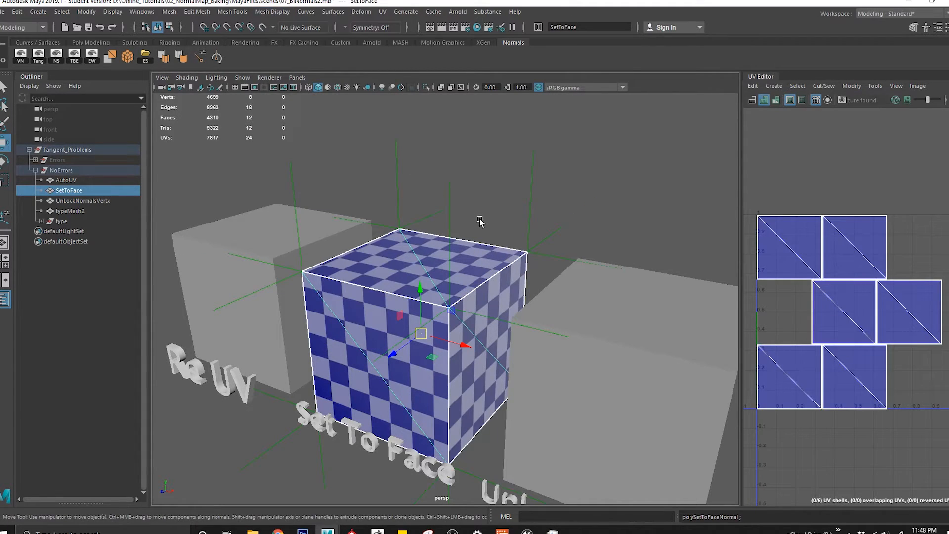
pyautogui.click(515, 200)
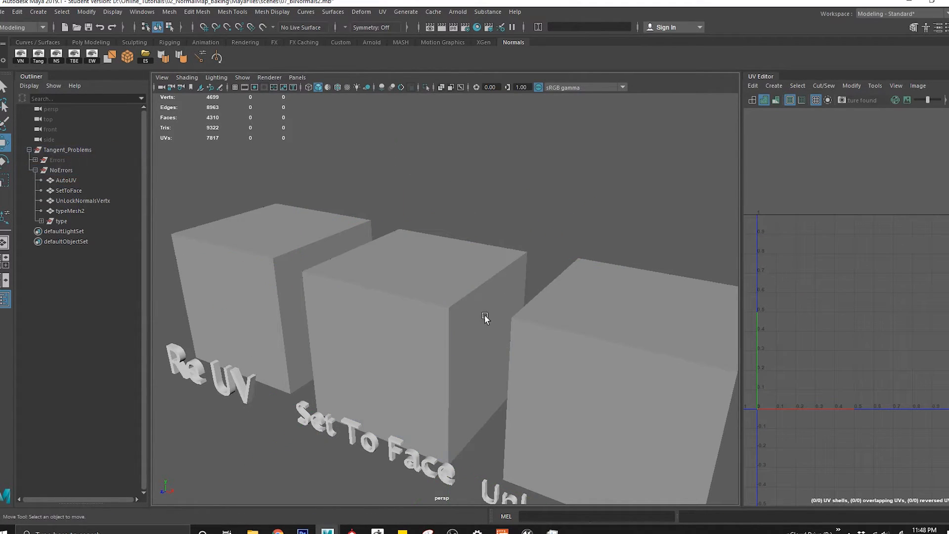
# - Export the SetToFace cube as NoError_SetToFace.fbx in the 06_BiNormal folder, overwriting the existing file
pyautogui.click(435, 306)
pyautogui.click(3, 11)
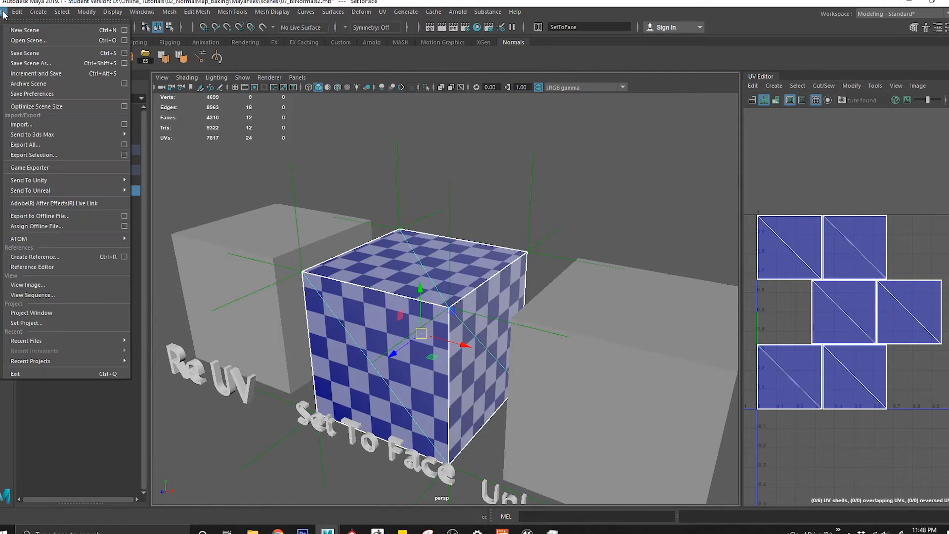
pyautogui.click(39, 155)
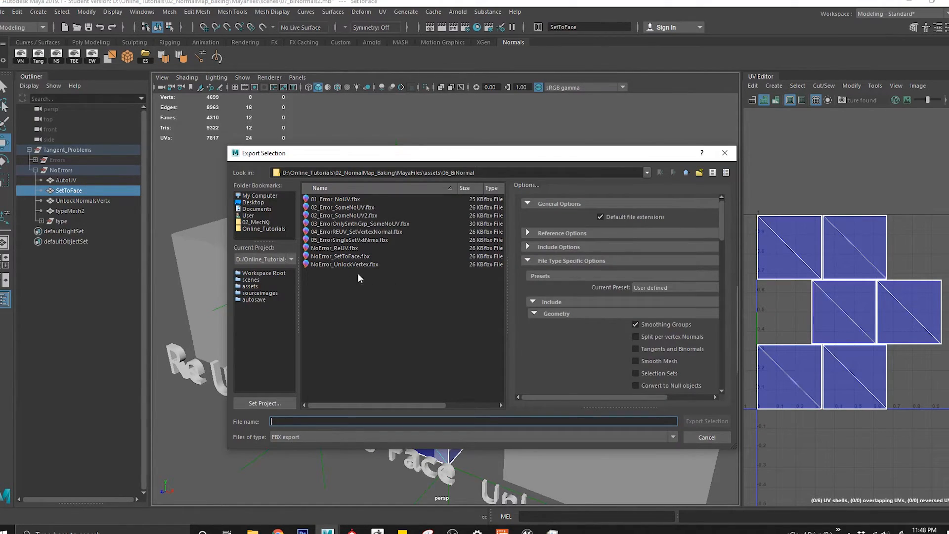
pyautogui.doubleClick(348, 256)
pyautogui.click(470, 315)
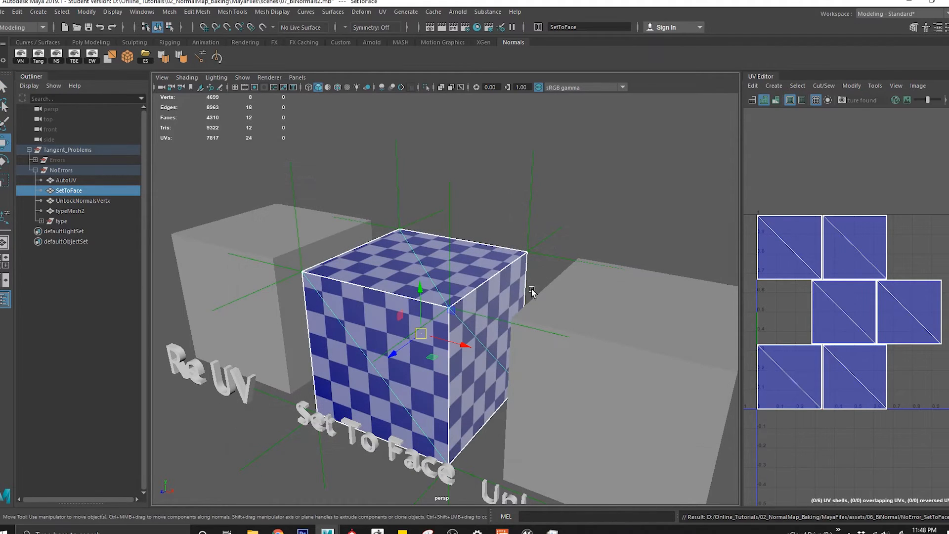
pyautogui.click(511, 204)
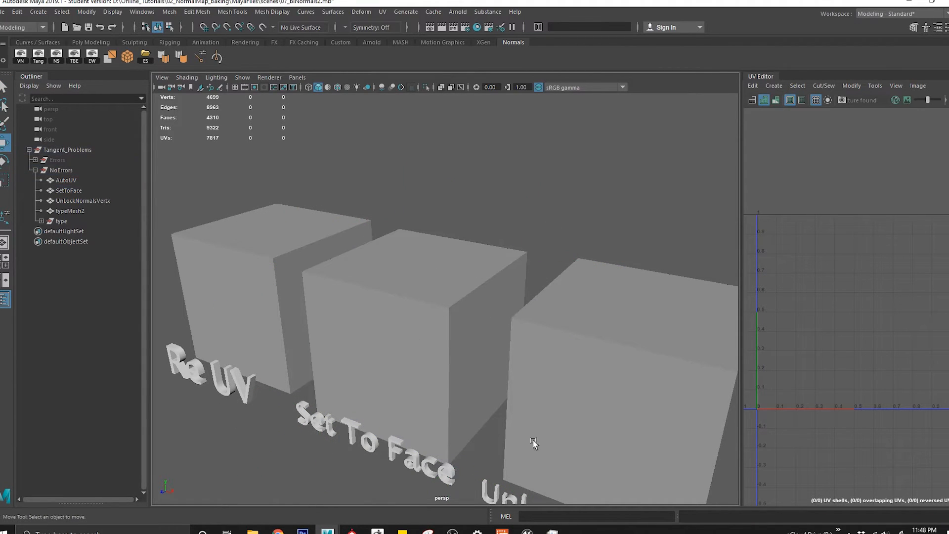
# - Switch to Unreal Editor and import NoError_SetToFace.fbx into Content with the current FBX import options
pyautogui.hotkey('alt', 'Tab')
pyautogui.hotkey('alt', 'Tab')
pyautogui.hotkey('alt', 'Tab')
pyautogui.hotkey('alt', 'Tab')
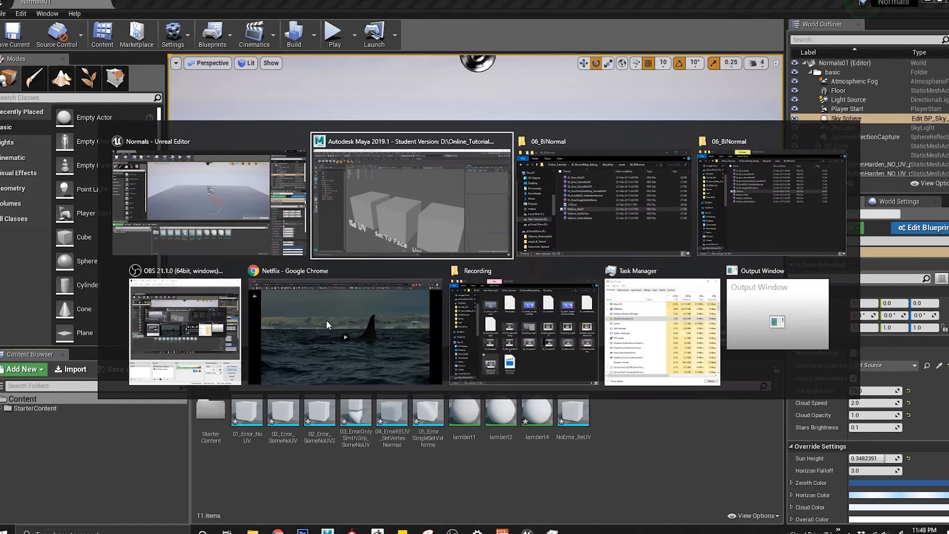
pyautogui.hotkey('alt', 'Tab')
pyautogui.click(184, 370)
pyautogui.moveTo(556, 414); pyautogui.dragTo(687, 440)
pyautogui.click(540, 456)
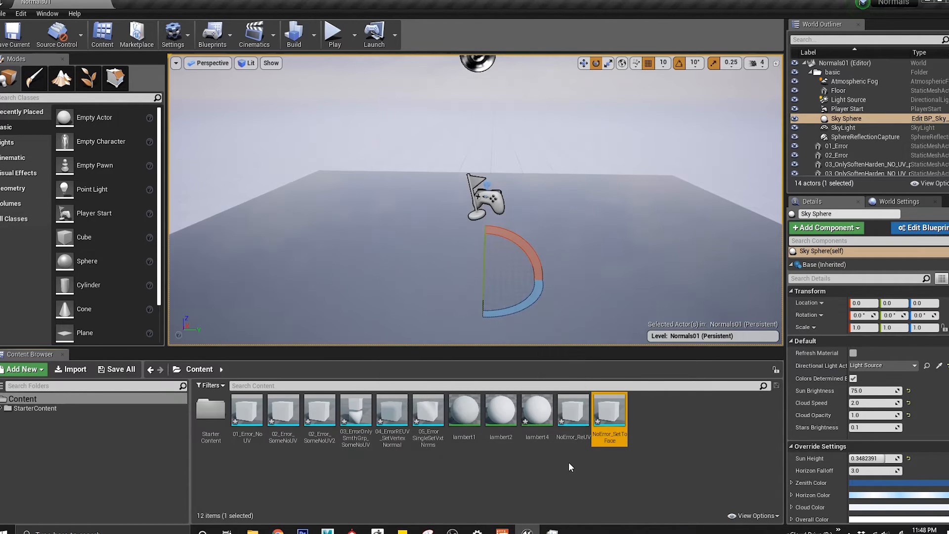
# - Switch back to Maya, select the Unlock Vertex cube (UnLockNormalsVertx) and turn on its vertex normal display
pyautogui.hotkey('alt', 'Tab')
pyautogui.press('Tab')
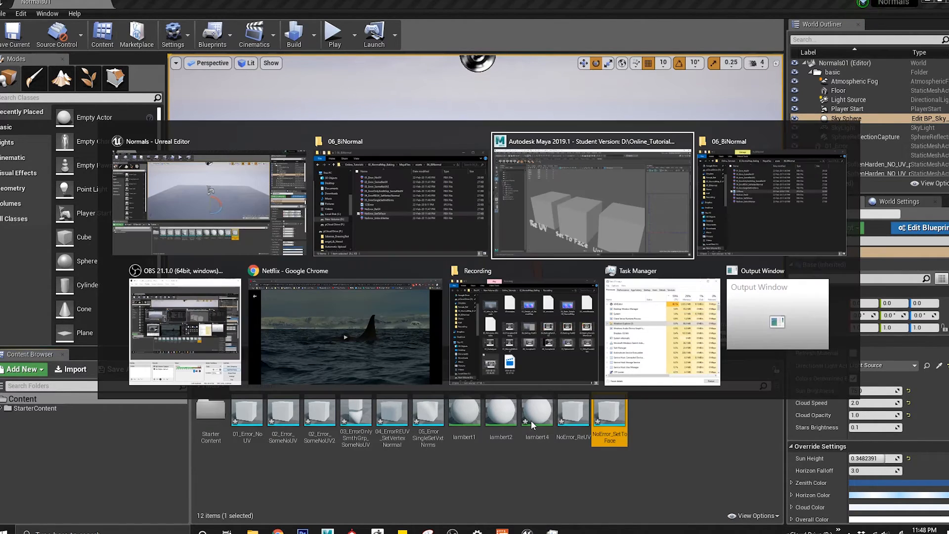
pyautogui.click(624, 385)
pyautogui.keyDown('alt'); pyautogui.moveTo(624, 385); pyautogui.dragTo(595, 374, button='right'); pyautogui.keyUp('alt')
pyautogui.keyDown('alt'); pyautogui.moveTo(596, 374); pyautogui.dragTo(522, 357, button='middle'); pyautogui.keyUp('alt')
pyautogui.keyDown('alt'); pyautogui.moveTo(524, 358); pyautogui.dragTo(565, 394, button='right'); pyautogui.keyUp('alt')
pyautogui.click(20, 56)
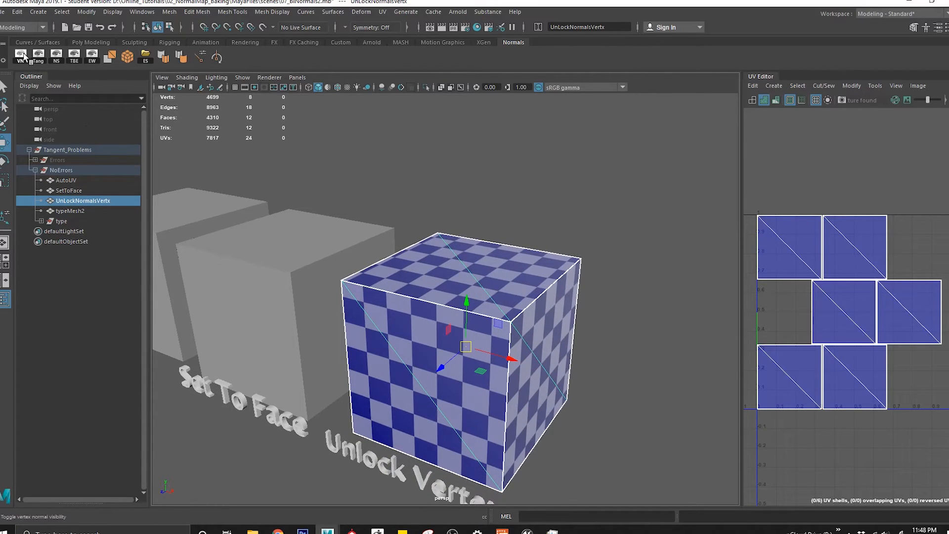
pyautogui.keyDown('alt'); pyautogui.moveTo(300, 288); pyautogui.dragTo(477, 274, button='middle'); pyautogui.keyUp('alt')
pyautogui.moveTo(270, 171); pyautogui.dragTo(381, 257)
pyautogui.keyDown('alt'); pyautogui.moveTo(606, 269); pyautogui.dragTo(478, 271, button='middle'); pyautogui.keyUp('alt')
pyautogui.click(481, 266)
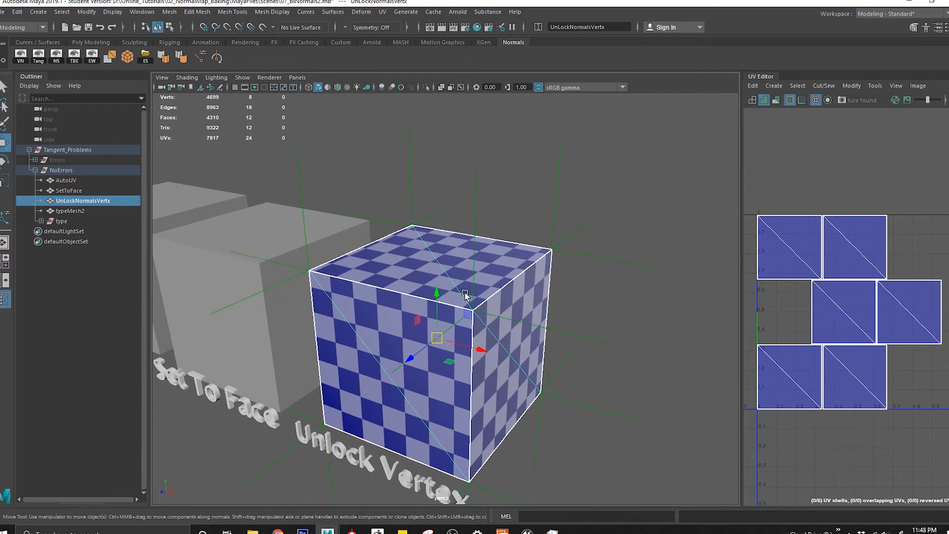
# - Apply Set Vertex Normal to the front upper corner vertex of the Unlock Vertex cube
pyautogui.moveTo(509, 265); pyautogui.dragTo(442, 251, button='right')
pyautogui.click(476, 310)
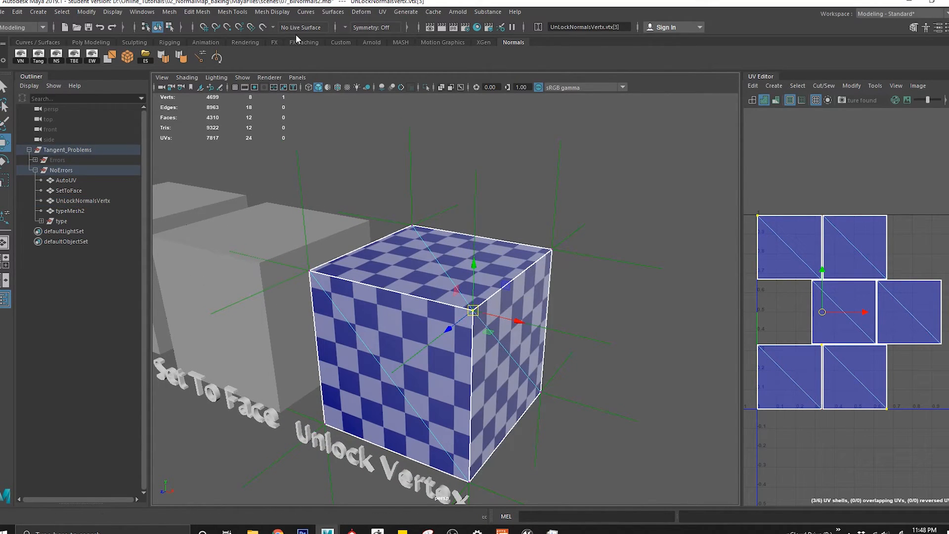
pyautogui.click(277, 13)
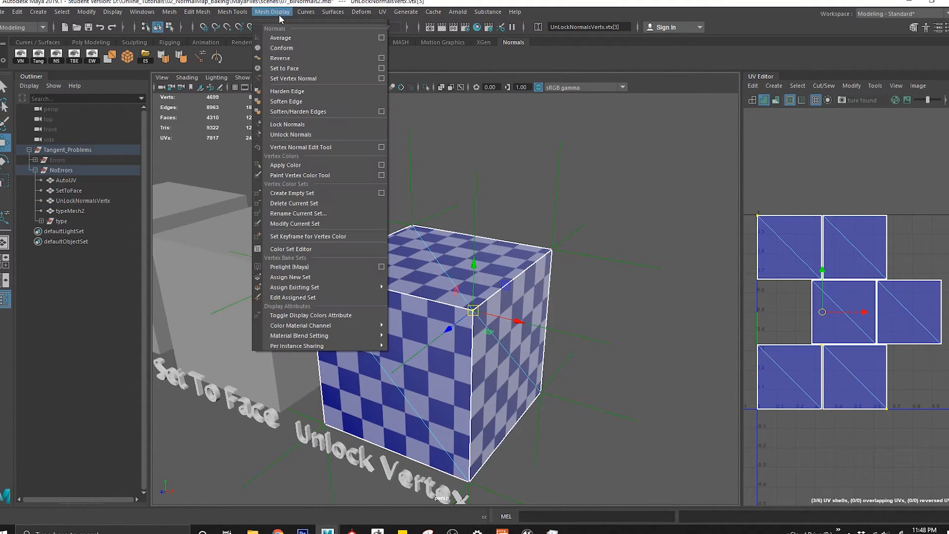
pyautogui.click(299, 79)
pyautogui.keyDown('alt'); pyautogui.moveTo(431, 253); pyautogui.dragTo(443, 286, button='right'); pyautogui.keyUp('alt')
pyautogui.keyDown('alt'); pyautogui.moveTo(442, 287); pyautogui.dragTo(415, 287, button='middle'); pyautogui.keyUp('alt')
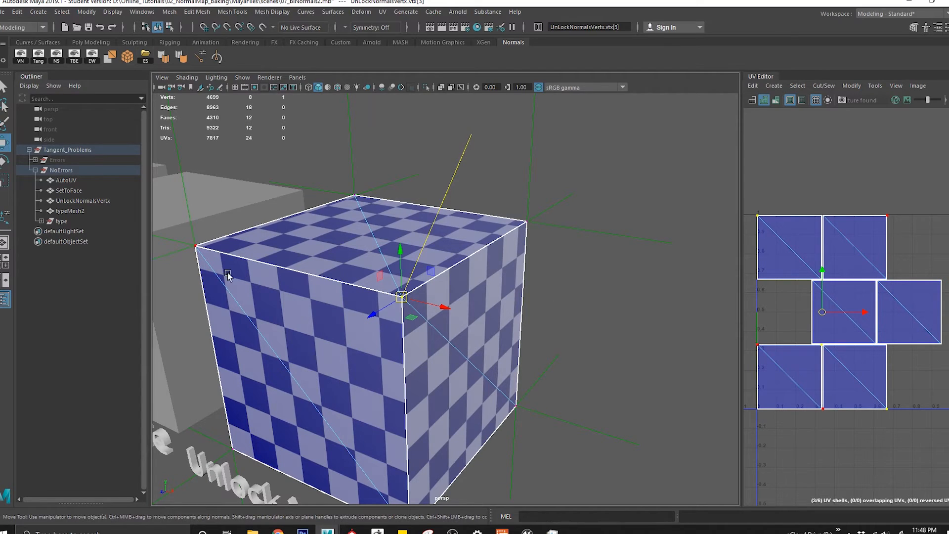
# - Apply Set Vertex Normal to all eight vertices of the Unlock Vertex cube
pyautogui.keyDown('alt'); pyautogui.moveTo(491, 354); pyautogui.dragTo(468, 317, button='right'); pyautogui.keyUp('alt')
pyautogui.moveTo(559, 182); pyautogui.dragTo(157, 501)
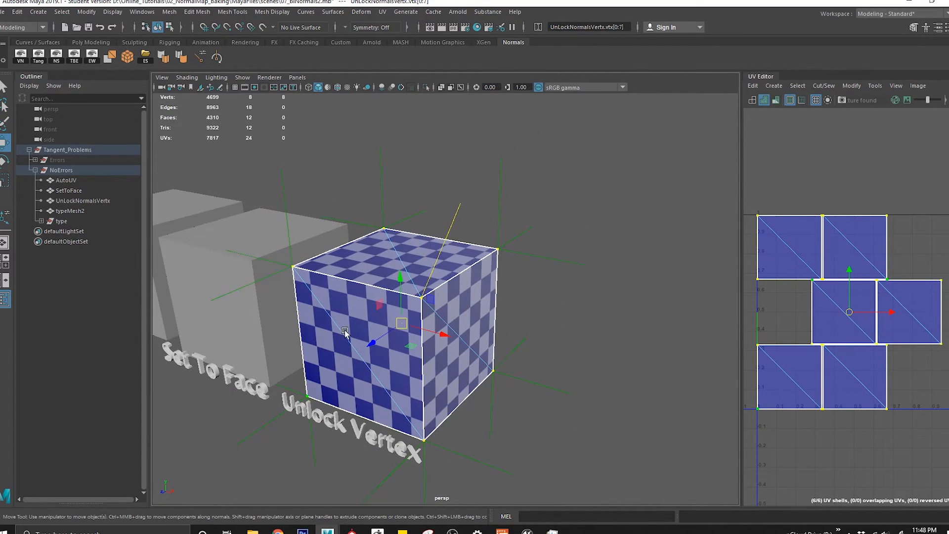
pyautogui.click(272, 11)
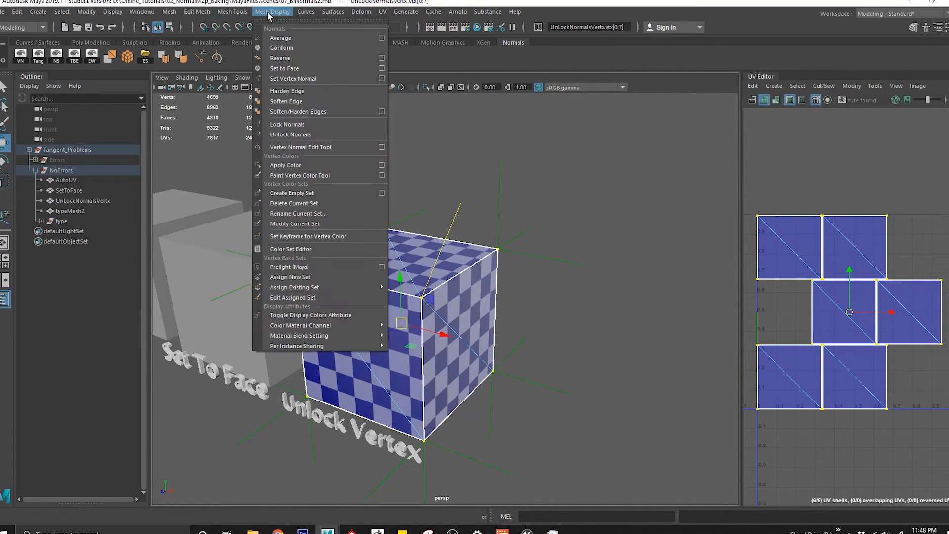
pyautogui.click(286, 79)
pyautogui.scroll(2, 243, 165)
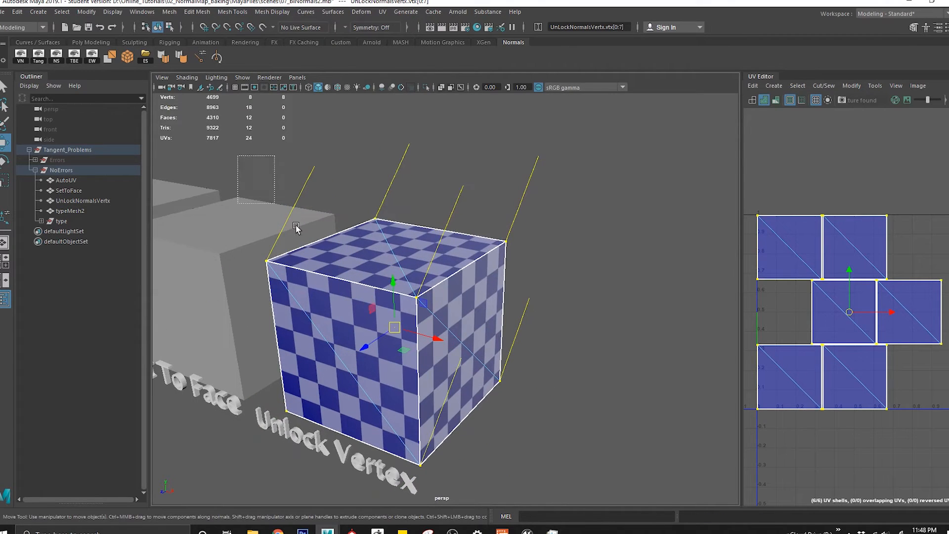
# - Unlock the normals of all vertices on the Unlock Vertex cube and return to object selection
pyautogui.click(272, 11)
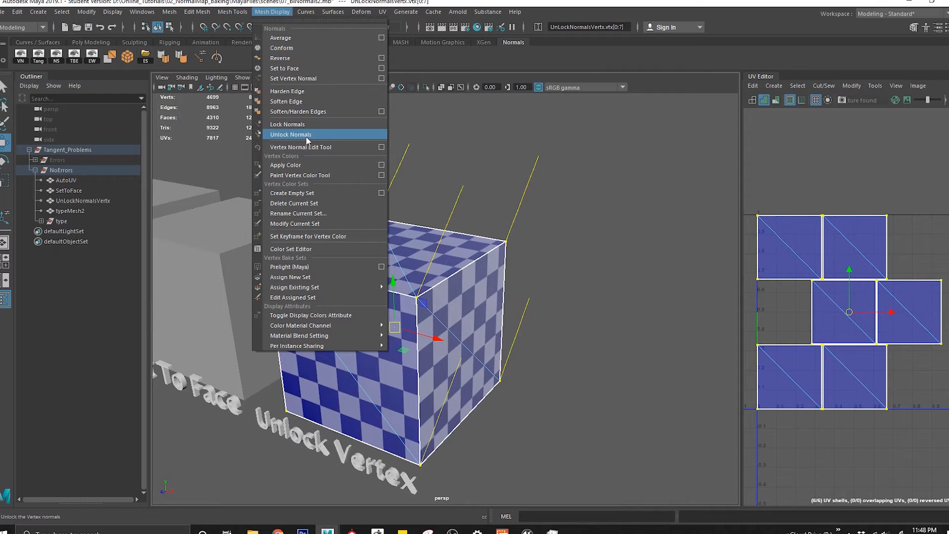
pyautogui.click(352, 135)
pyautogui.scroll(3, 486, 309)
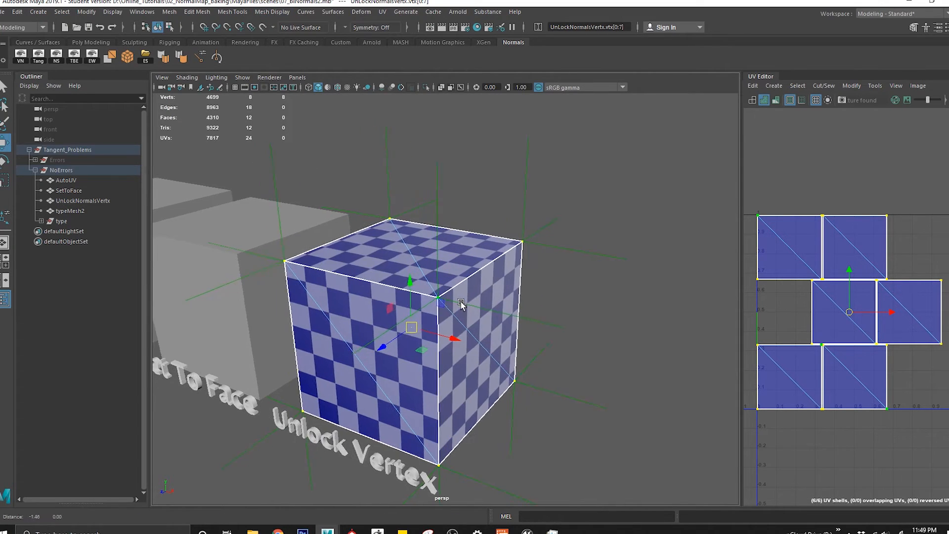
pyautogui.moveTo(486, 309); pyautogui.dragTo(502, 267, button='right')
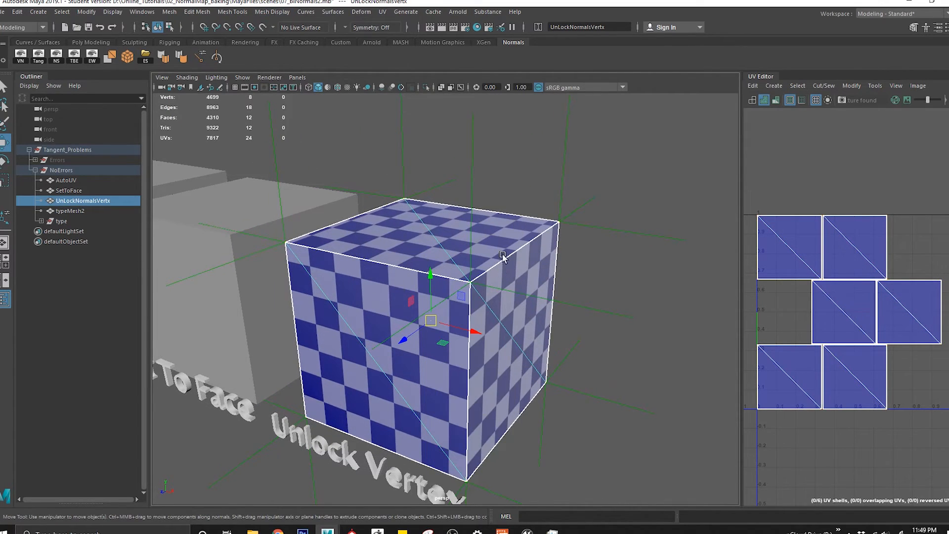
# - Examine the unlocked vertex normals of the Unlock Vertex cube
pyautogui.click(651, 294)
pyautogui.click(521, 298)
pyautogui.scroll(-1, 347, 263)
pyautogui.keyDown('alt'); pyautogui.moveTo(348, 263); pyautogui.dragTo(427, 346, button='right'); pyautogui.keyUp('alt')
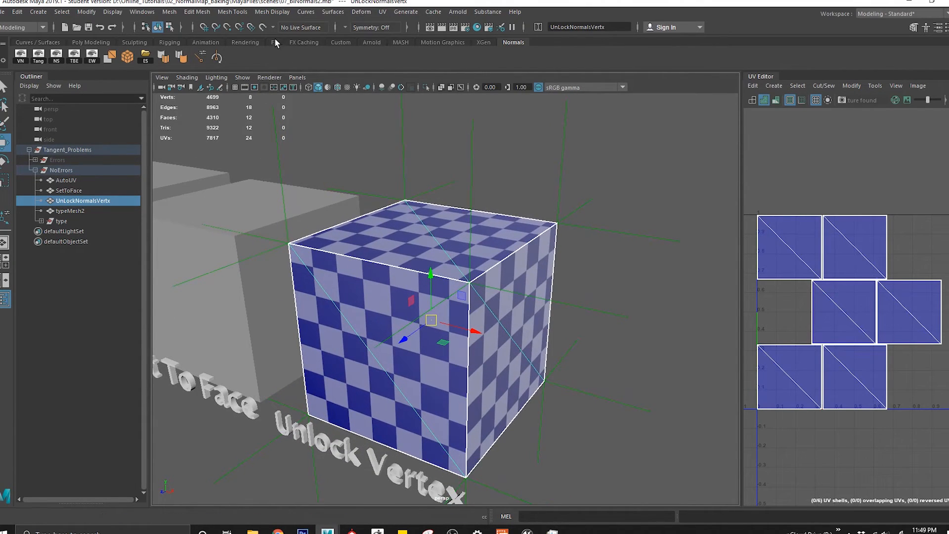
pyautogui.click(272, 11)
pyautogui.keyDown('alt'); pyautogui.moveTo(514, 374); pyautogui.dragTo(503, 349, button='middle'); pyautogui.keyUp('alt')
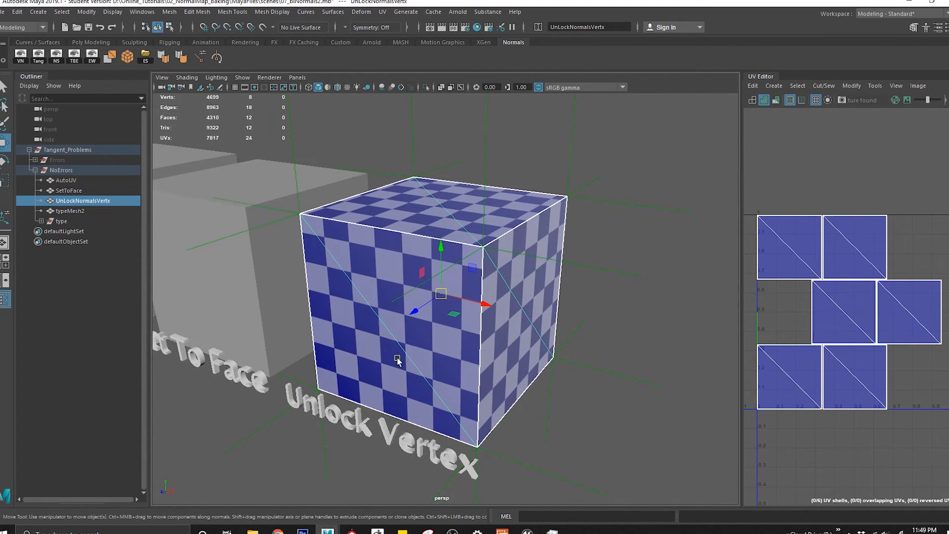
pyautogui.keyDown('alt'); pyautogui.moveTo(504, 274); pyautogui.dragTo(494, 300, button='middle'); pyautogui.keyUp('alt')
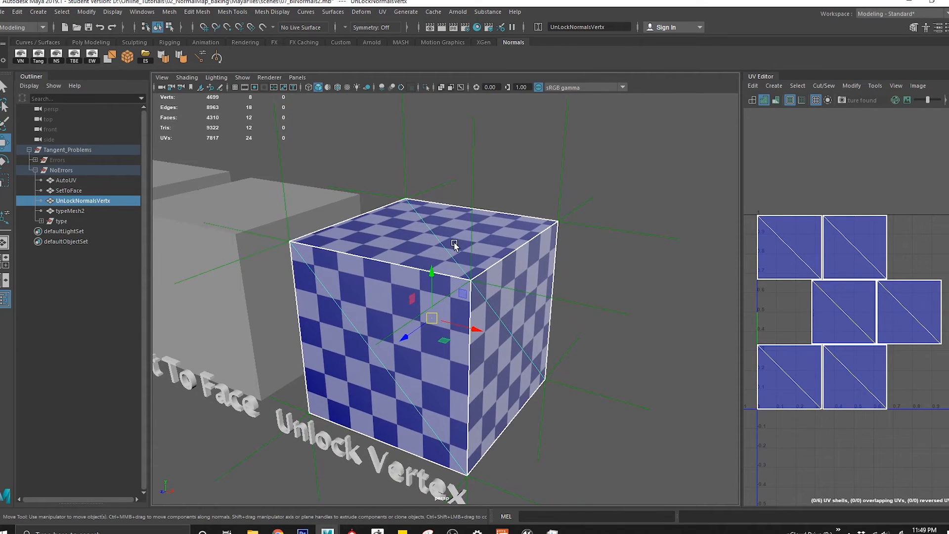
# - Export the selected Unlock Vertex cube as an FBX, overwriting NoError_UnlockVertex.fbx, and clear the selection
pyautogui.click(6, 11)
pyautogui.click(36, 158)
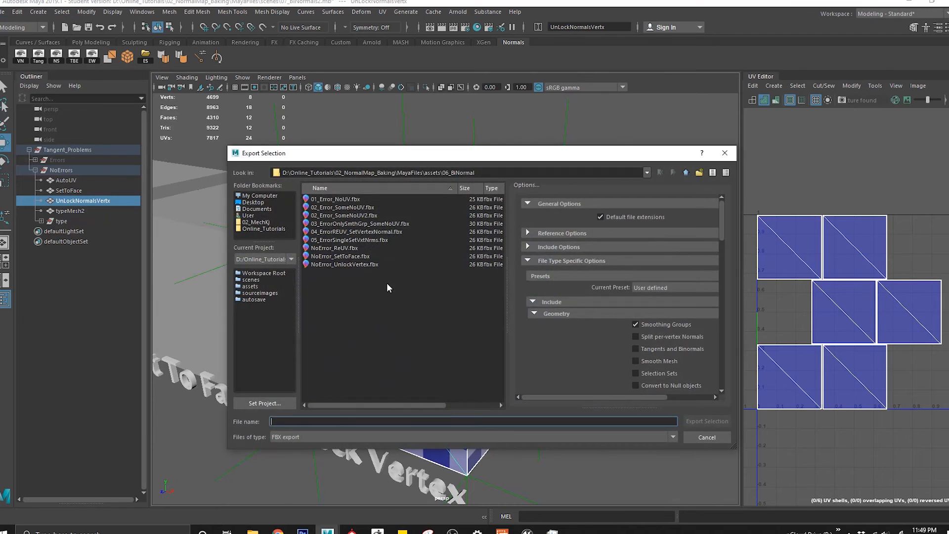
pyautogui.doubleClick(340, 264)
pyautogui.click(463, 312)
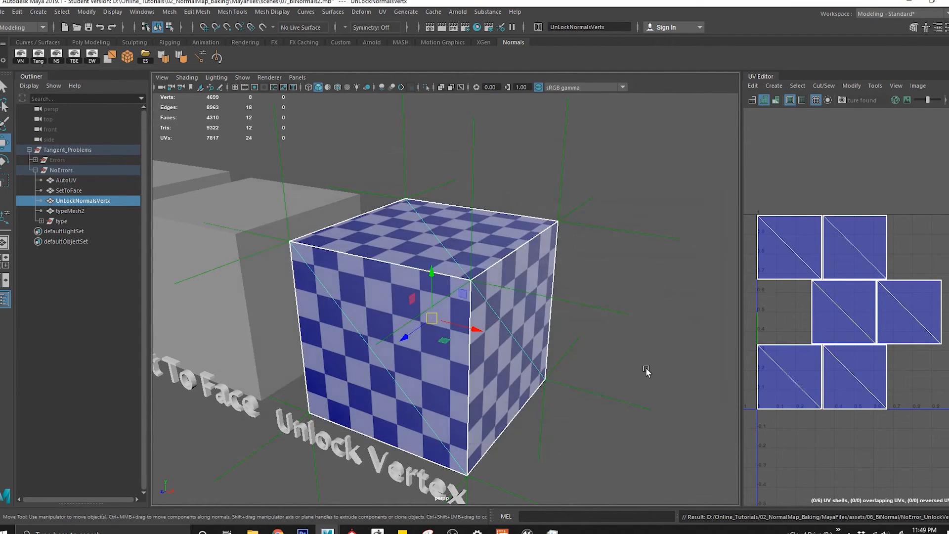
pyautogui.click(637, 361)
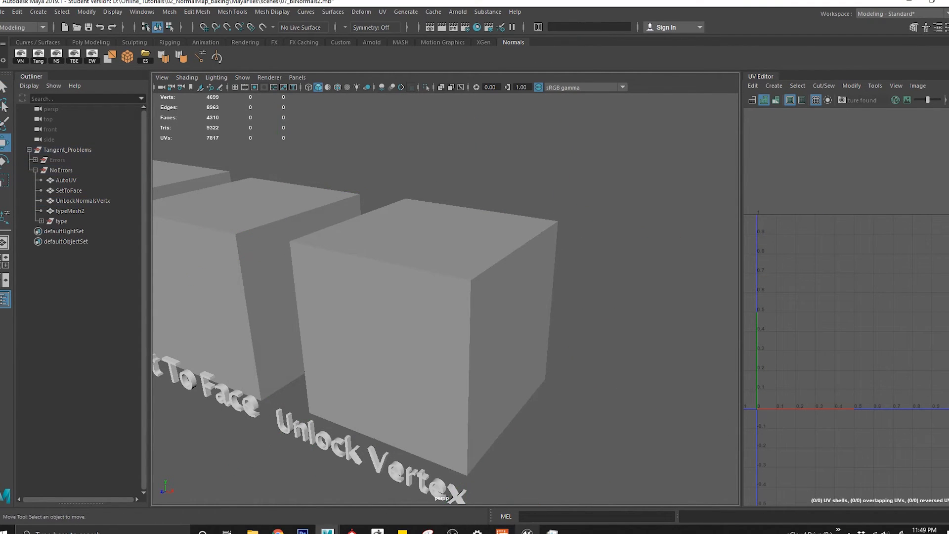
# - Switch to Unreal and import NoError_UnlockVertex.fbx into the Content folder with the current FBX import options
pyautogui.click(527, 532)
pyautogui.click(601, 472)
pyautogui.moveTo(252, 530)
pyautogui.click(239, 497)
pyautogui.moveTo(262, 320); pyautogui.dragTo(700, 450)
pyautogui.click(588, 370)
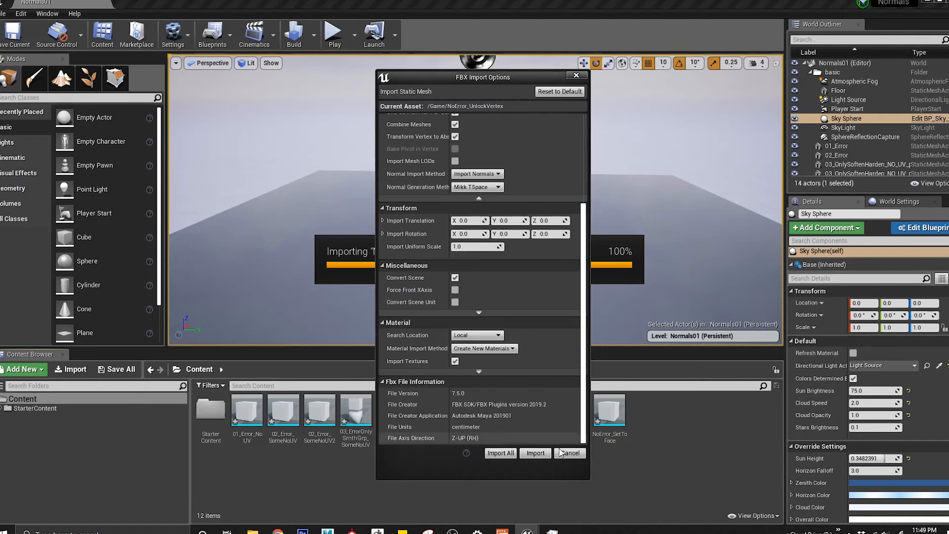
pyautogui.click(533, 452)
# - Keep the name NoError_UnlockVertex for the imported mesh and save all modified content
pyautogui.press('F2')
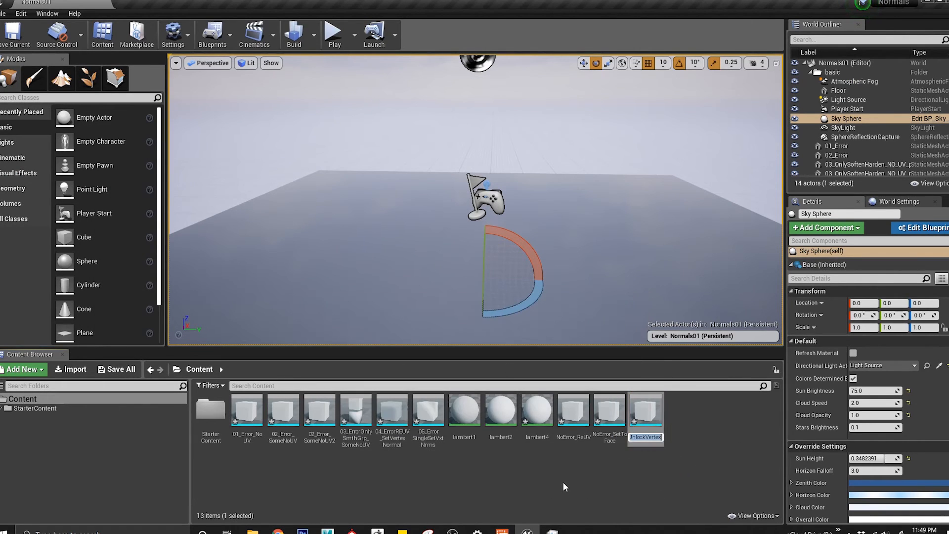
pyautogui.click(540, 466)
pyautogui.click(122, 369)
pyautogui.click(547, 366)
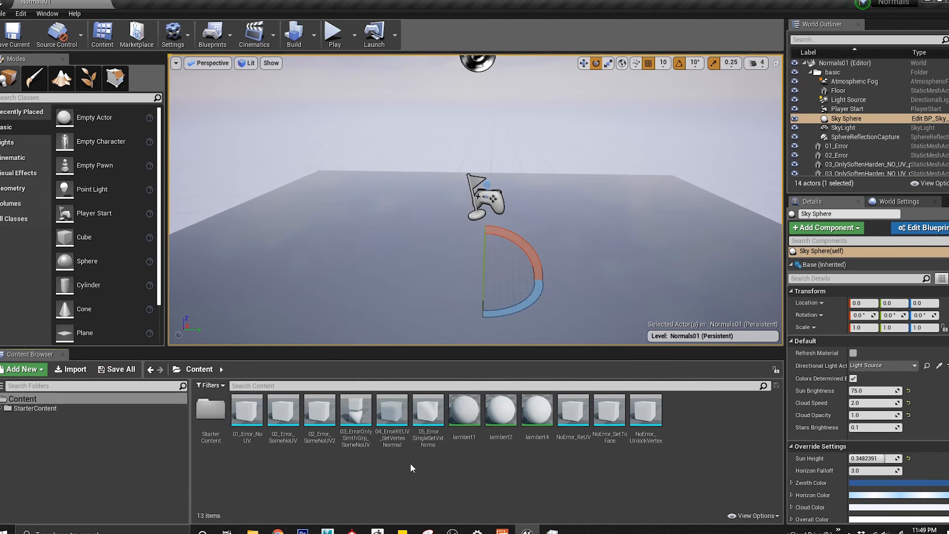
# - Switch to Maya and examine the UVs and vertex normals of the Re UV, Set To Face and Unlock Vertex cubes together
pyautogui.moveTo(328, 531)
pyautogui.click(379, 497)
pyautogui.keyDown('alt'); pyautogui.moveTo(384, 309); pyautogui.dragTo(426, 351); pyautogui.keyUp('alt')
pyautogui.moveTo(241, 213); pyautogui.dragTo(677, 492)
pyautogui.click(660, 395)
pyautogui.moveTo(313, 239); pyautogui.dragTo(598, 340)
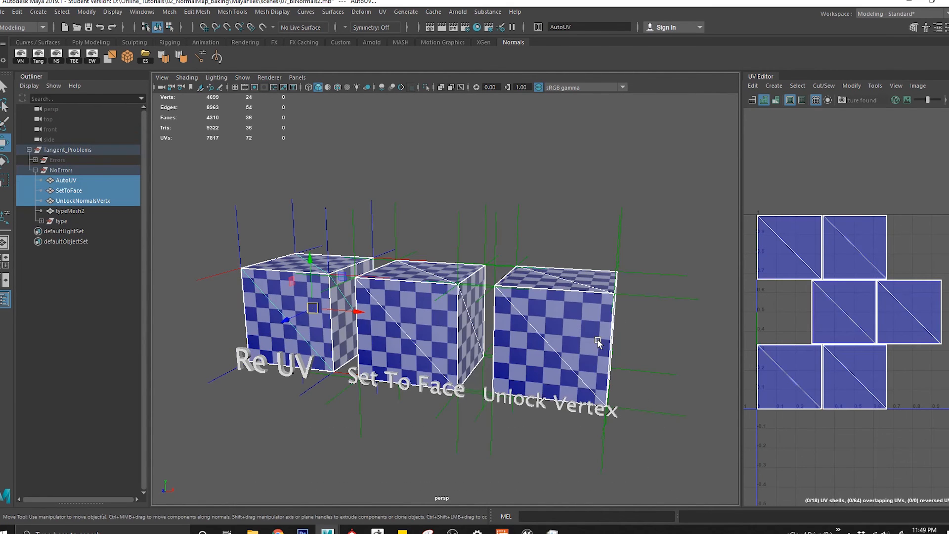
pyautogui.keyDown('alt'); pyautogui.moveTo(506, 315); pyautogui.dragTo(507, 314); pyautogui.keyUp('alt')
pyautogui.keyDown('alt'); pyautogui.moveTo(507, 314); pyautogui.dragTo(523, 314, button='right'); pyautogui.keyUp('alt')
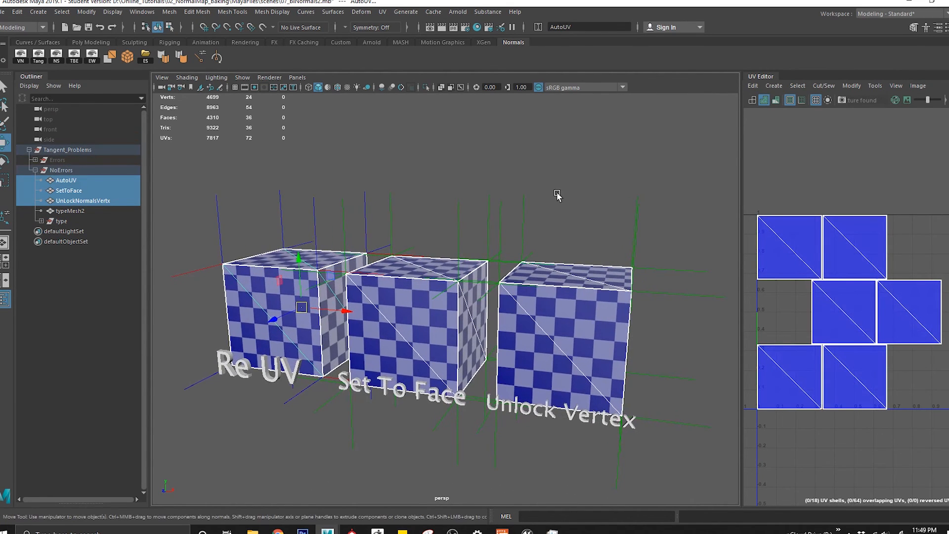
# - Deselect the three cubes and collapse the NoErrors group
pyautogui.click(558, 197)
pyautogui.keyDown('alt'); pyautogui.moveTo(483, 298); pyautogui.dragTo(489, 291); pyautogui.keyUp('alt')
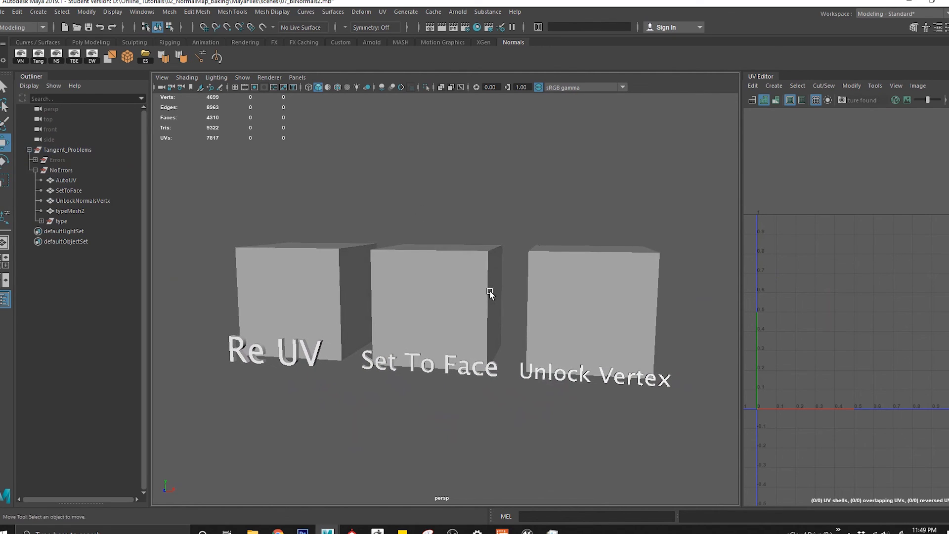
pyautogui.click(35, 170)
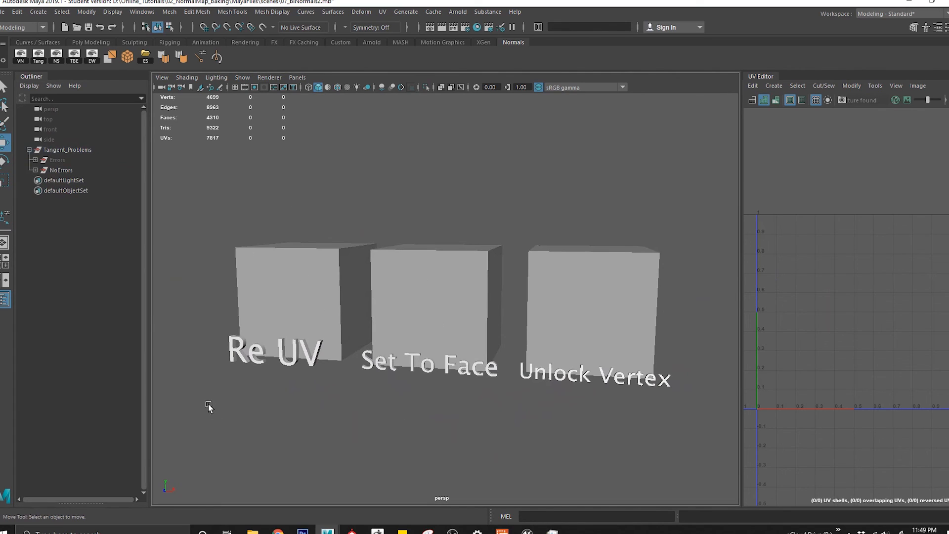